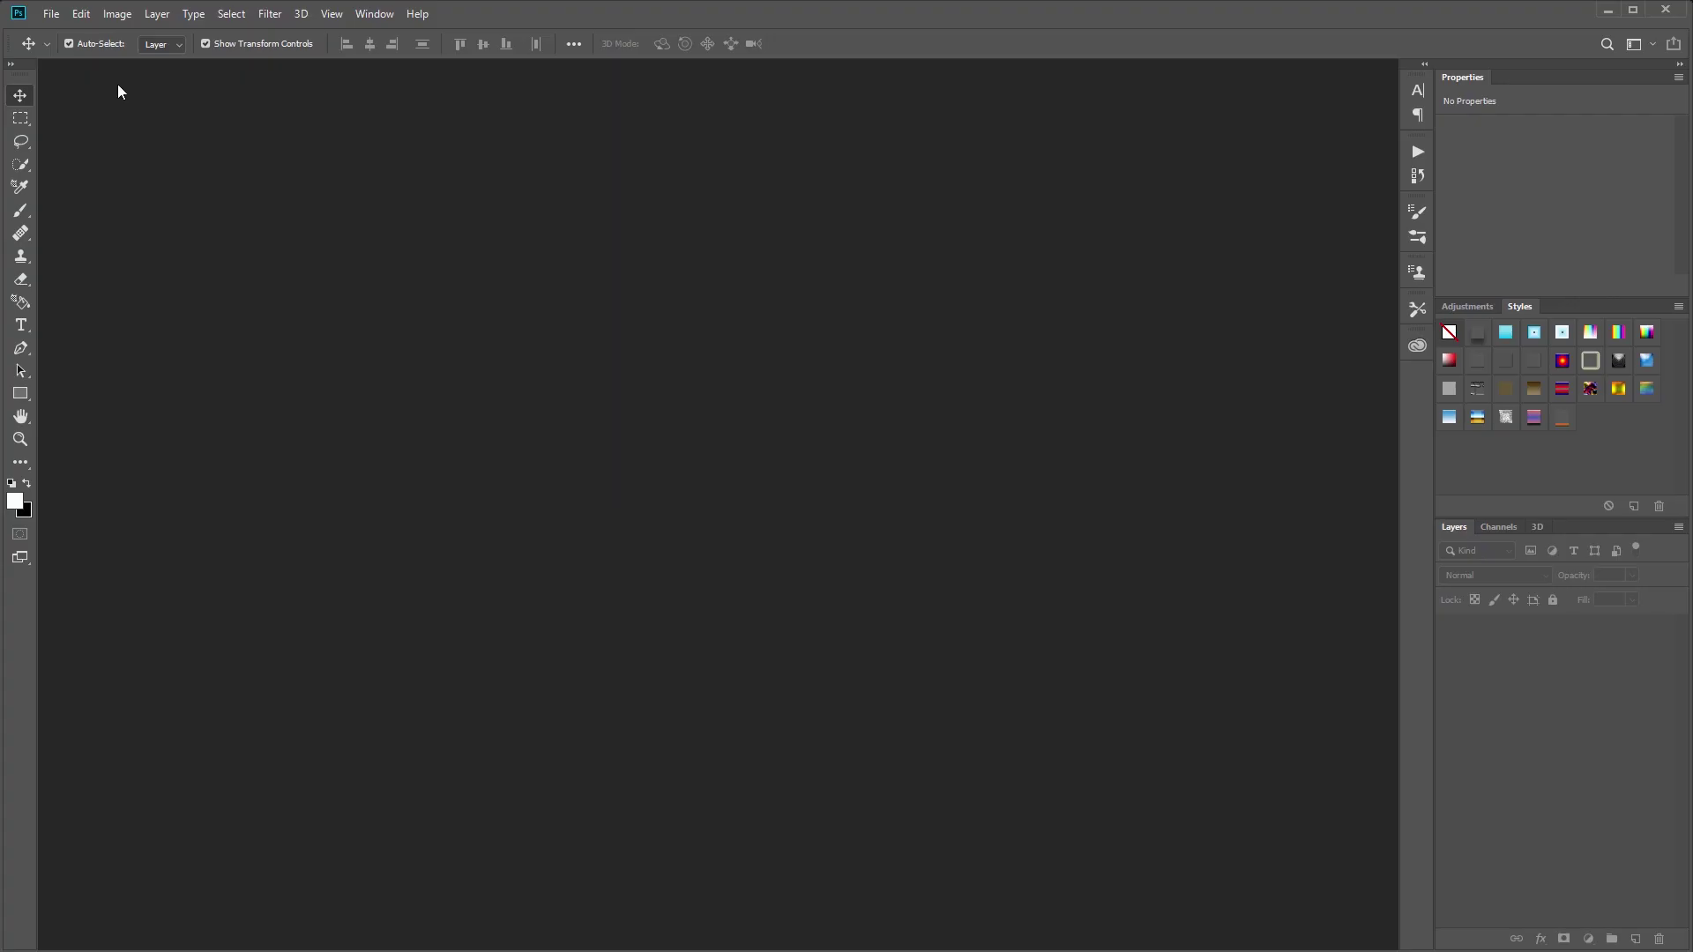
Step: Create a new 1920 × 1080 px document
click(51, 13)
click(72, 29)
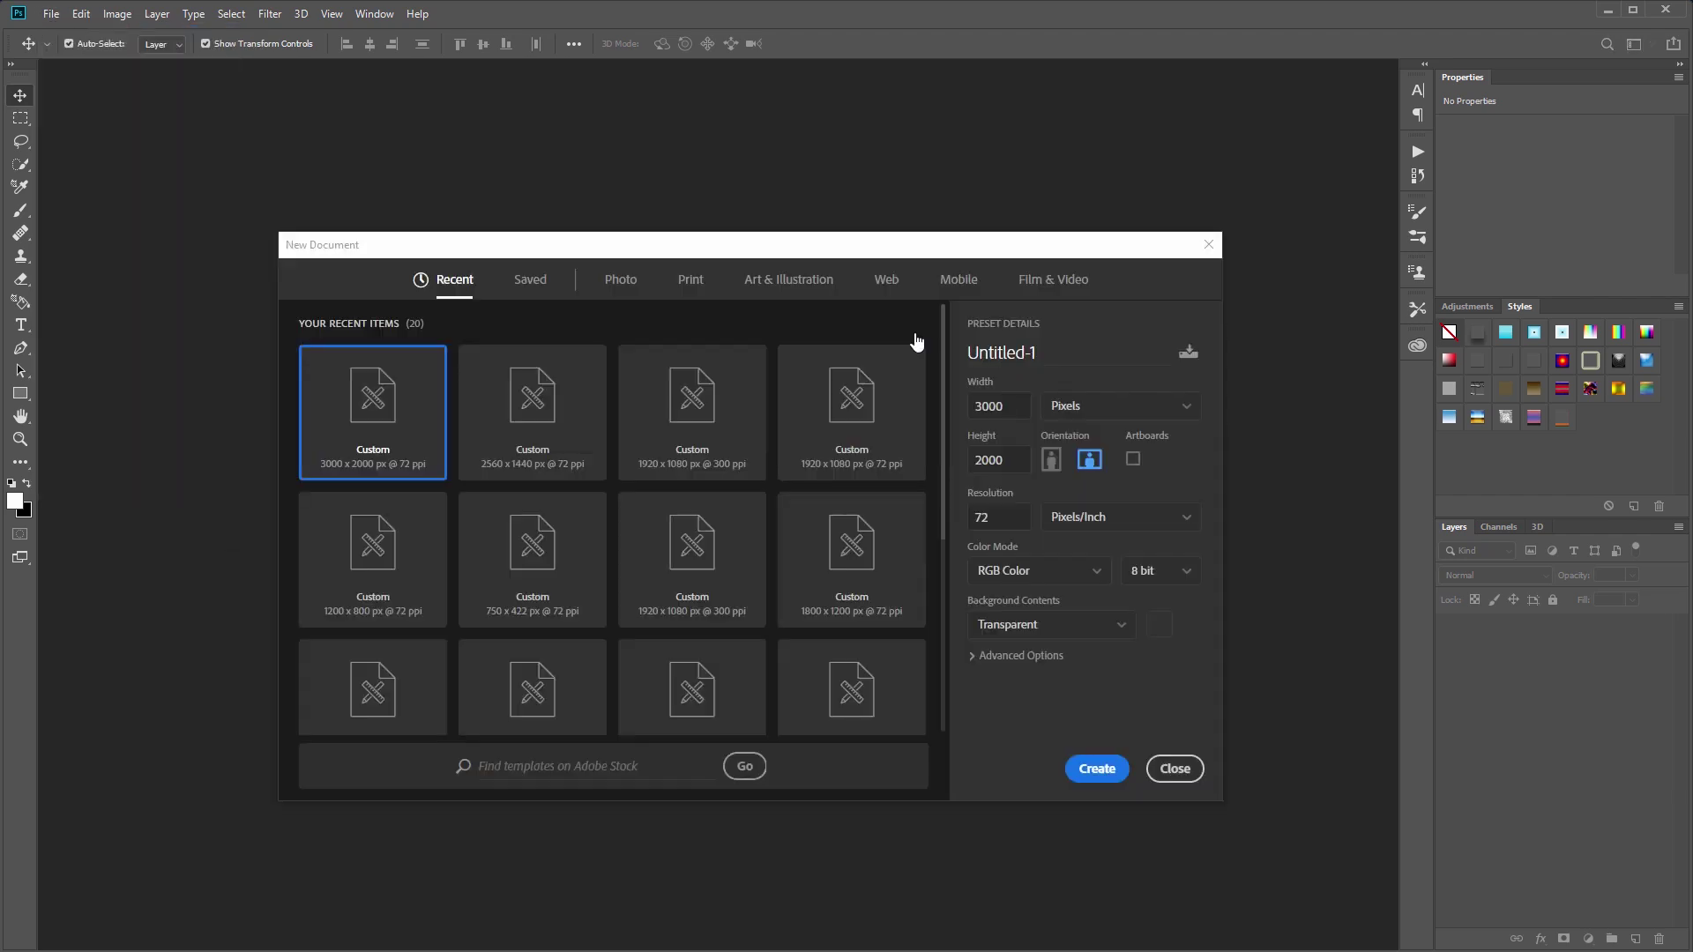
key(BackSpace)
key(BackSpace)
key(BackSpace)
key(BackSpace)
text(1920)
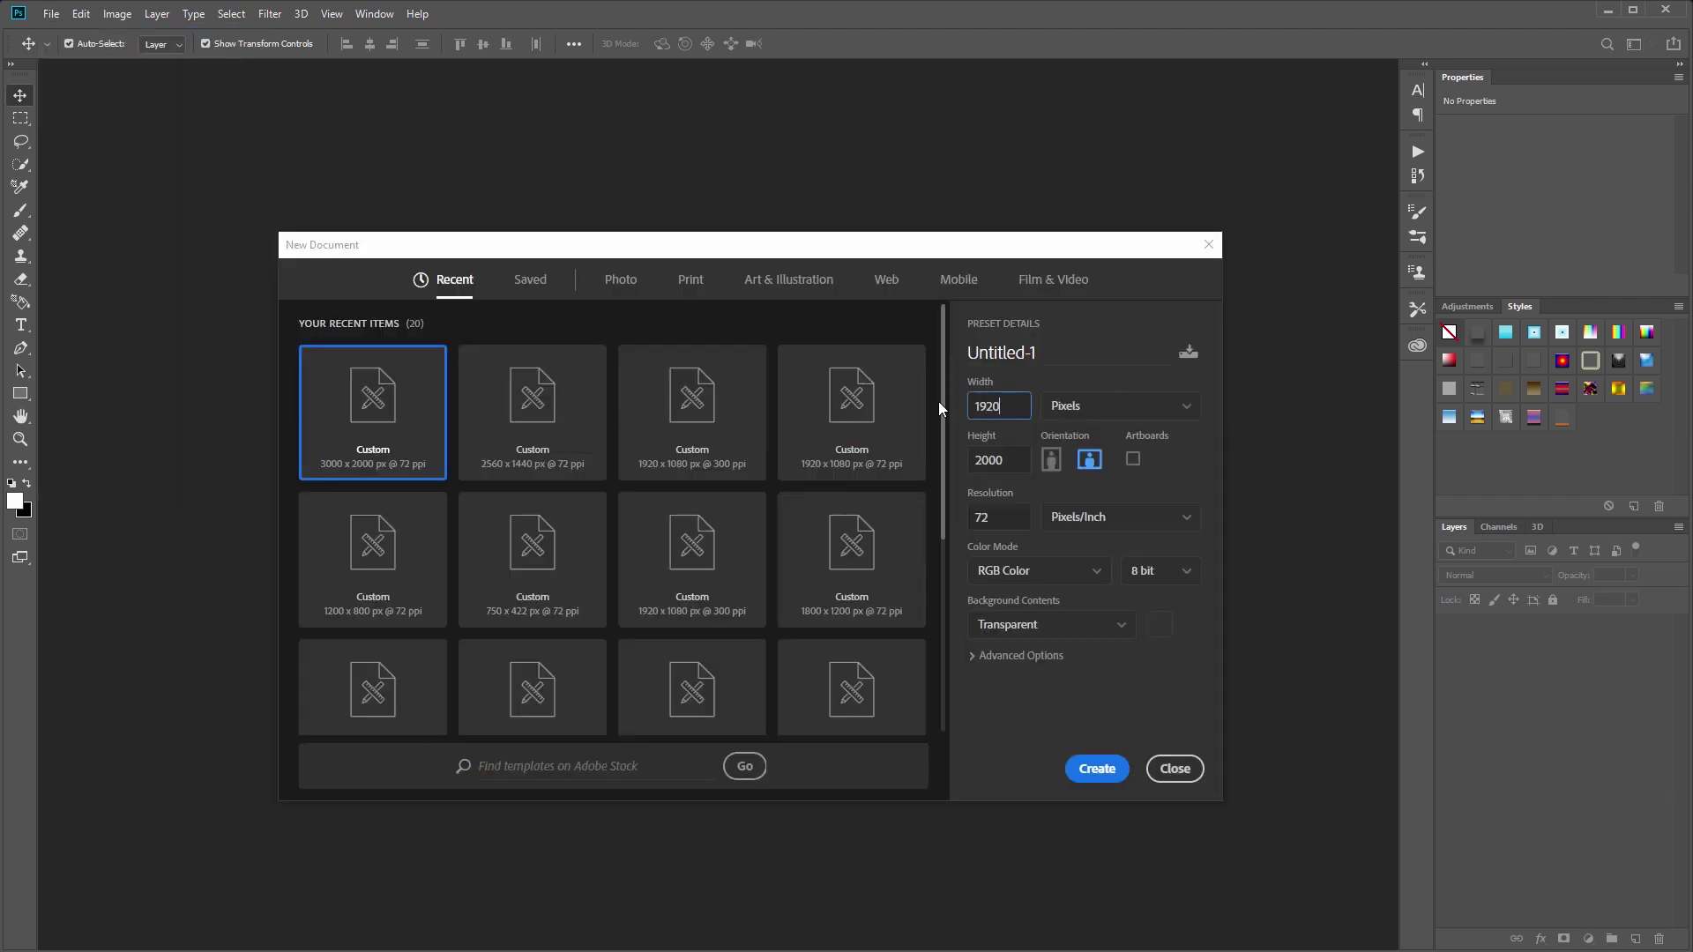
key(Tab)
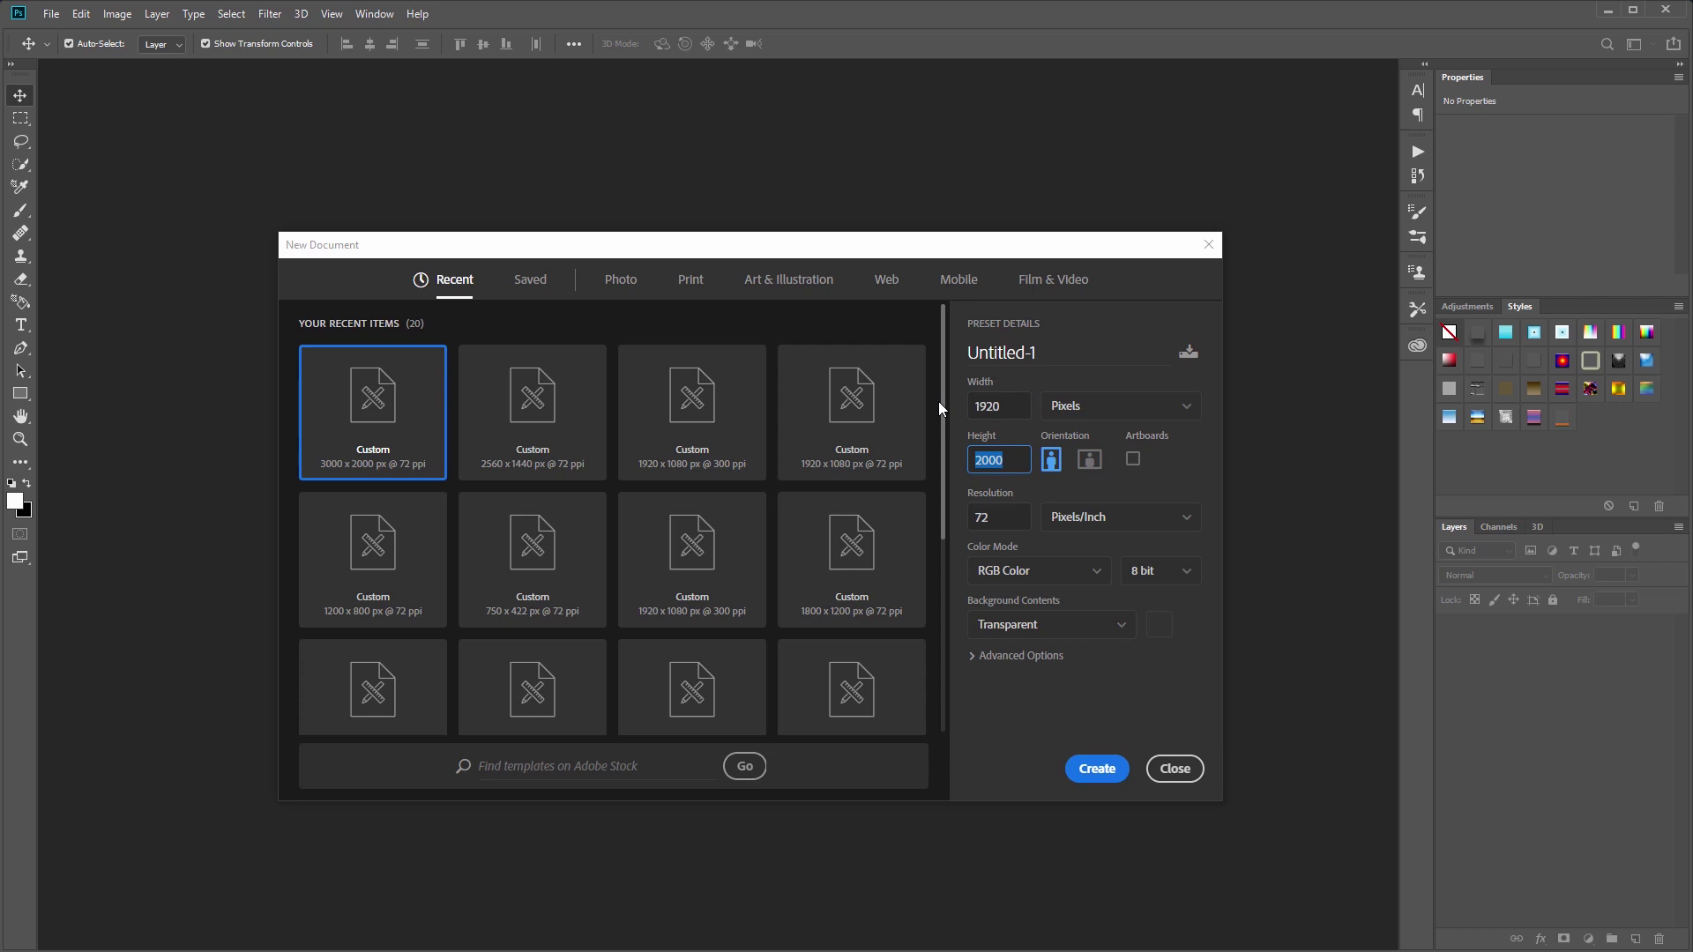
text(1080)
click(1093, 767)
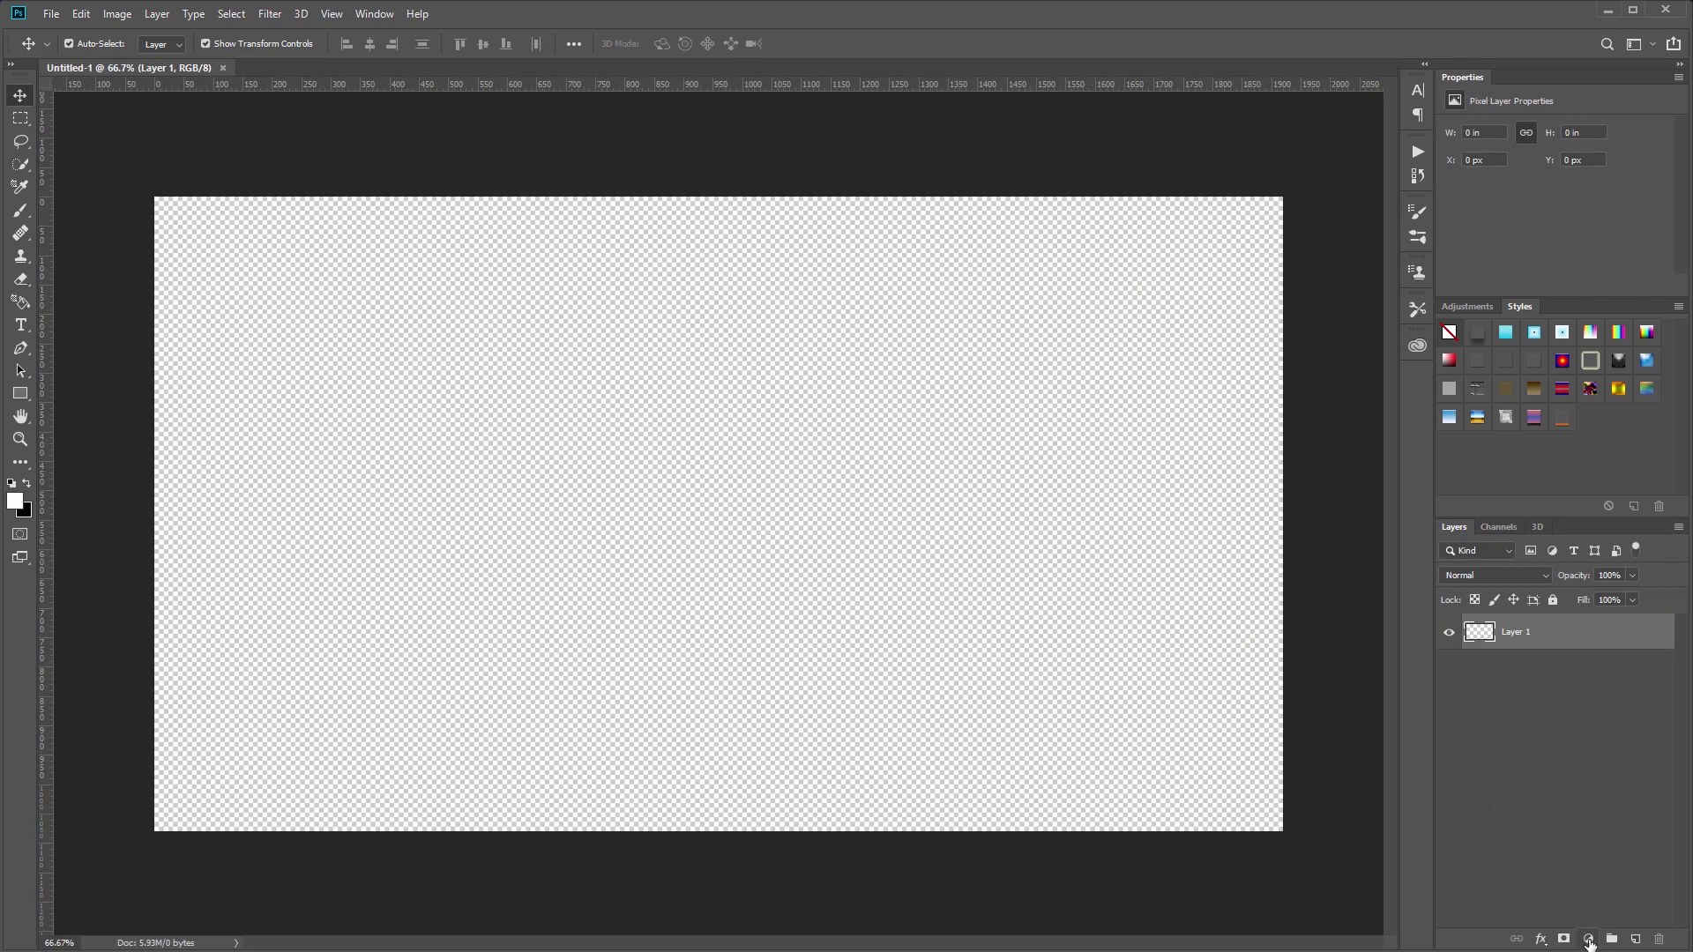
Step: Add a Solid Color fill layer in beige #f0e8c8
click(1588, 940)
click(1598, 632)
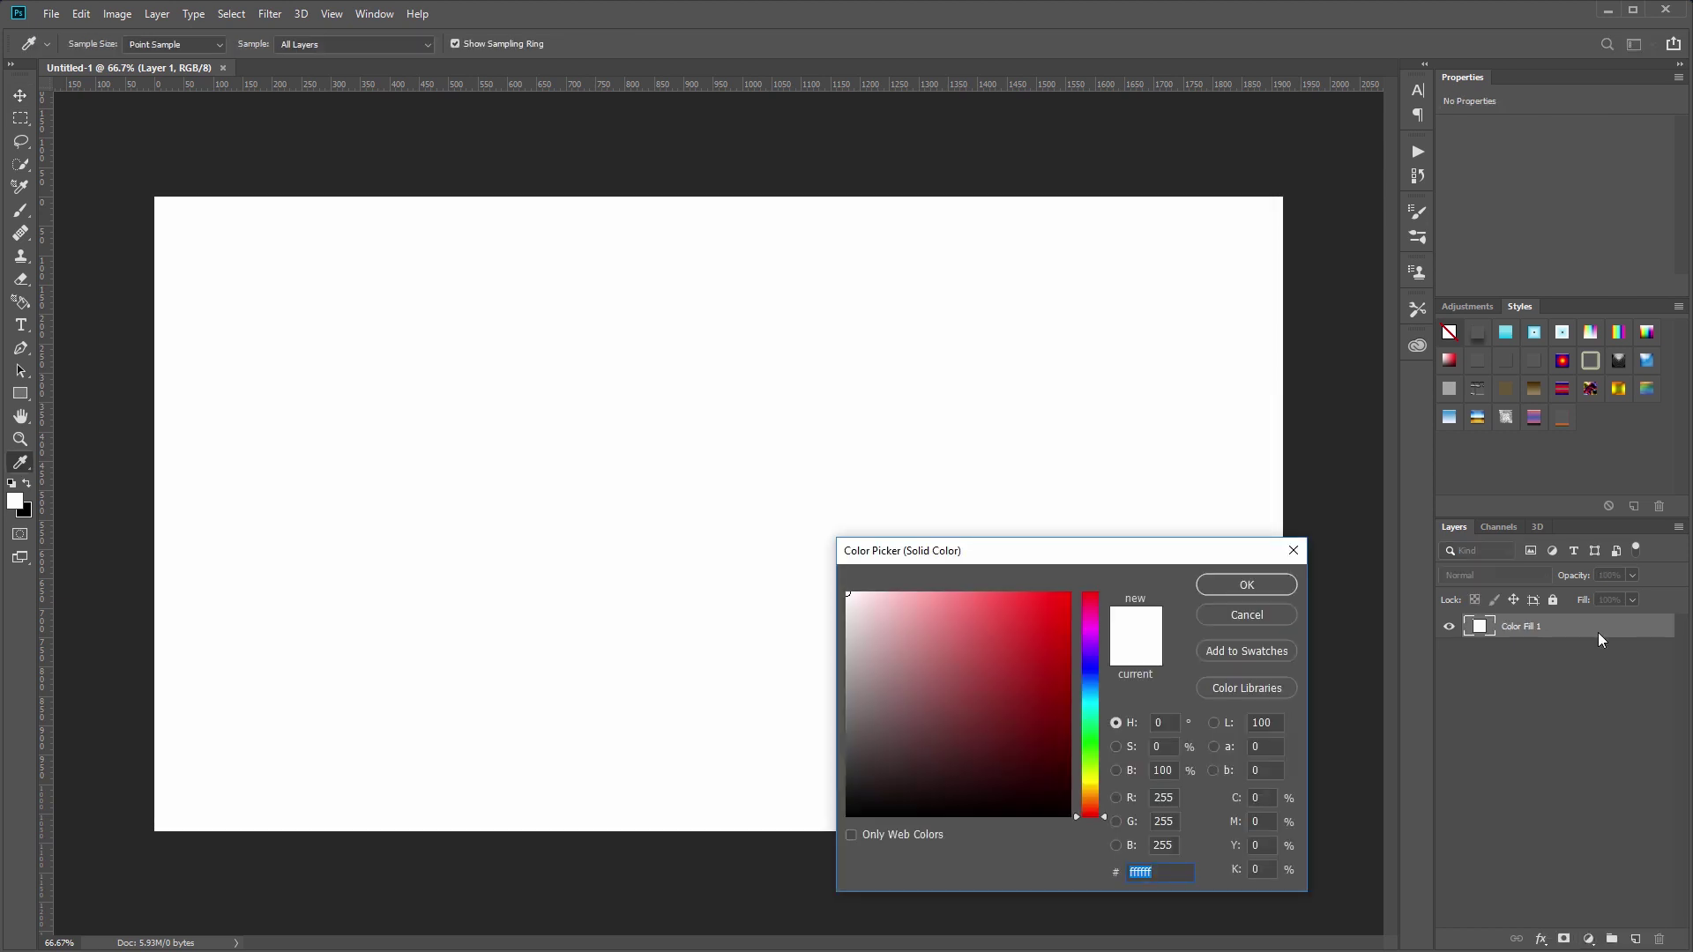
text(f0e)
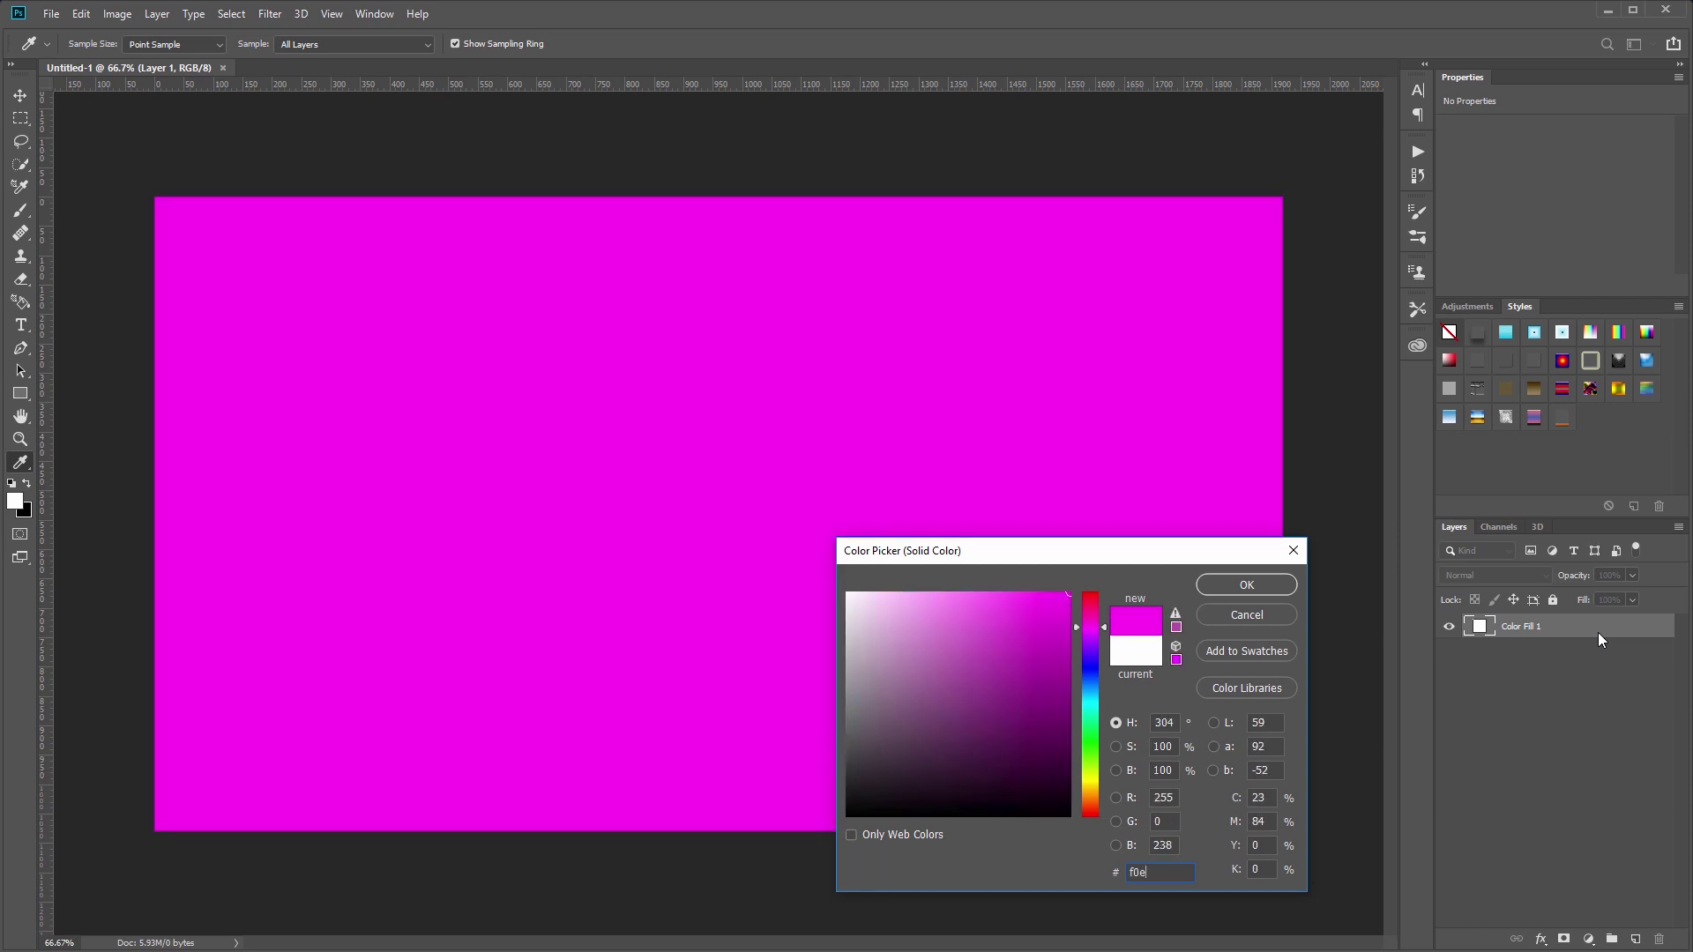
text(8c8)
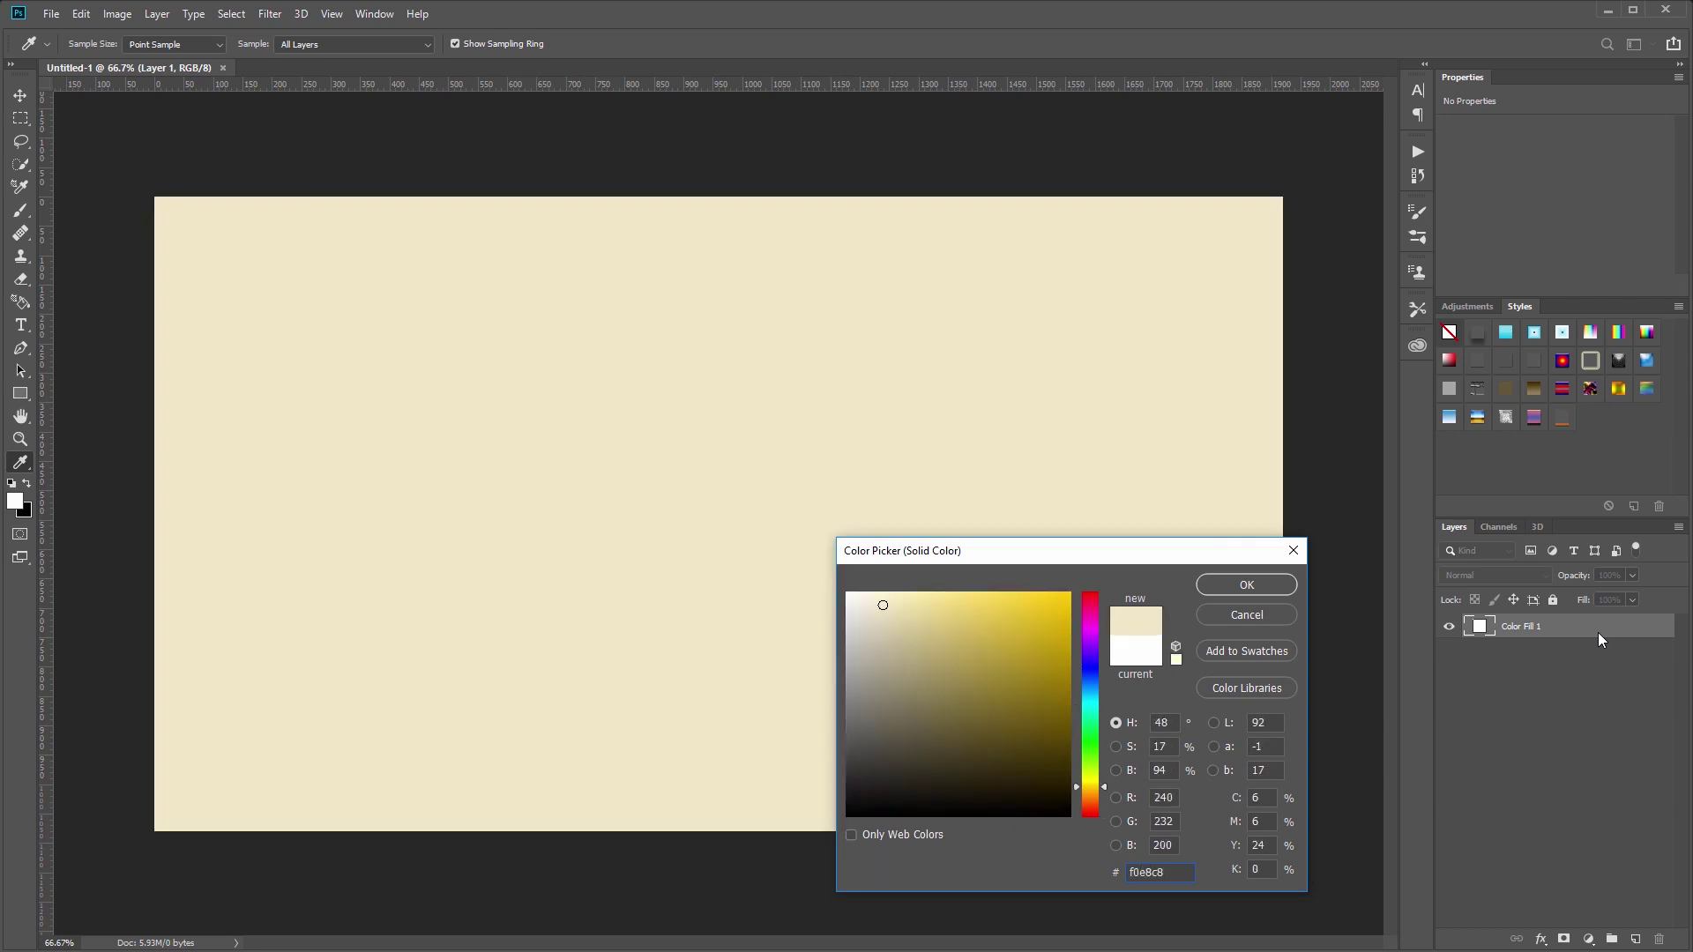
click(1247, 584)
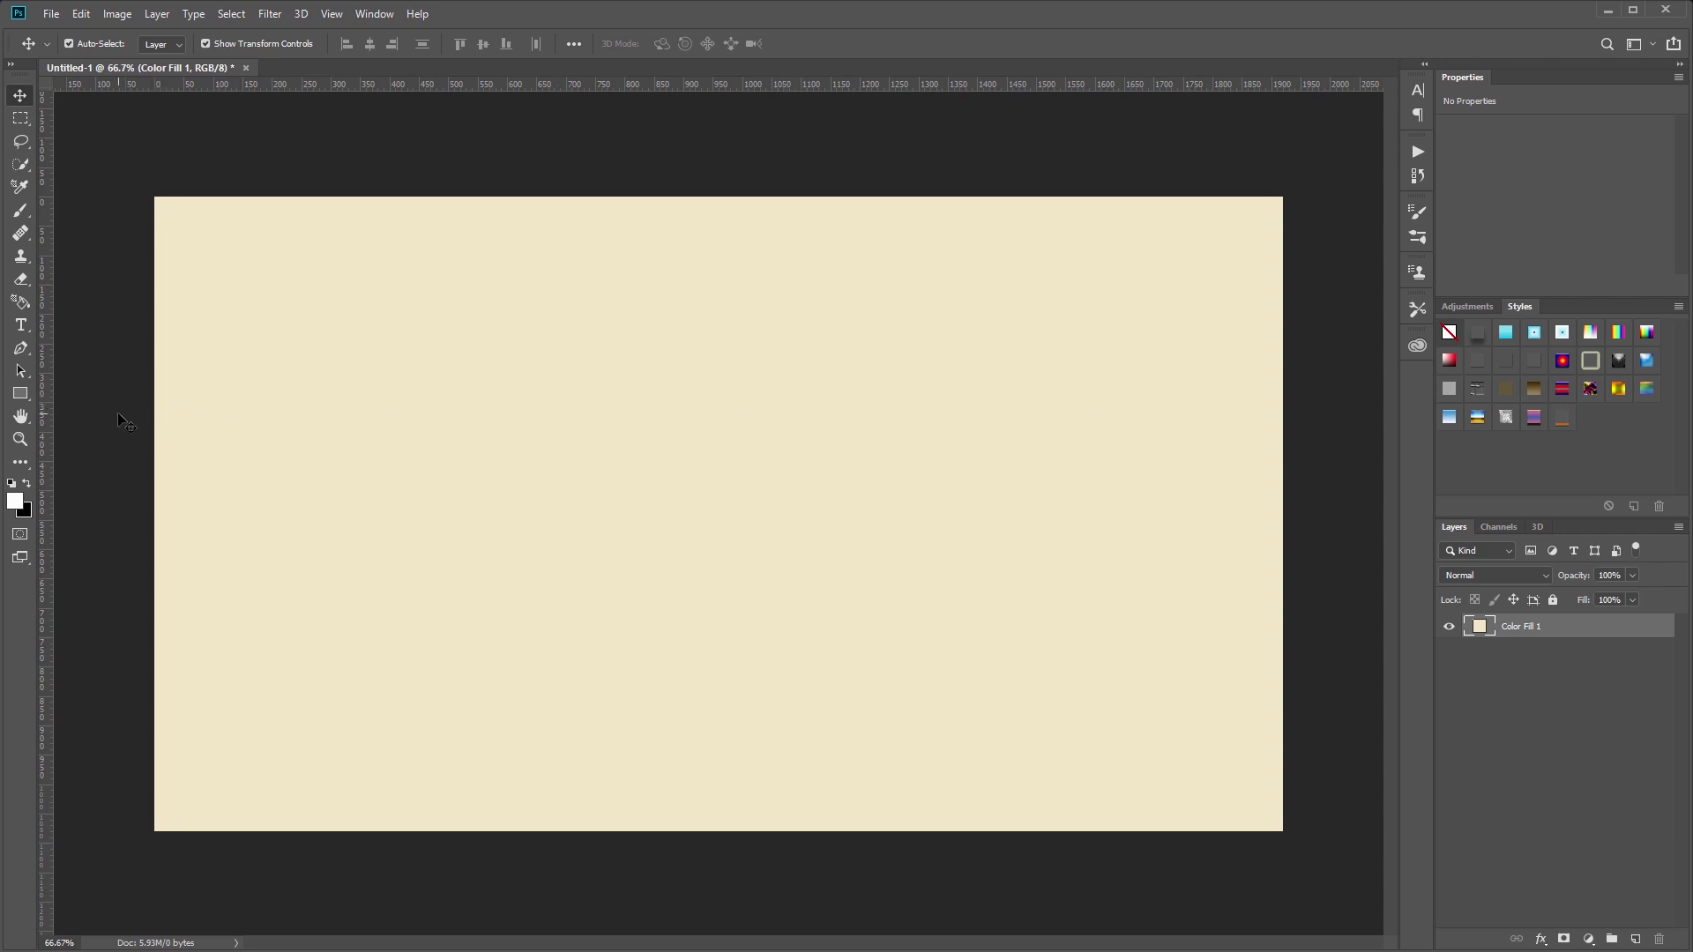
click(20, 393)
Step: Draw a 384 × 1080 px rectangle on the canvas
click(553, 392)
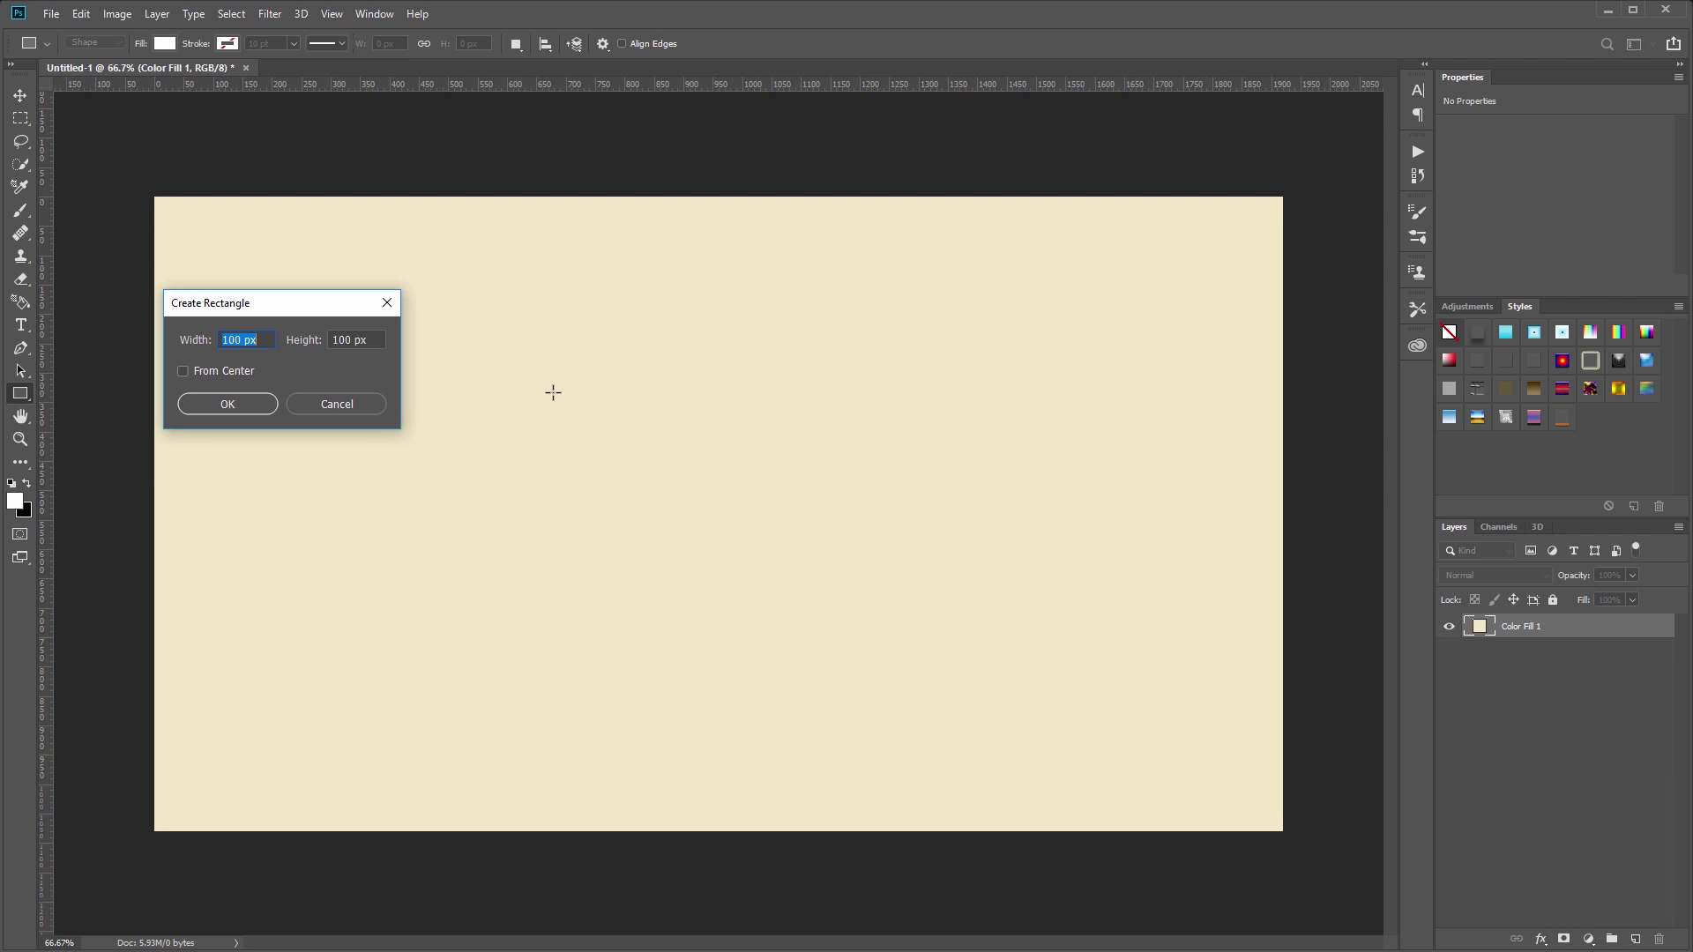
text(384)
key(Tab)
text(1080)
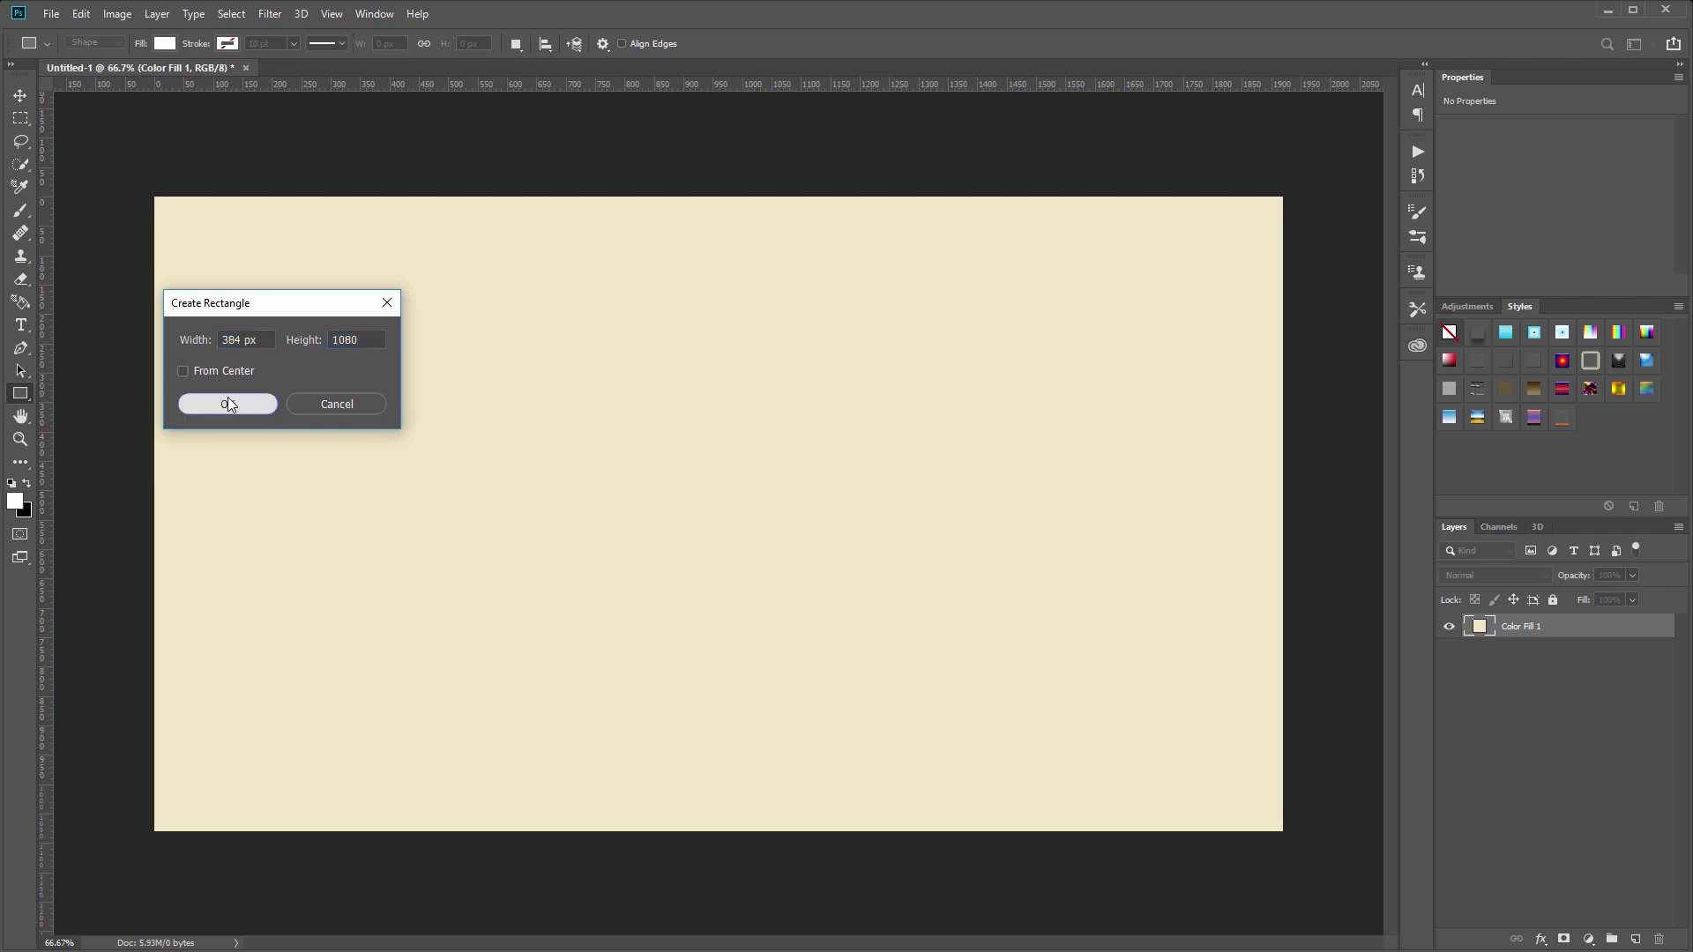
click(228, 404)
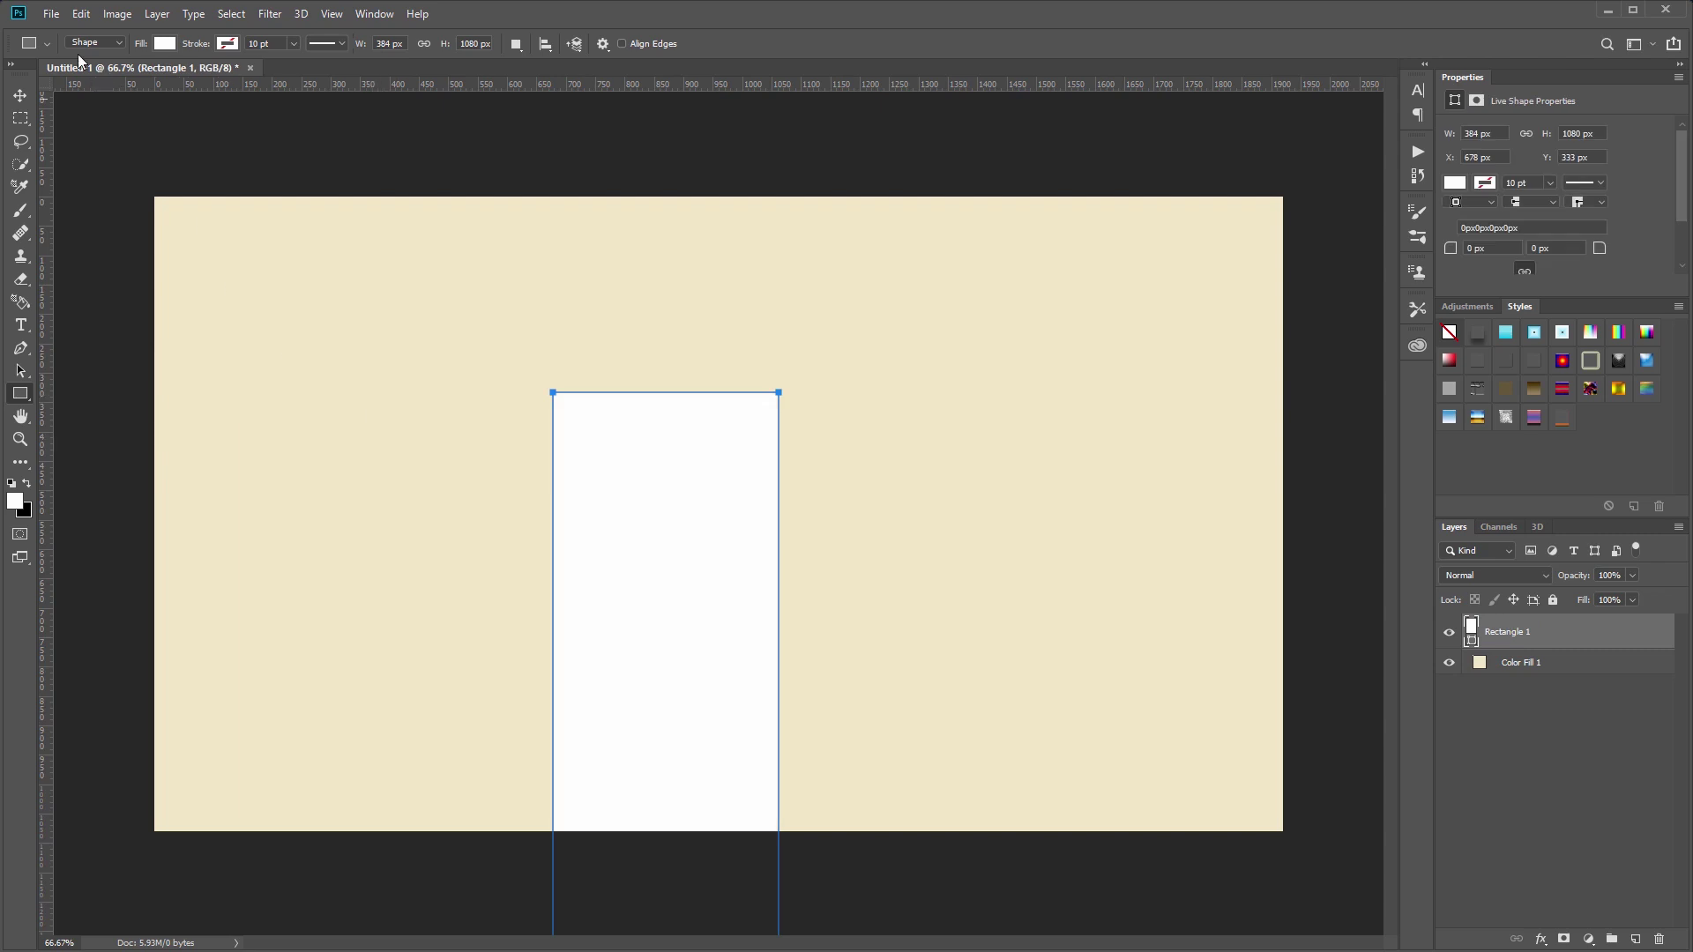
Step: Move the rectangle to the canvas's left edge and fill it dark brown #482c21
click(20, 96)
drag(584, 472, 217, 289)
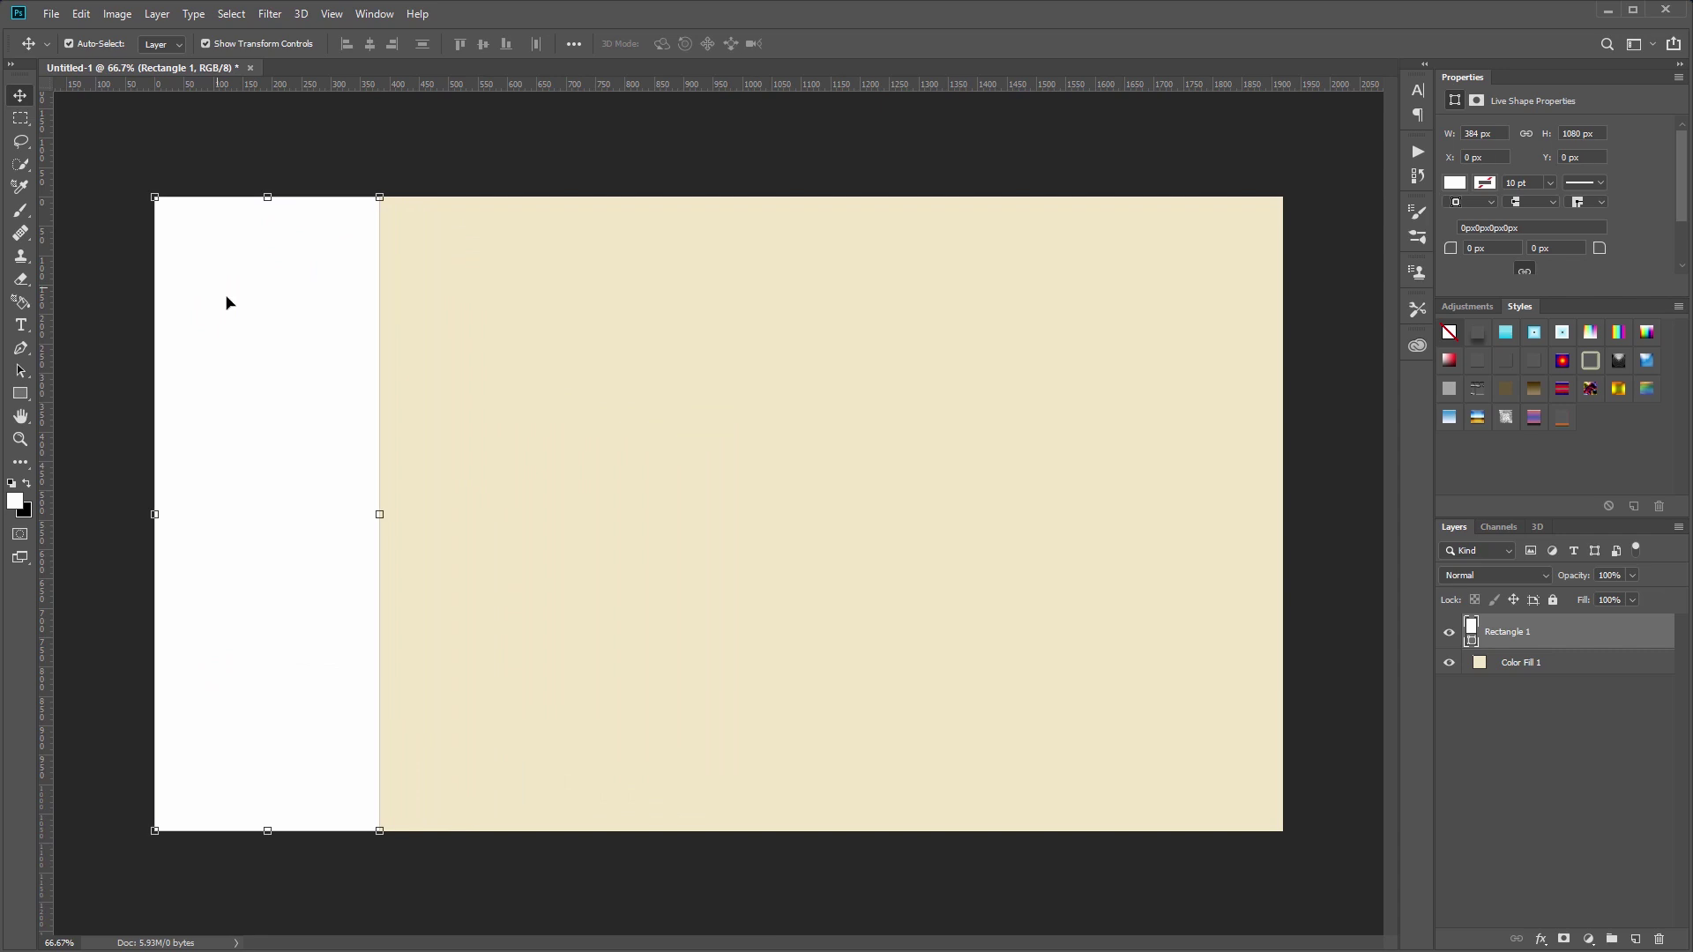
double_click(1471, 632)
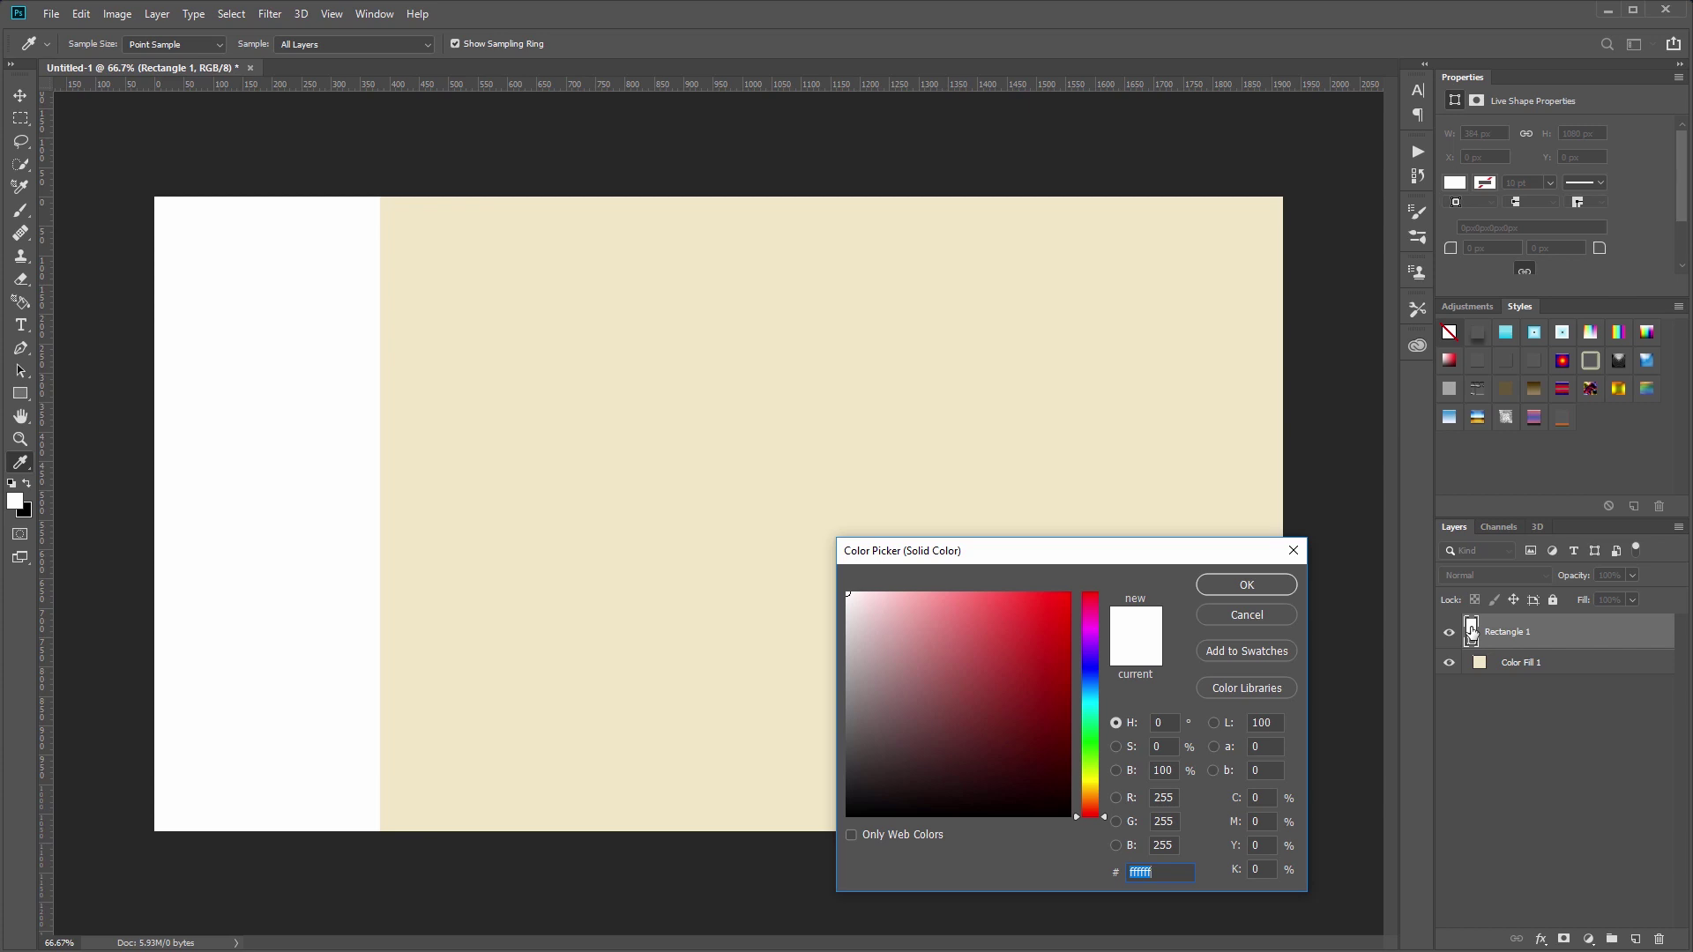
text(482c21)
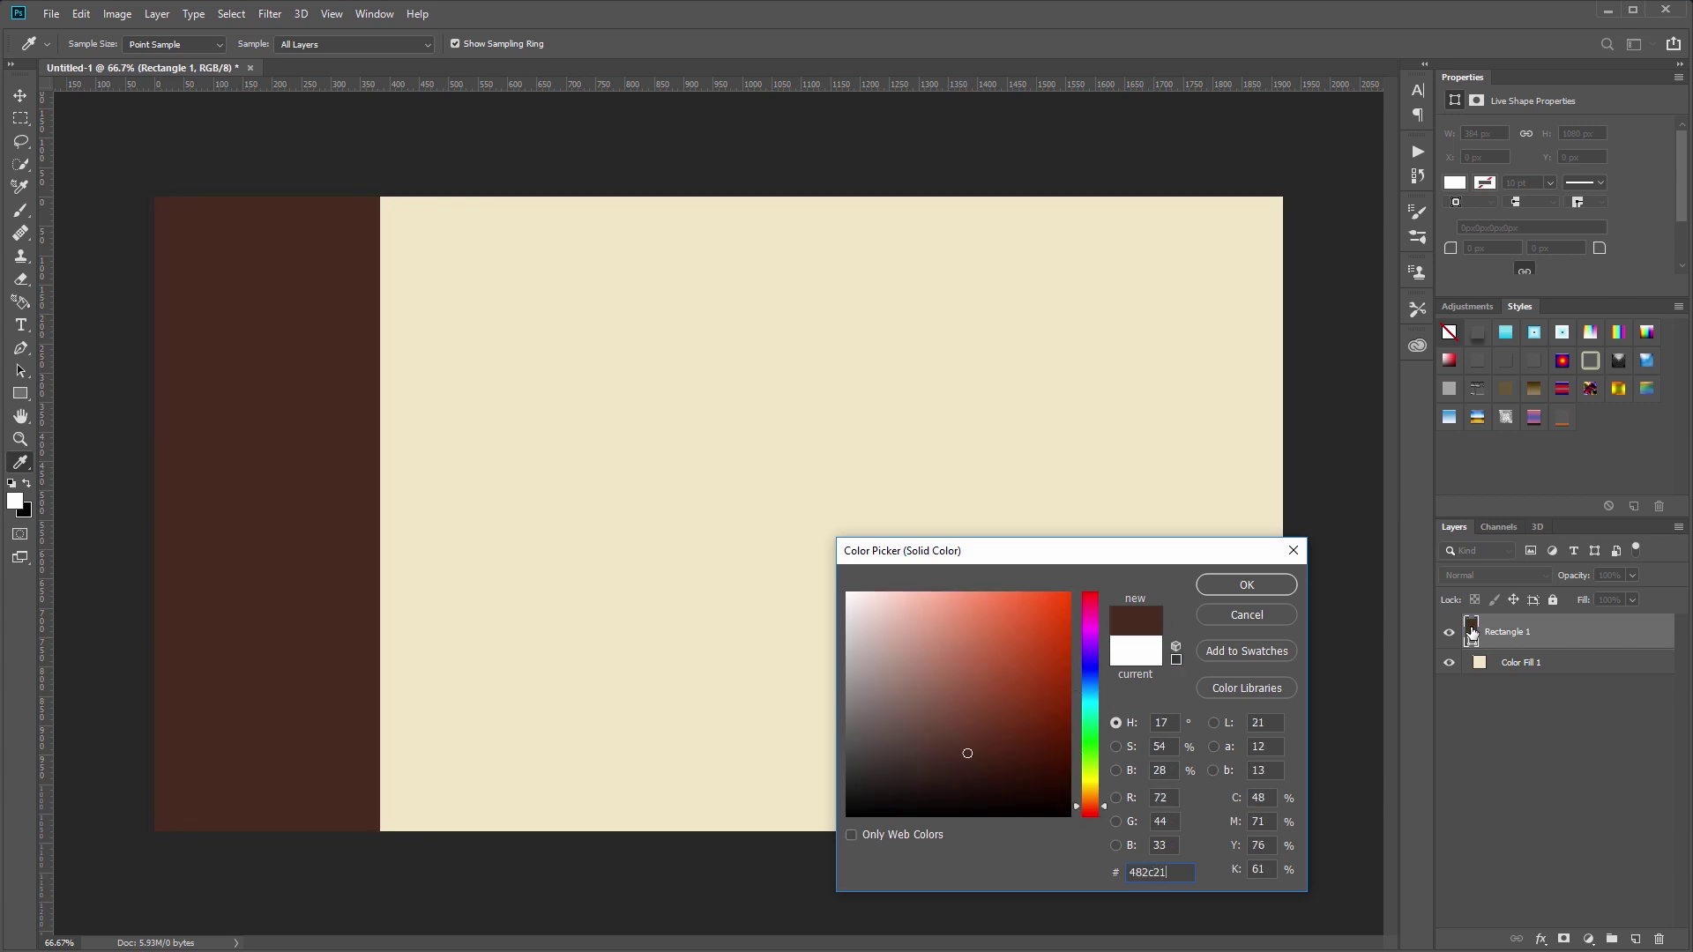
click(1246, 585)
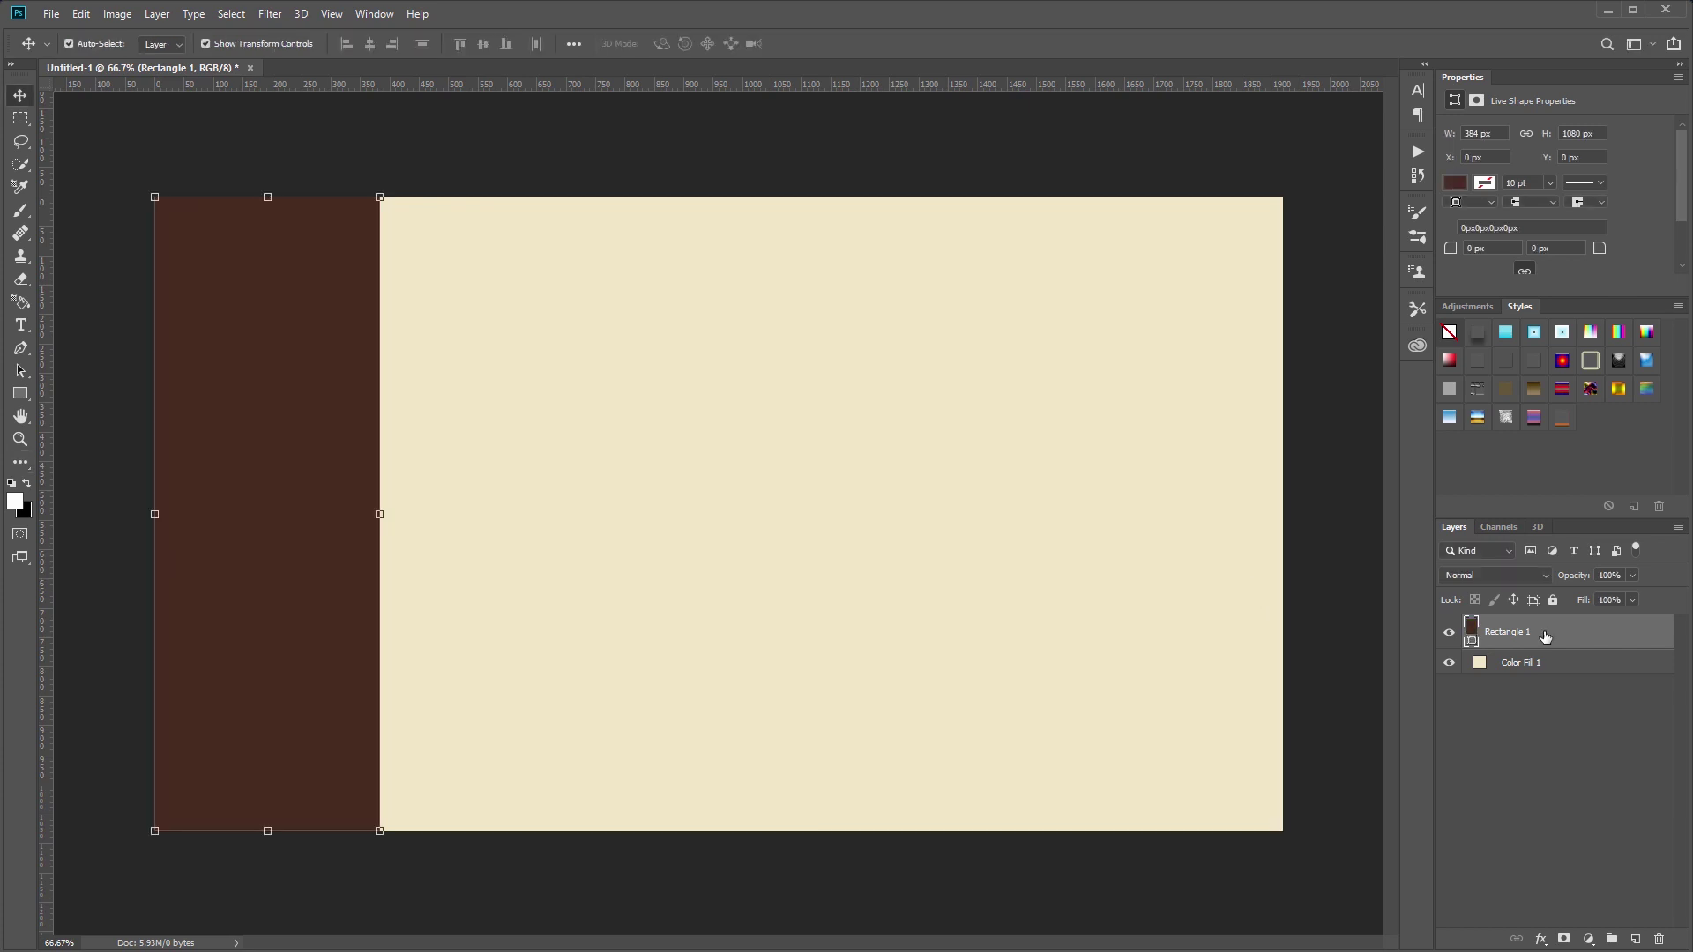
right_click(1542, 631)
Step: Duplicate the brown stripe, place the copy beside it, and colour it red #a73c29
click(1478, 593)
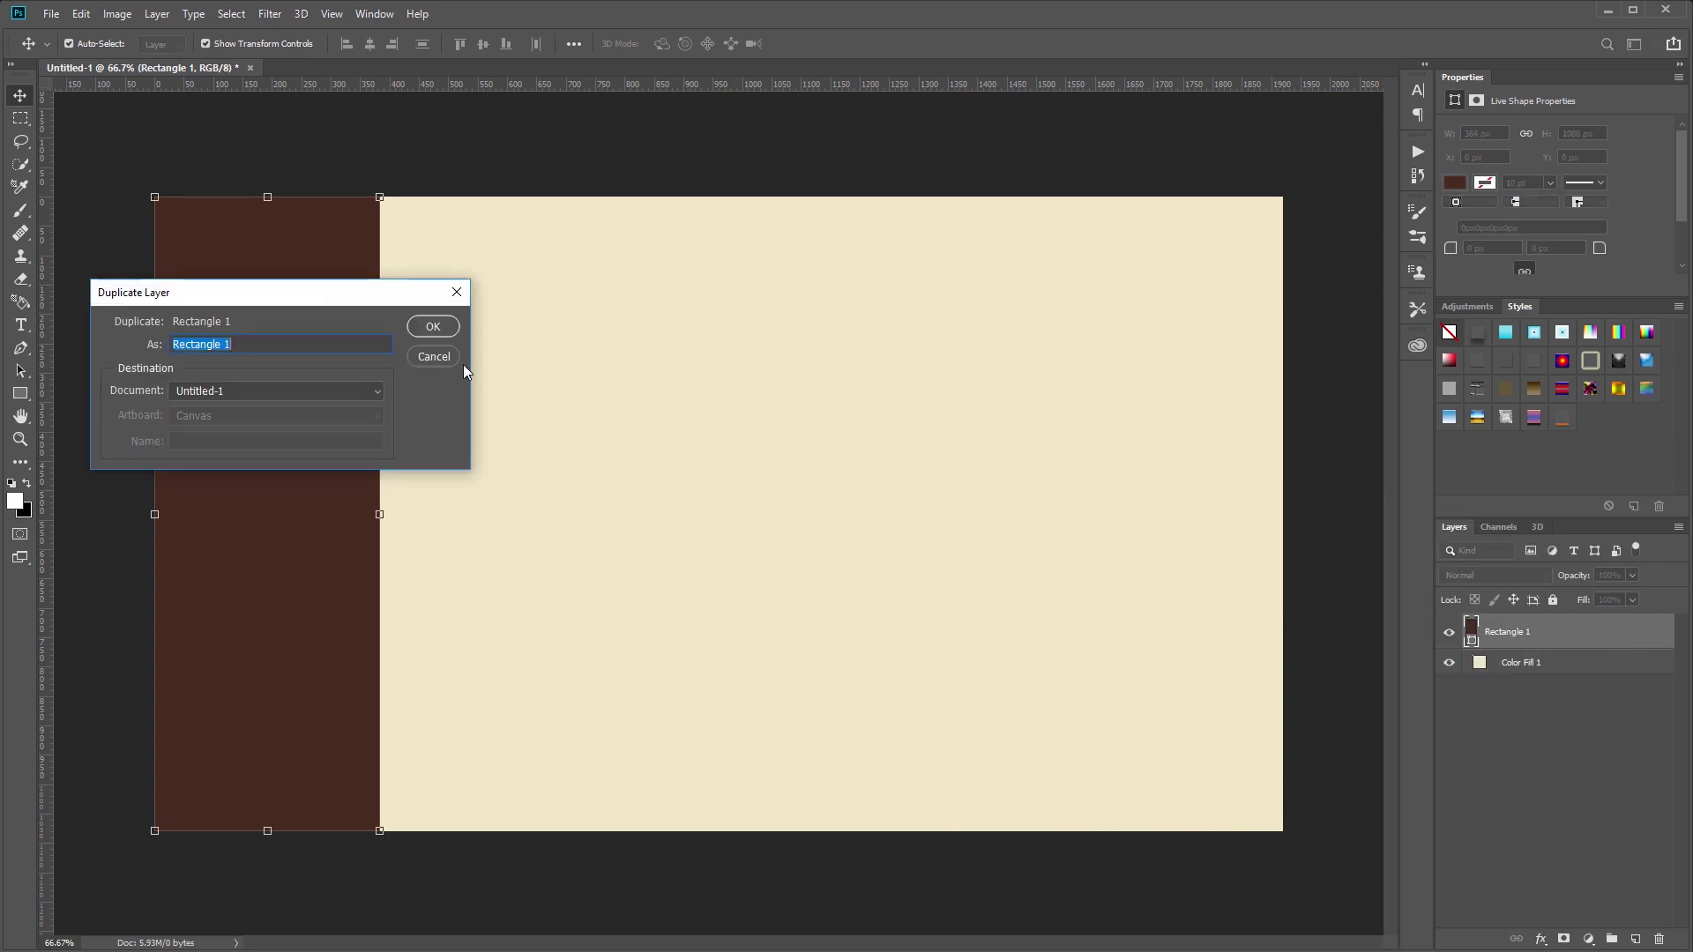
click(434, 328)
drag(225, 464, 453, 462)
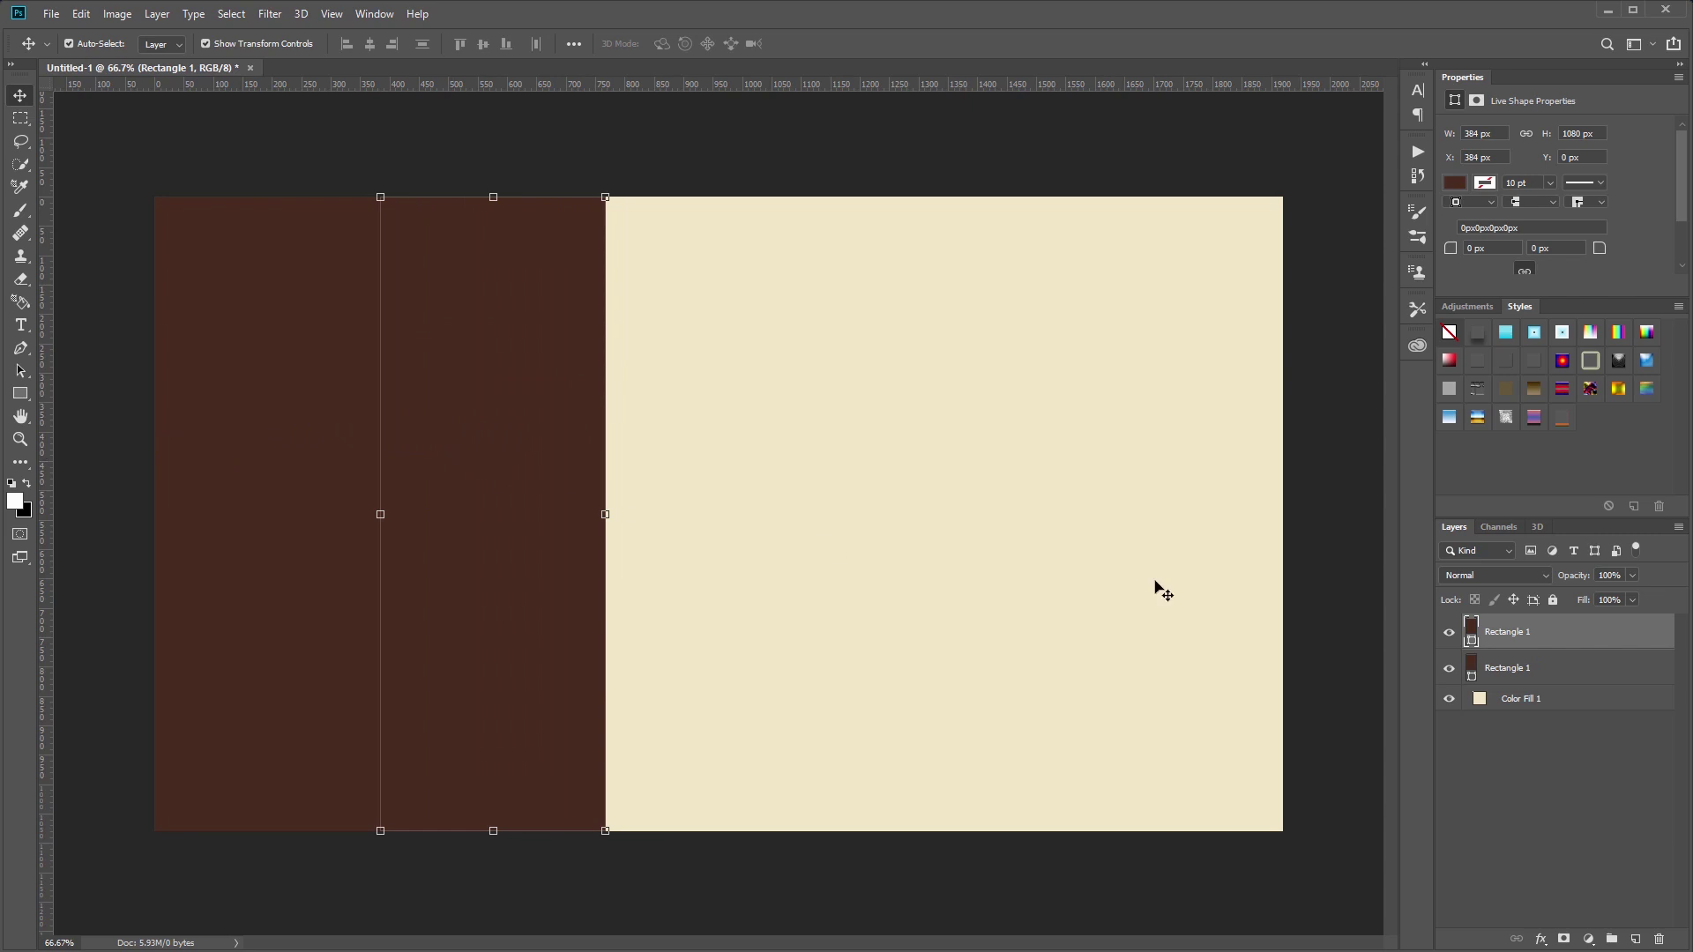
double_click(1470, 631)
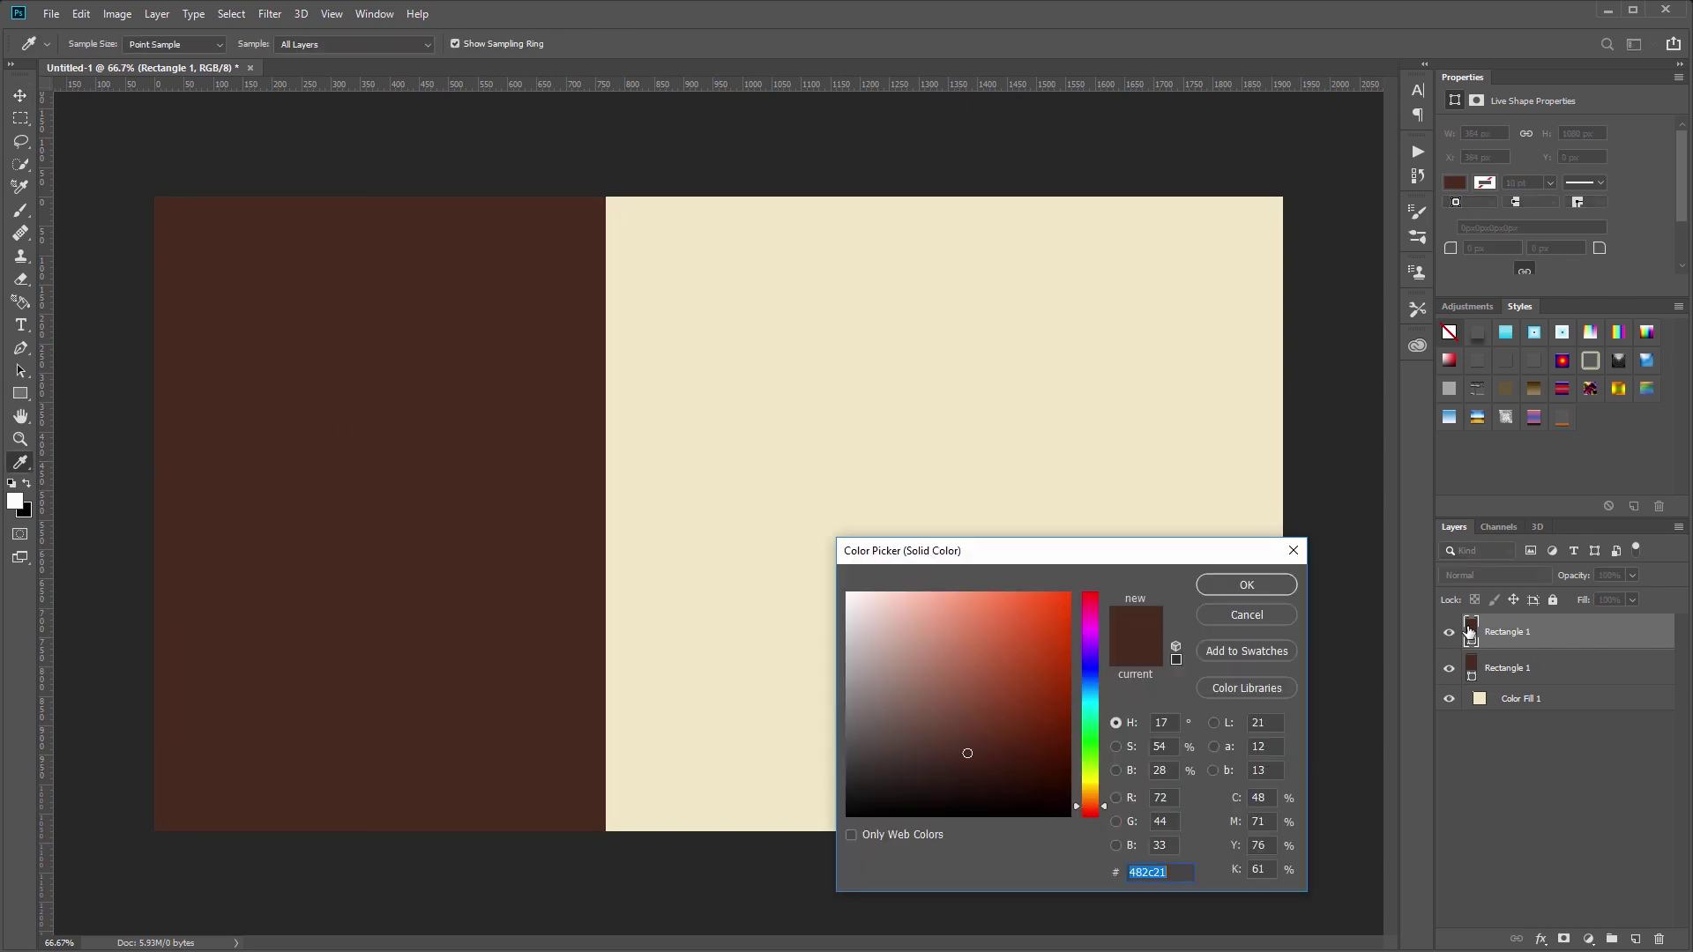
text(a73c2)
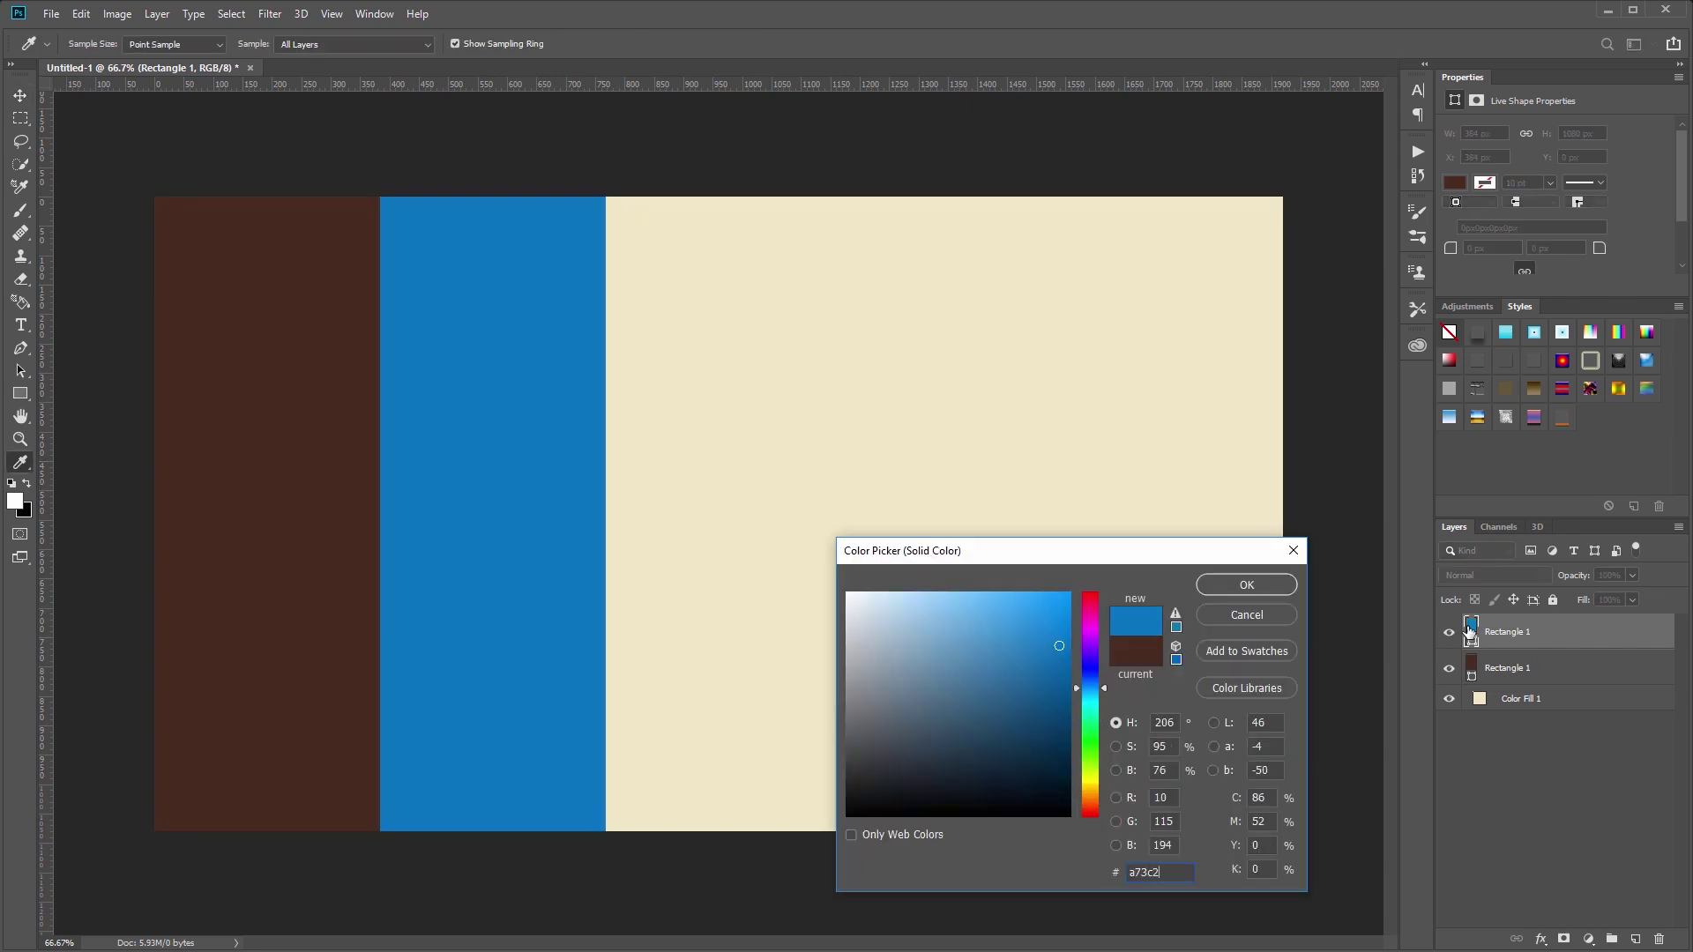
text(9)
click(1255, 584)
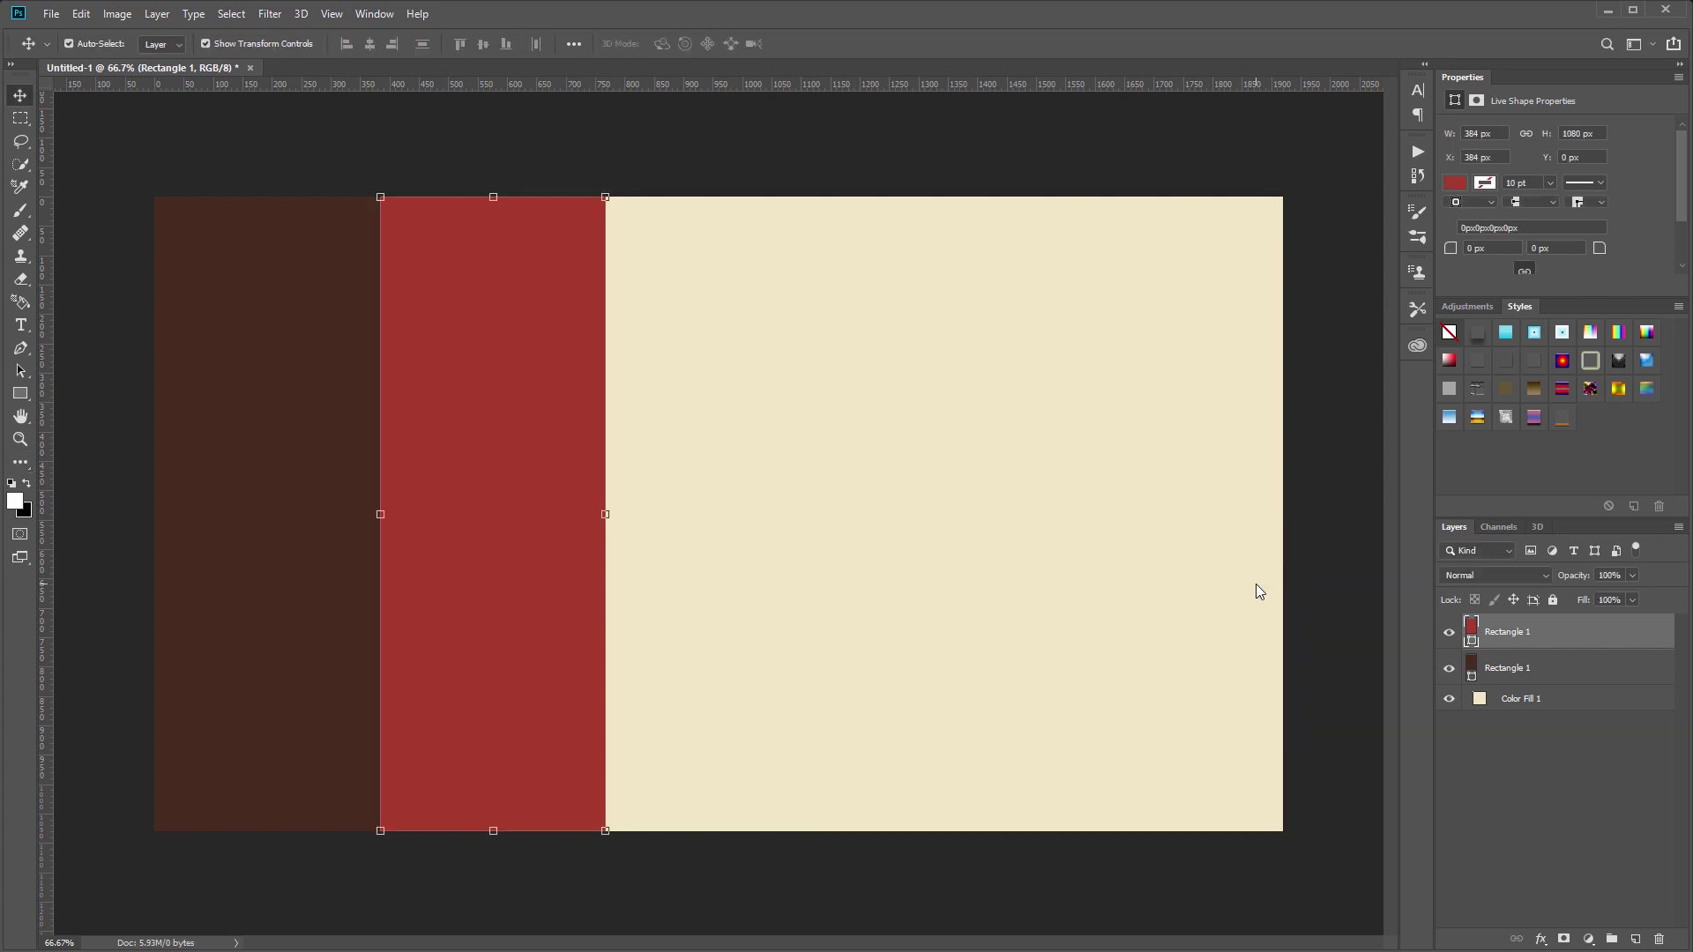
Step: Duplicate the red stripe, shift it 384 px right, and colour it orange #d07e0e
right_click(1570, 628)
click(1464, 588)
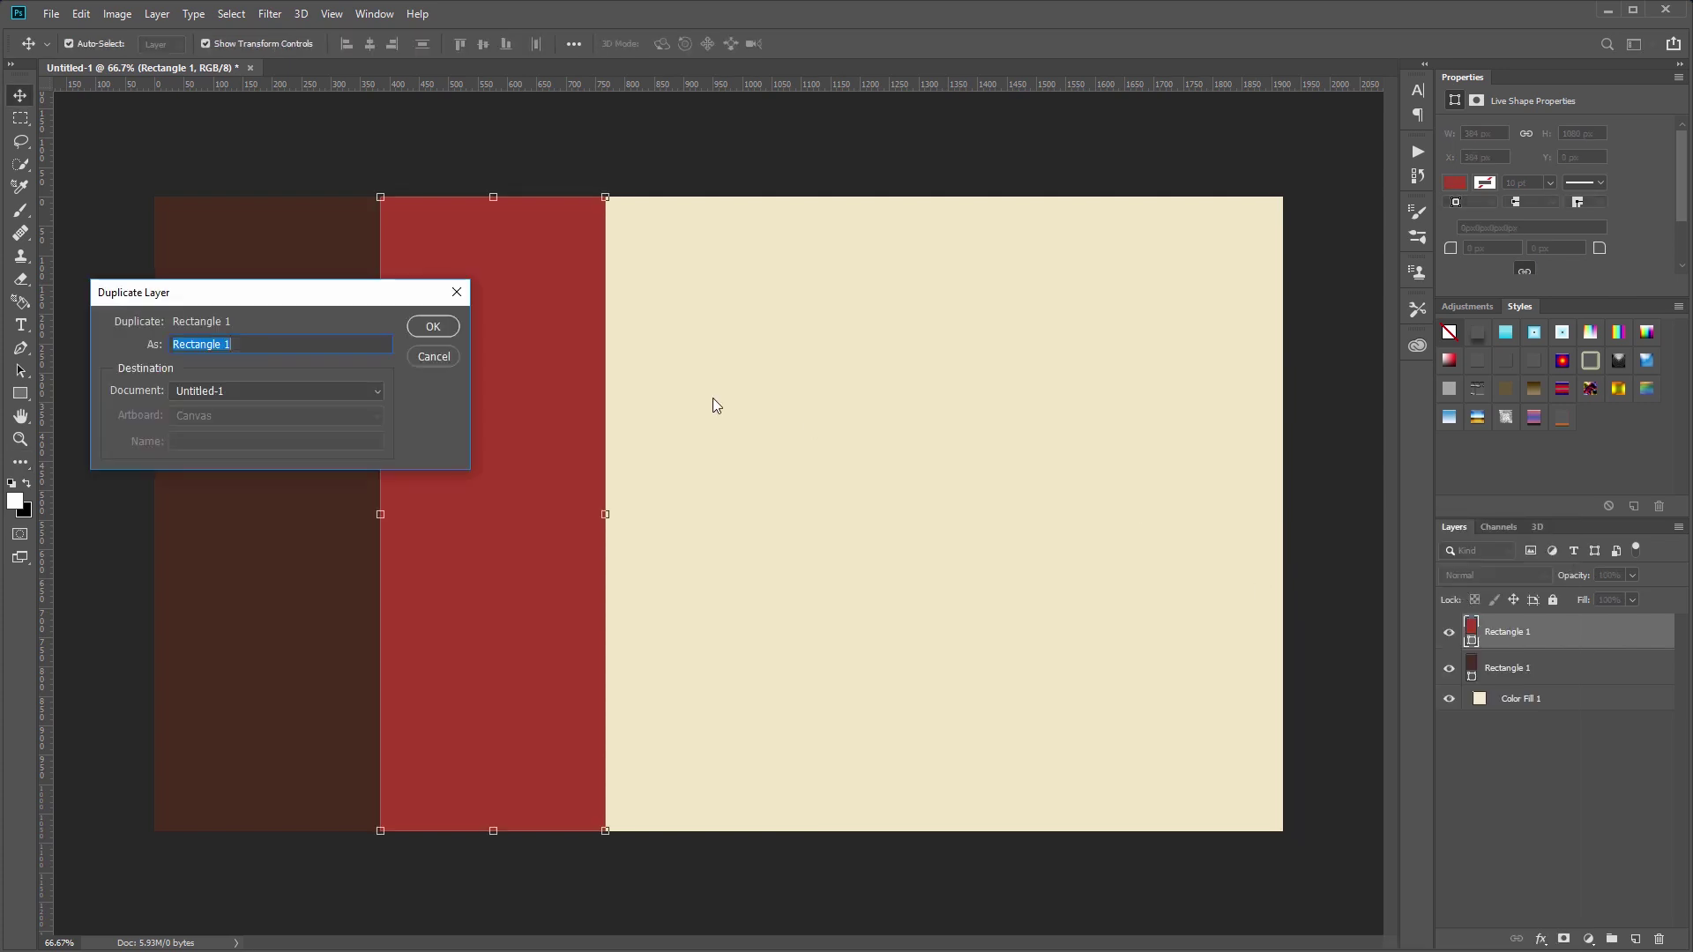
click(433, 327)
drag(461, 427, 711, 478)
double_click(1471, 630)
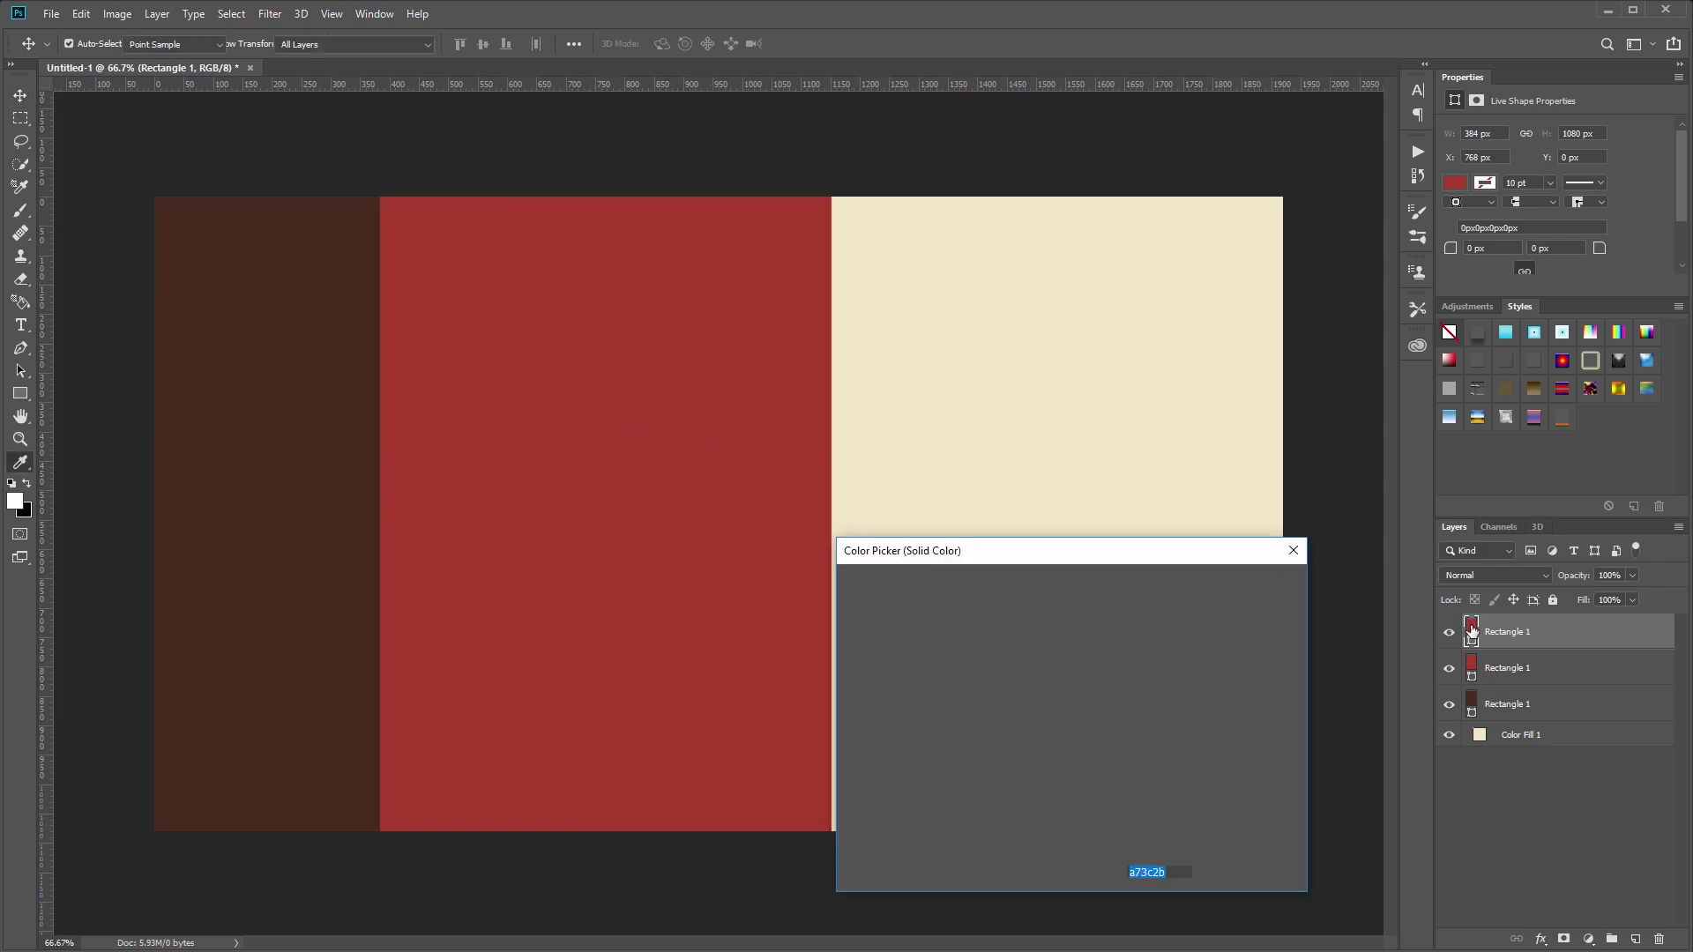
text(d0)
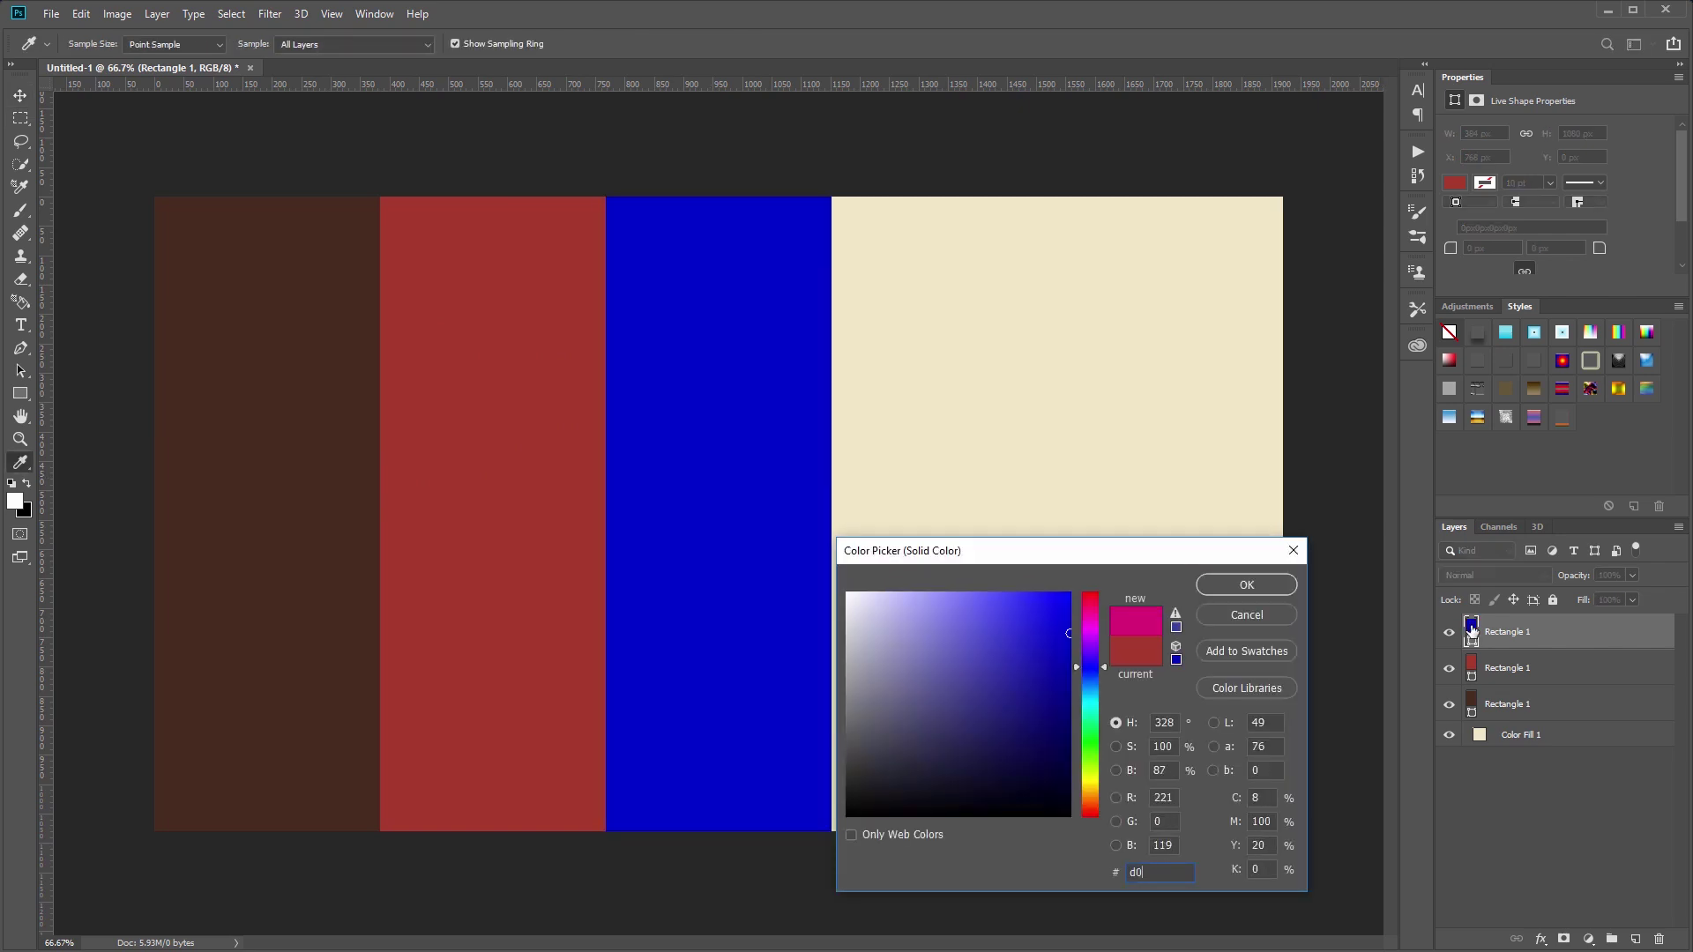
text(7e0e)
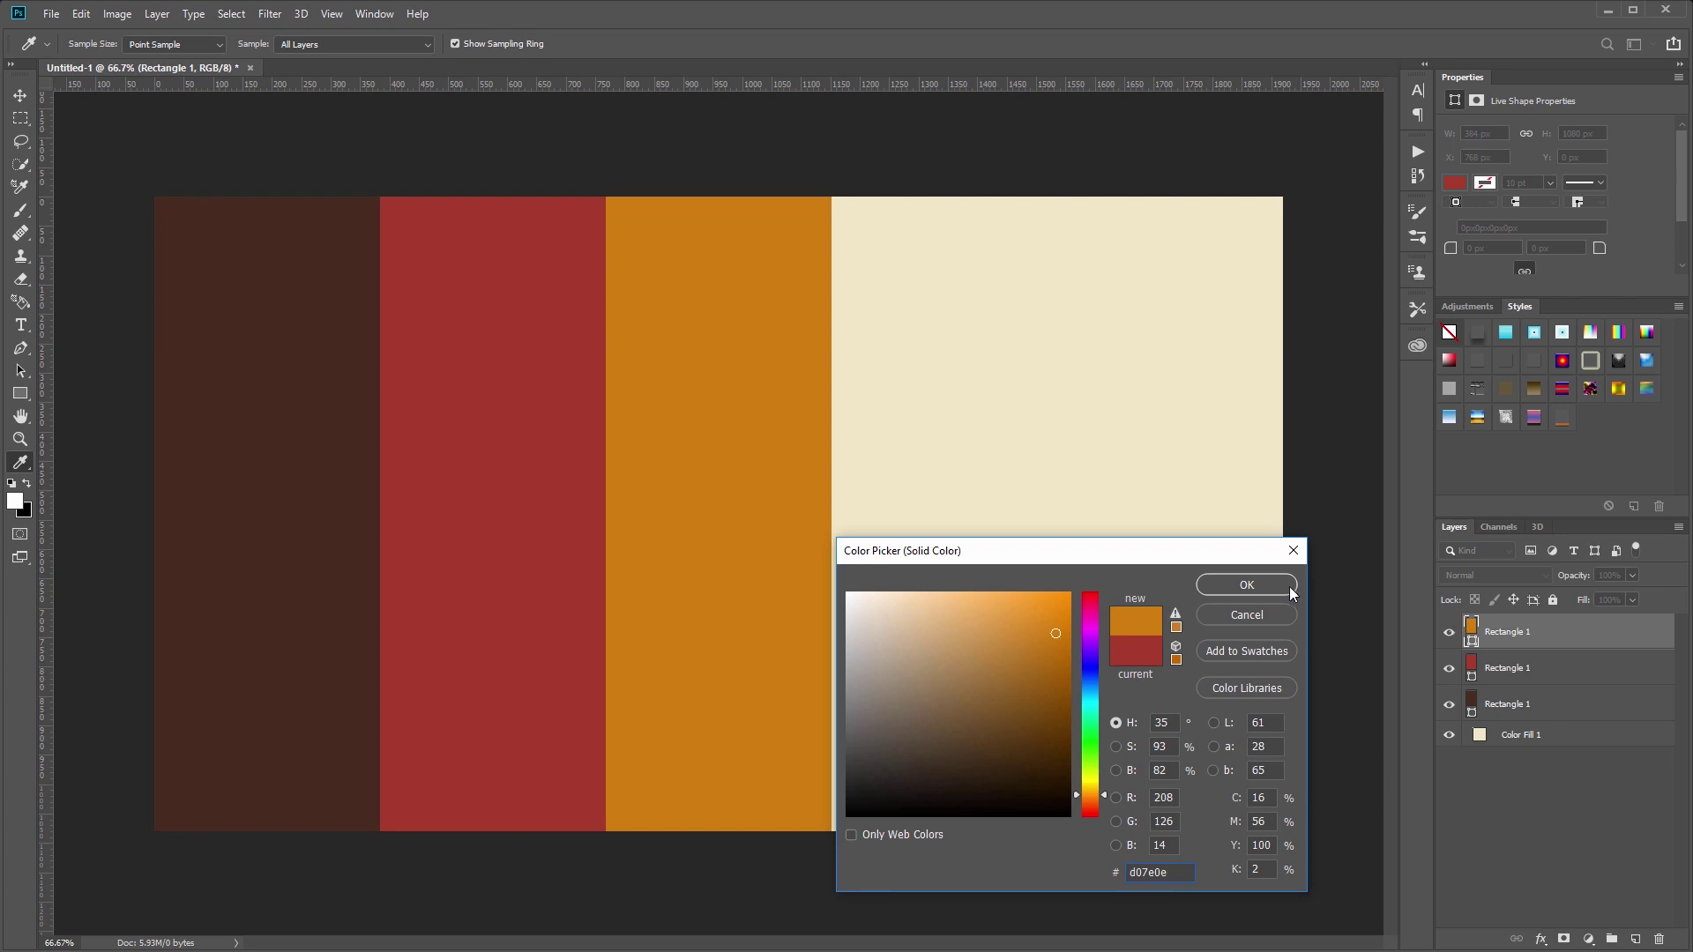
click(1257, 583)
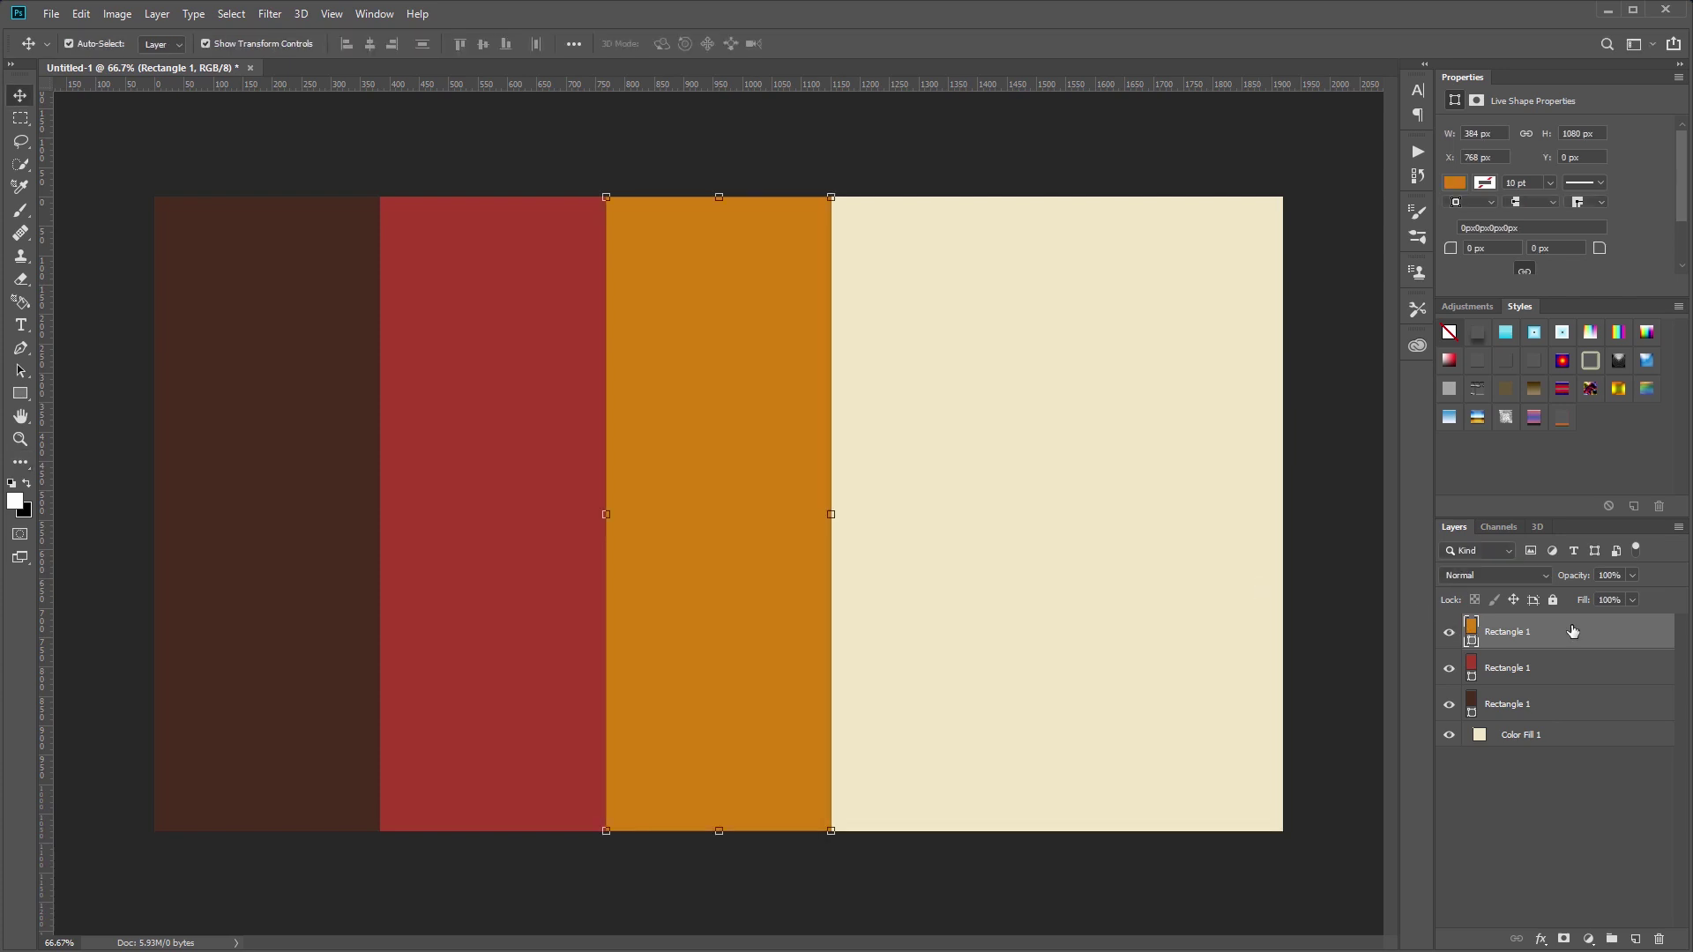
Step: Duplicate the orange stripe, move it to X 1152, and colour it cream #e9deb0
right_click(1534, 633)
click(1480, 600)
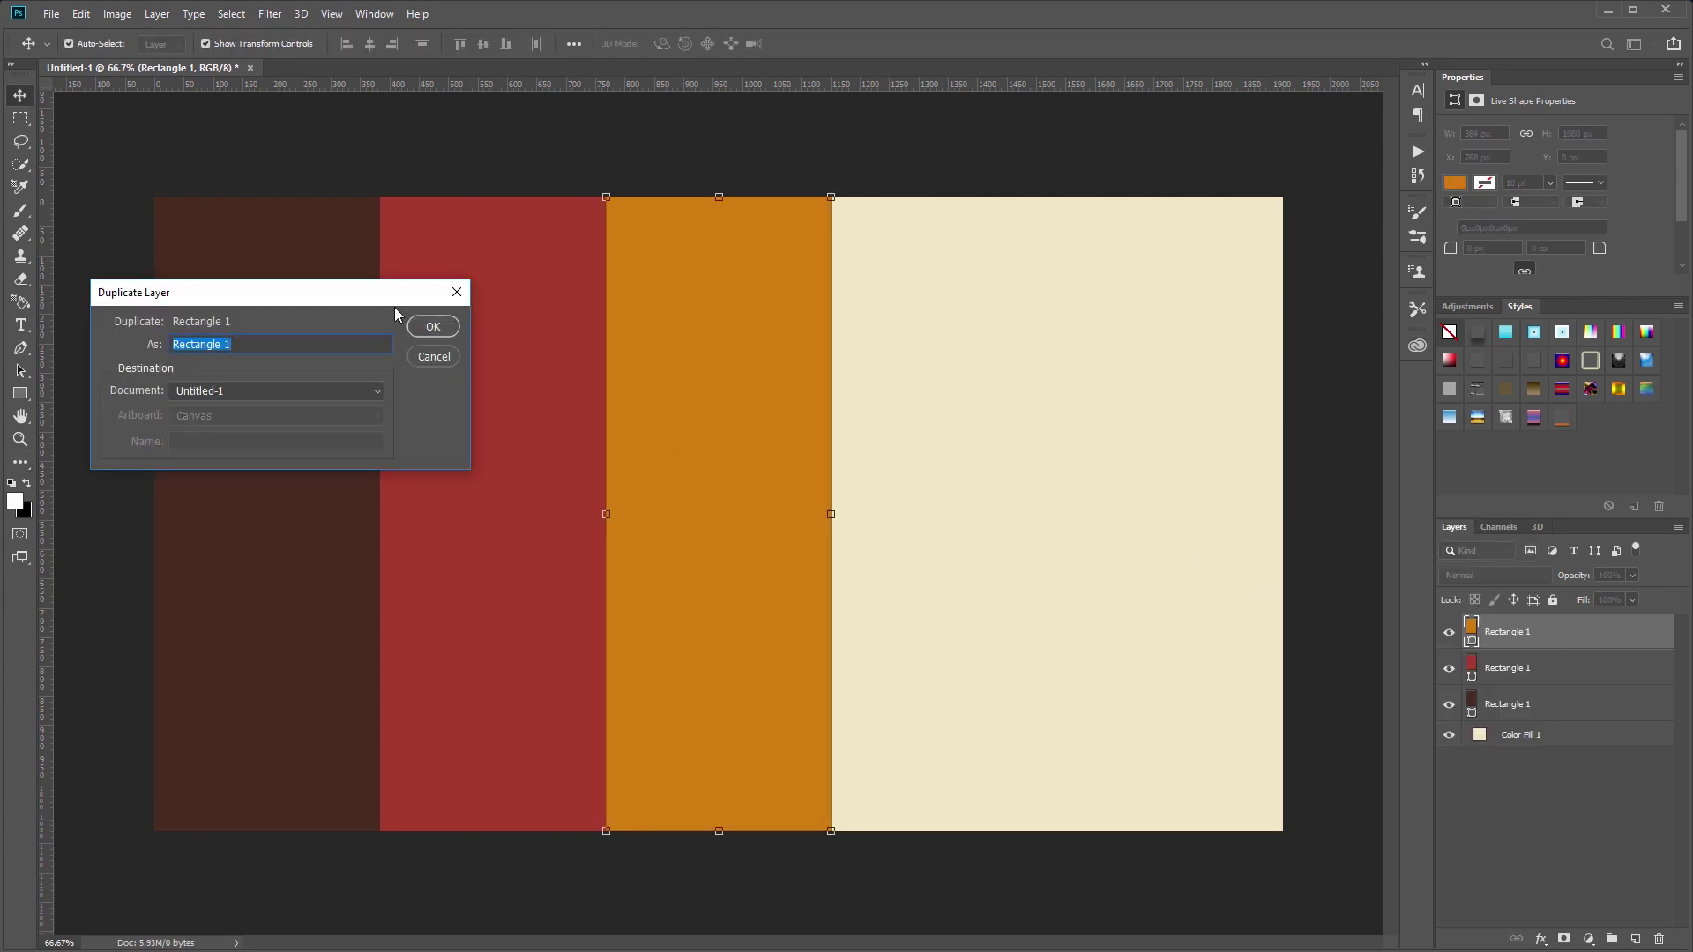
click(438, 321)
drag(885, 527, 988, 529)
double_click(1470, 631)
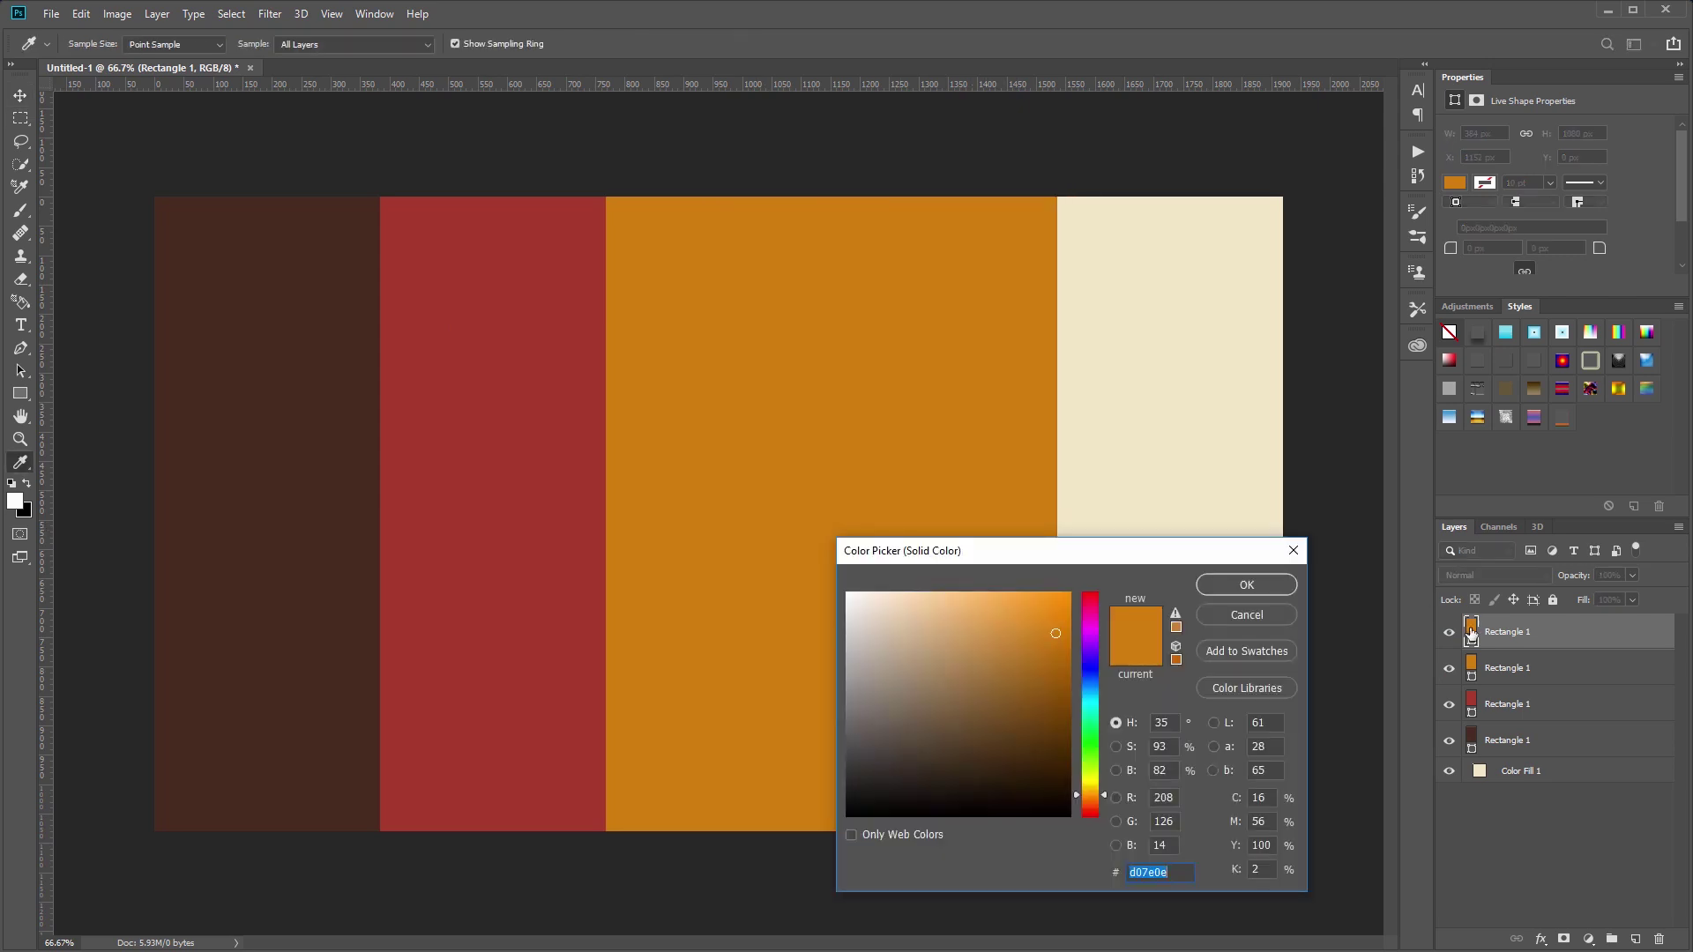
text(e9de)
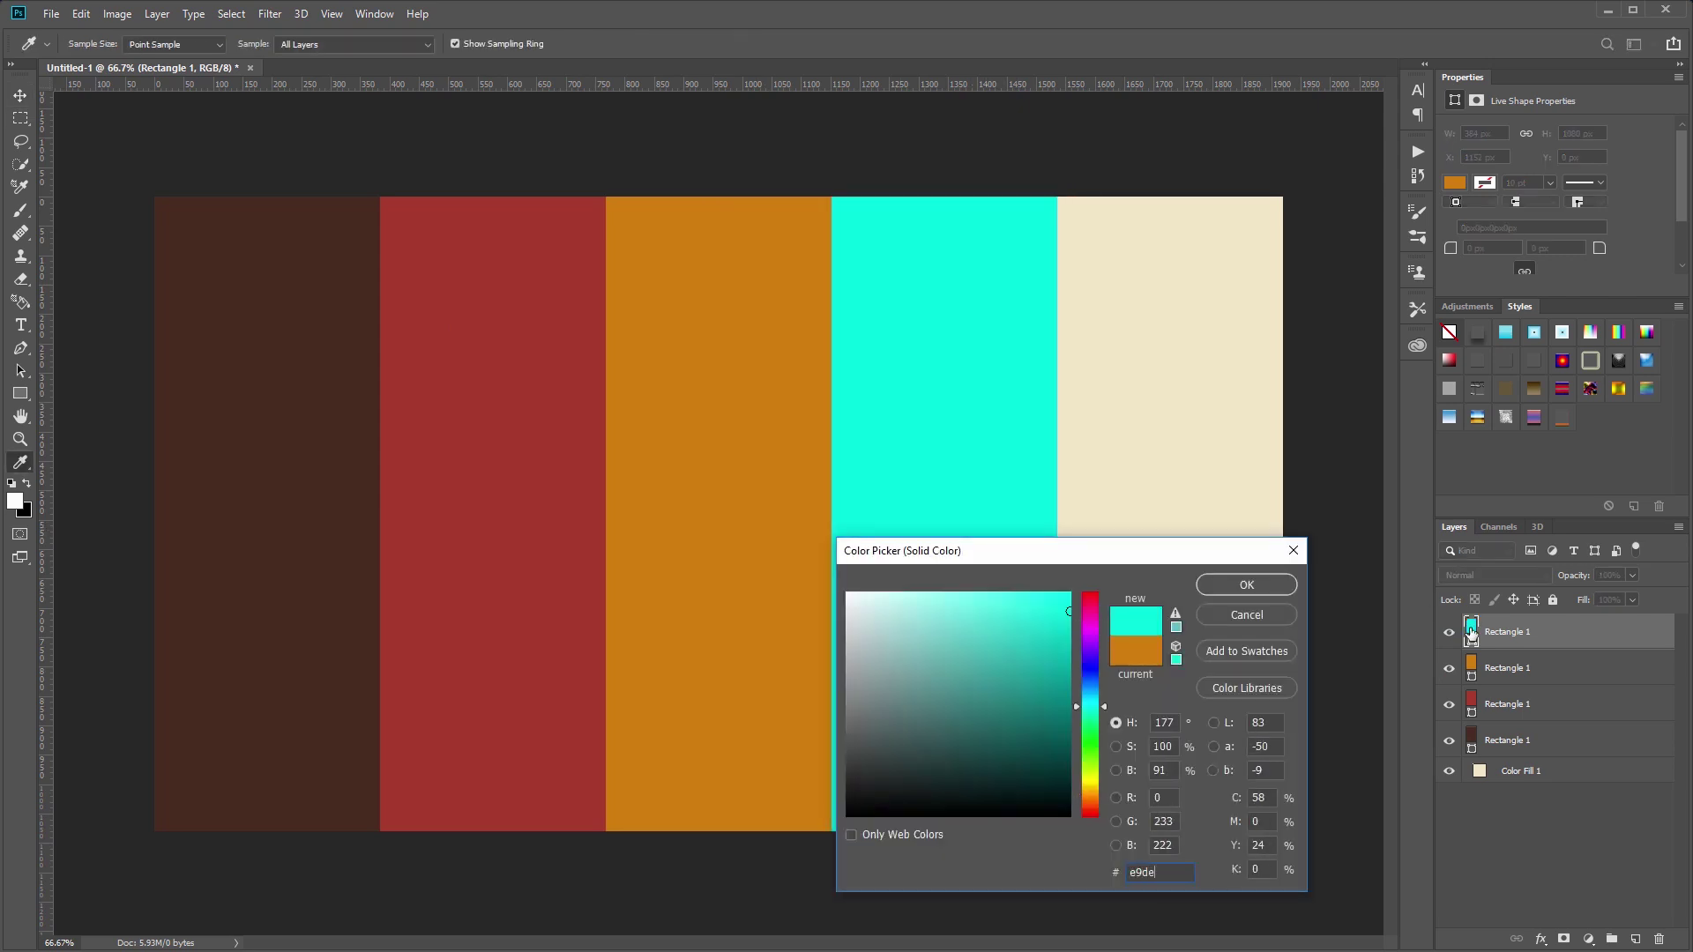
text(b0)
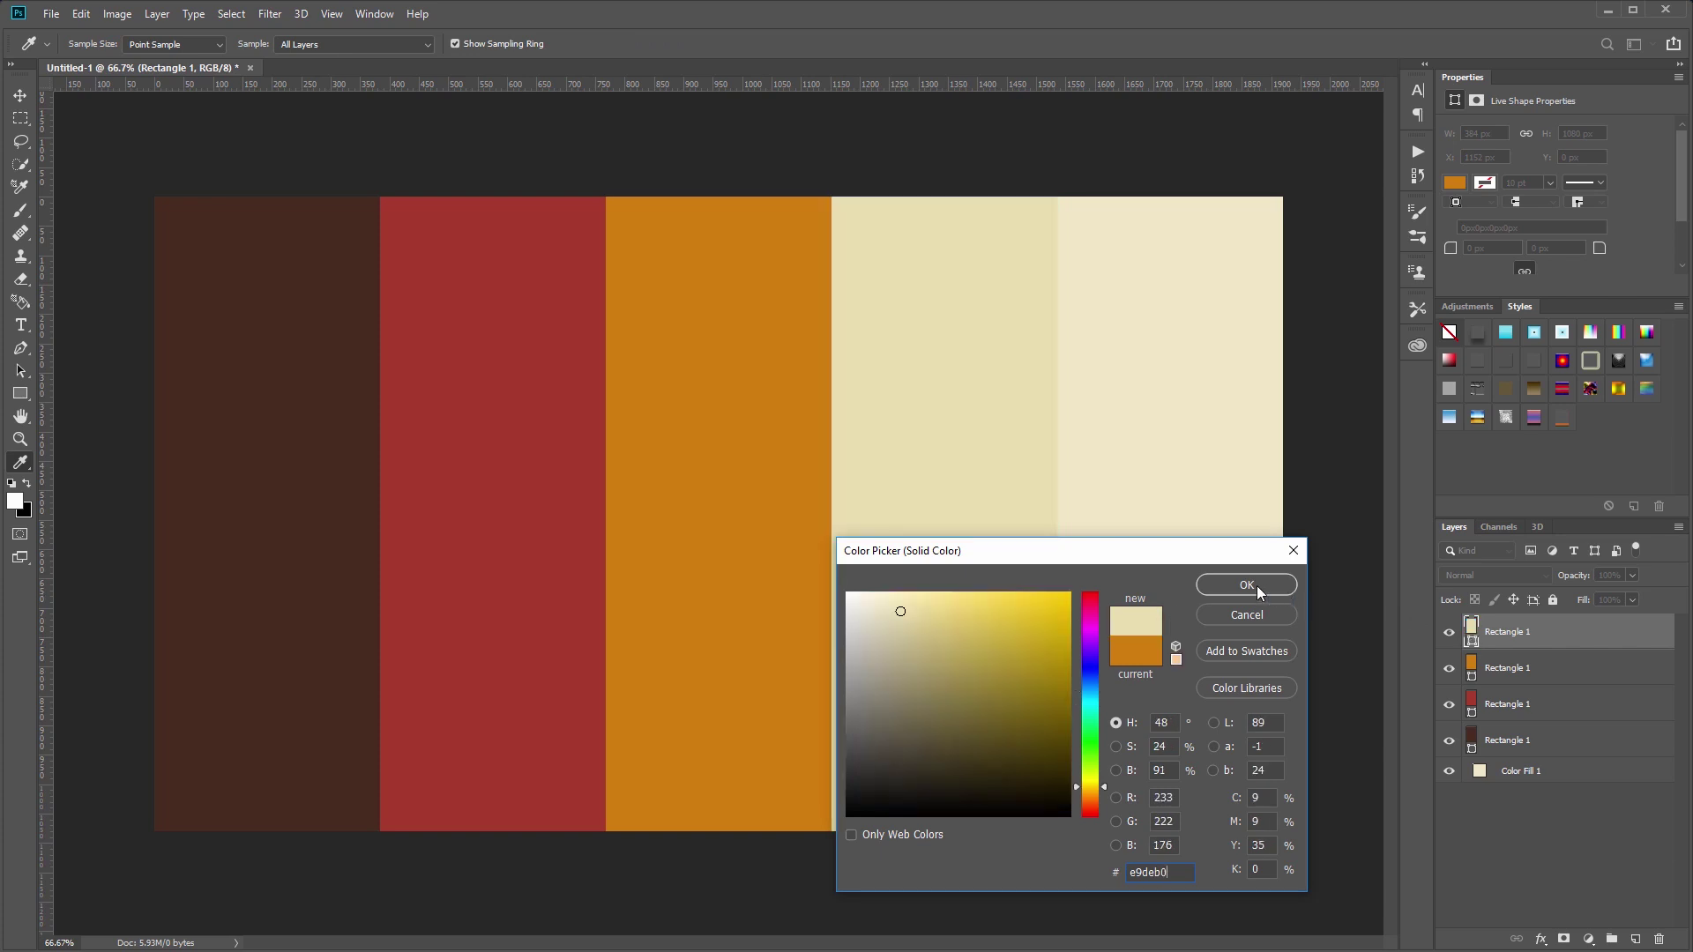
click(1246, 585)
Step: Add a final stripe at X 1536 coloured teal #2f615e, then select all five stripes
key(v)
right_click(1574, 631)
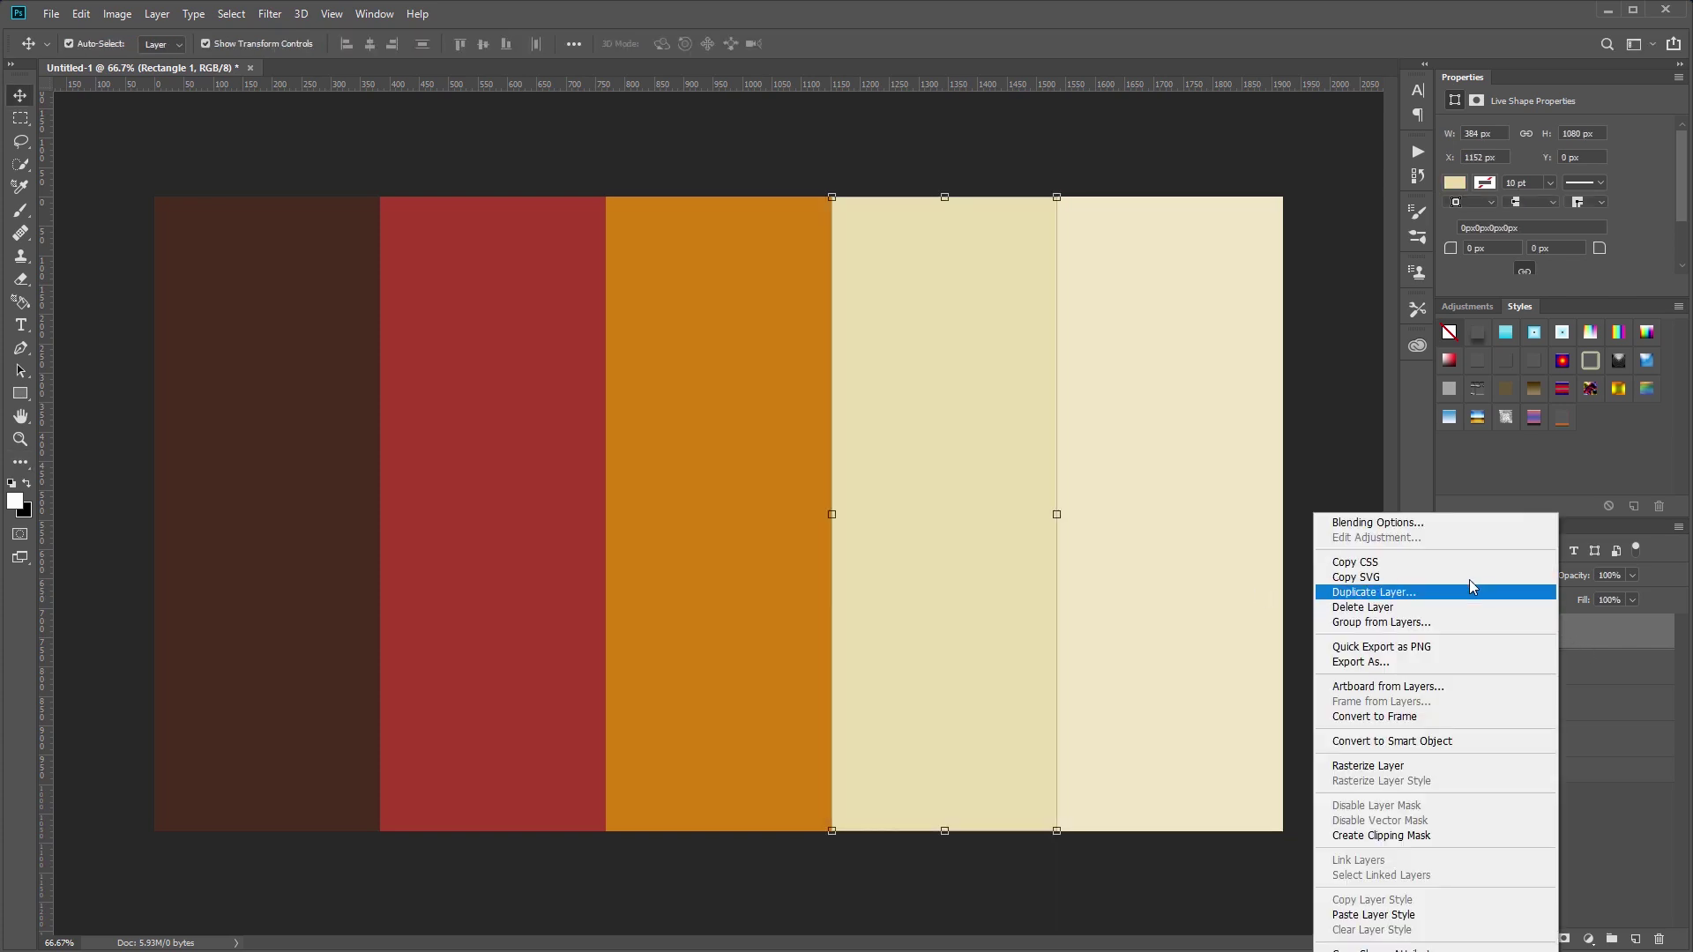
click(1375, 591)
click(429, 326)
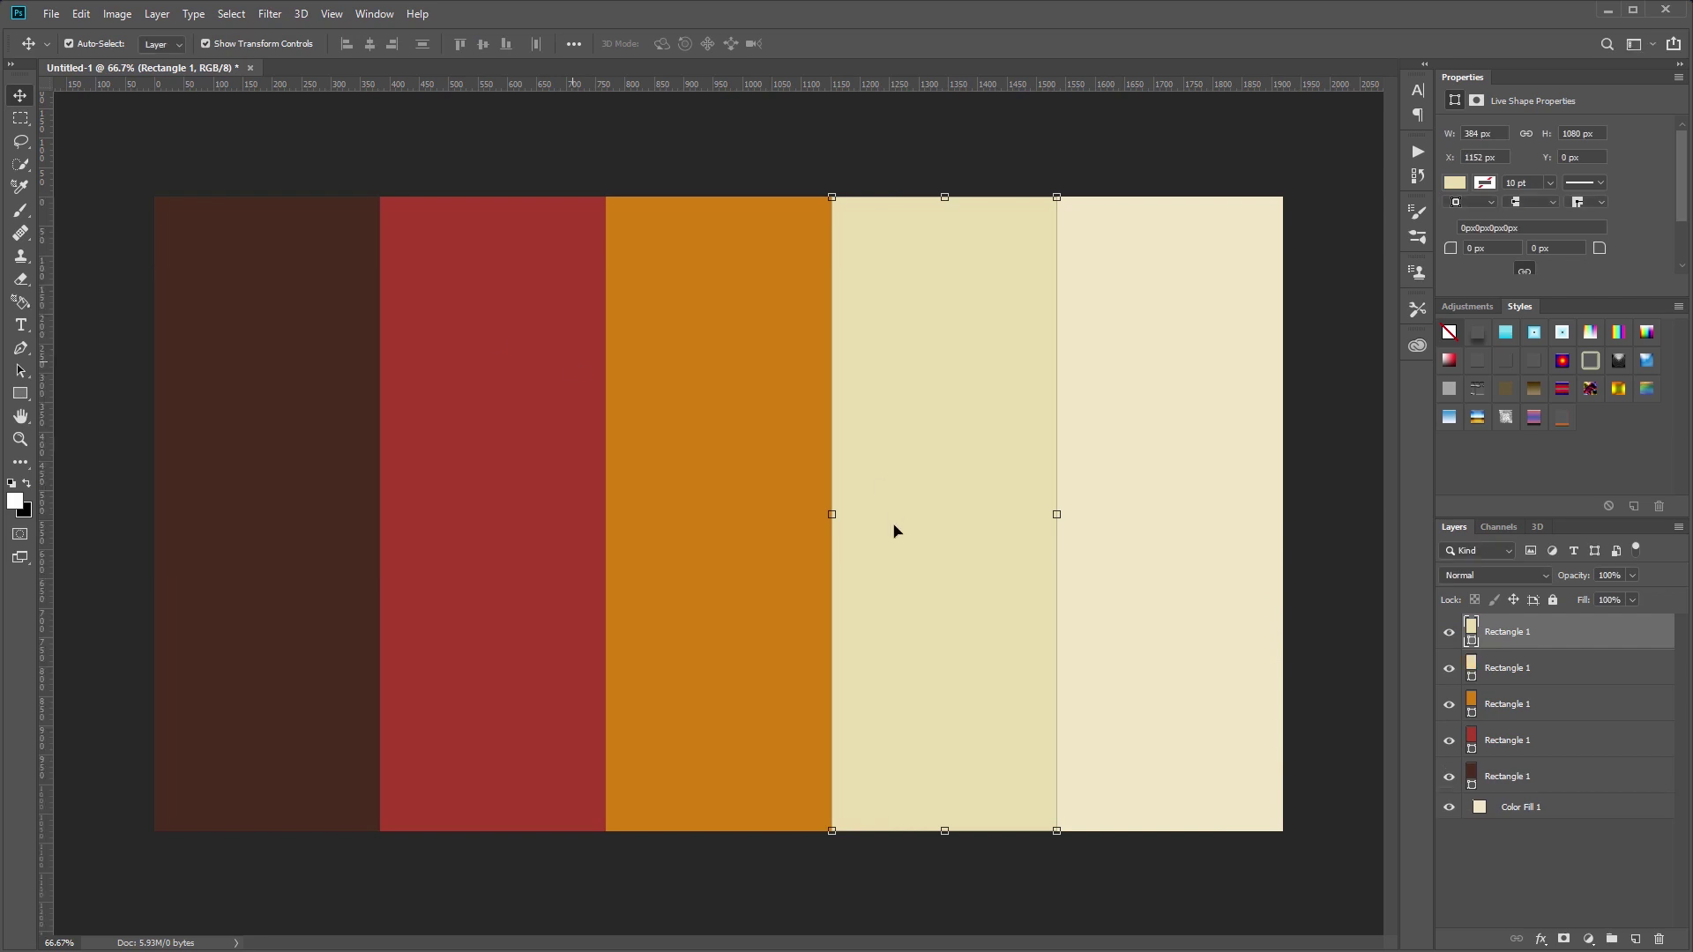
drag(893, 530, 1118, 531)
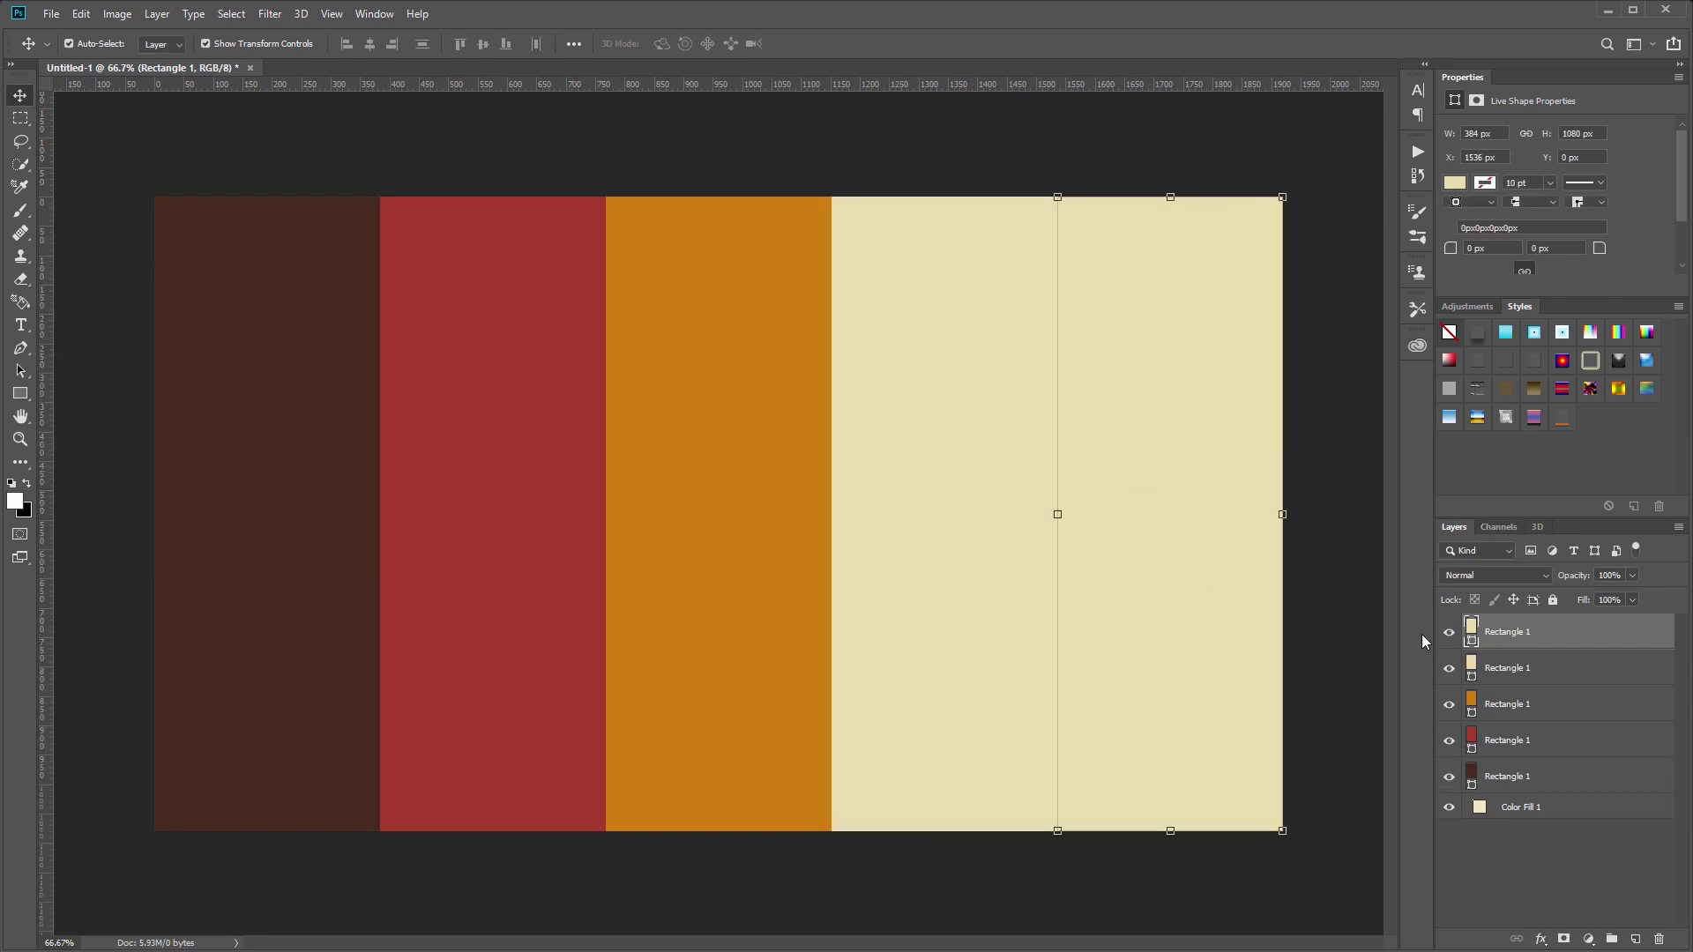
double_click(1473, 627)
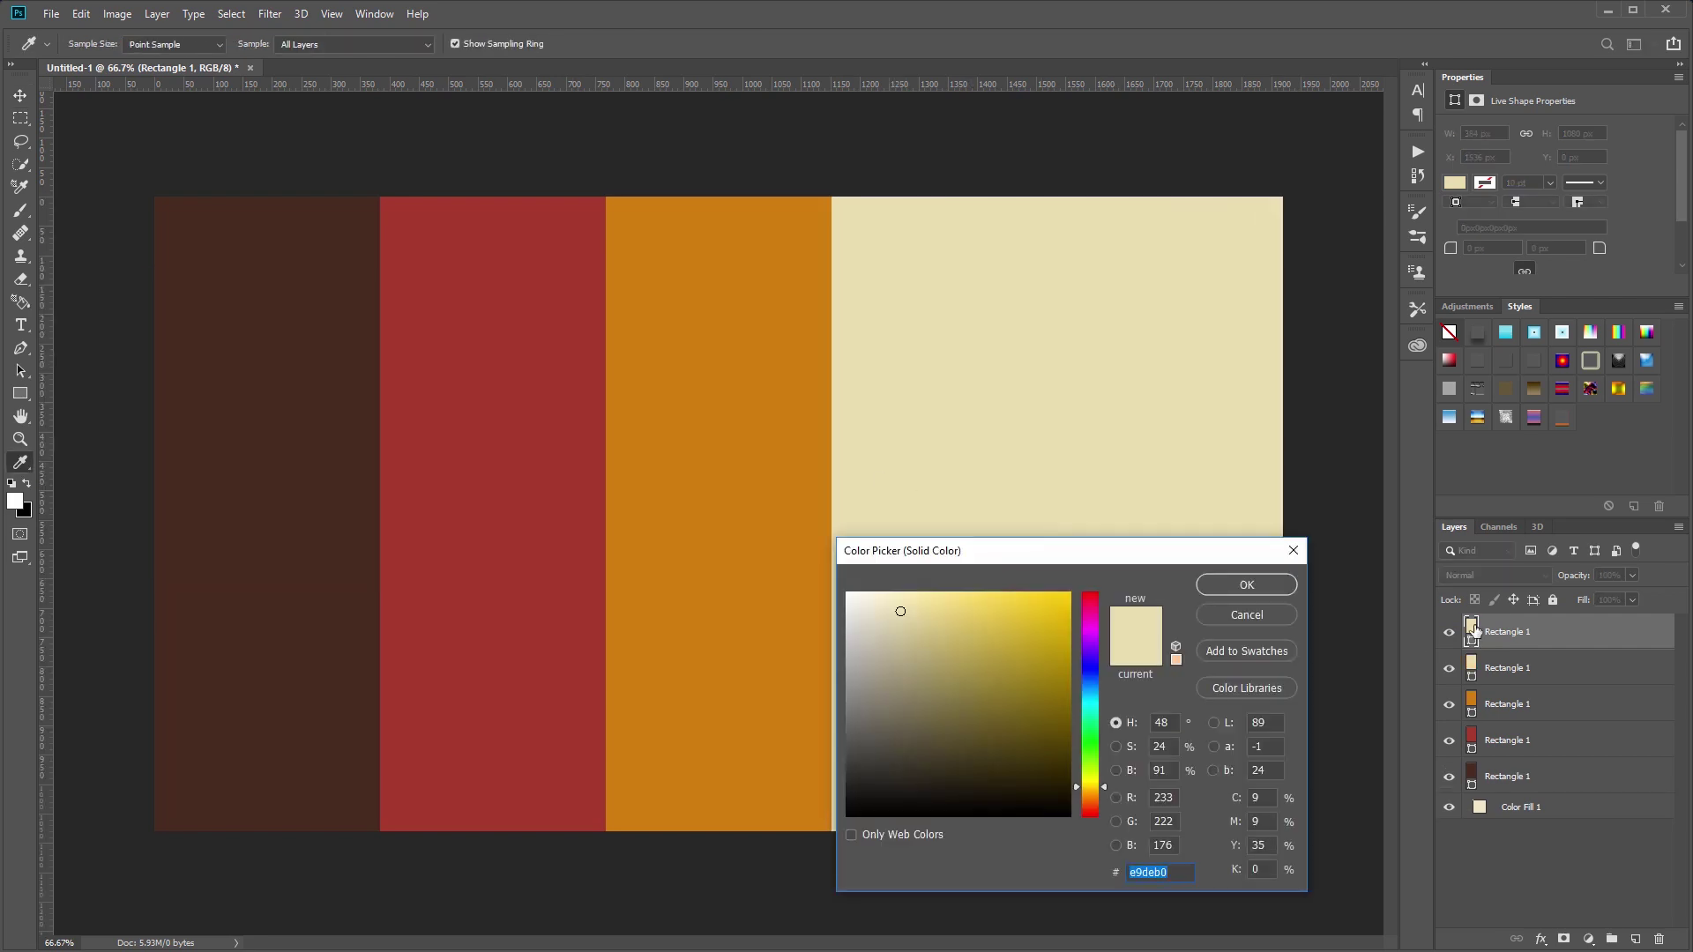
text(2f)
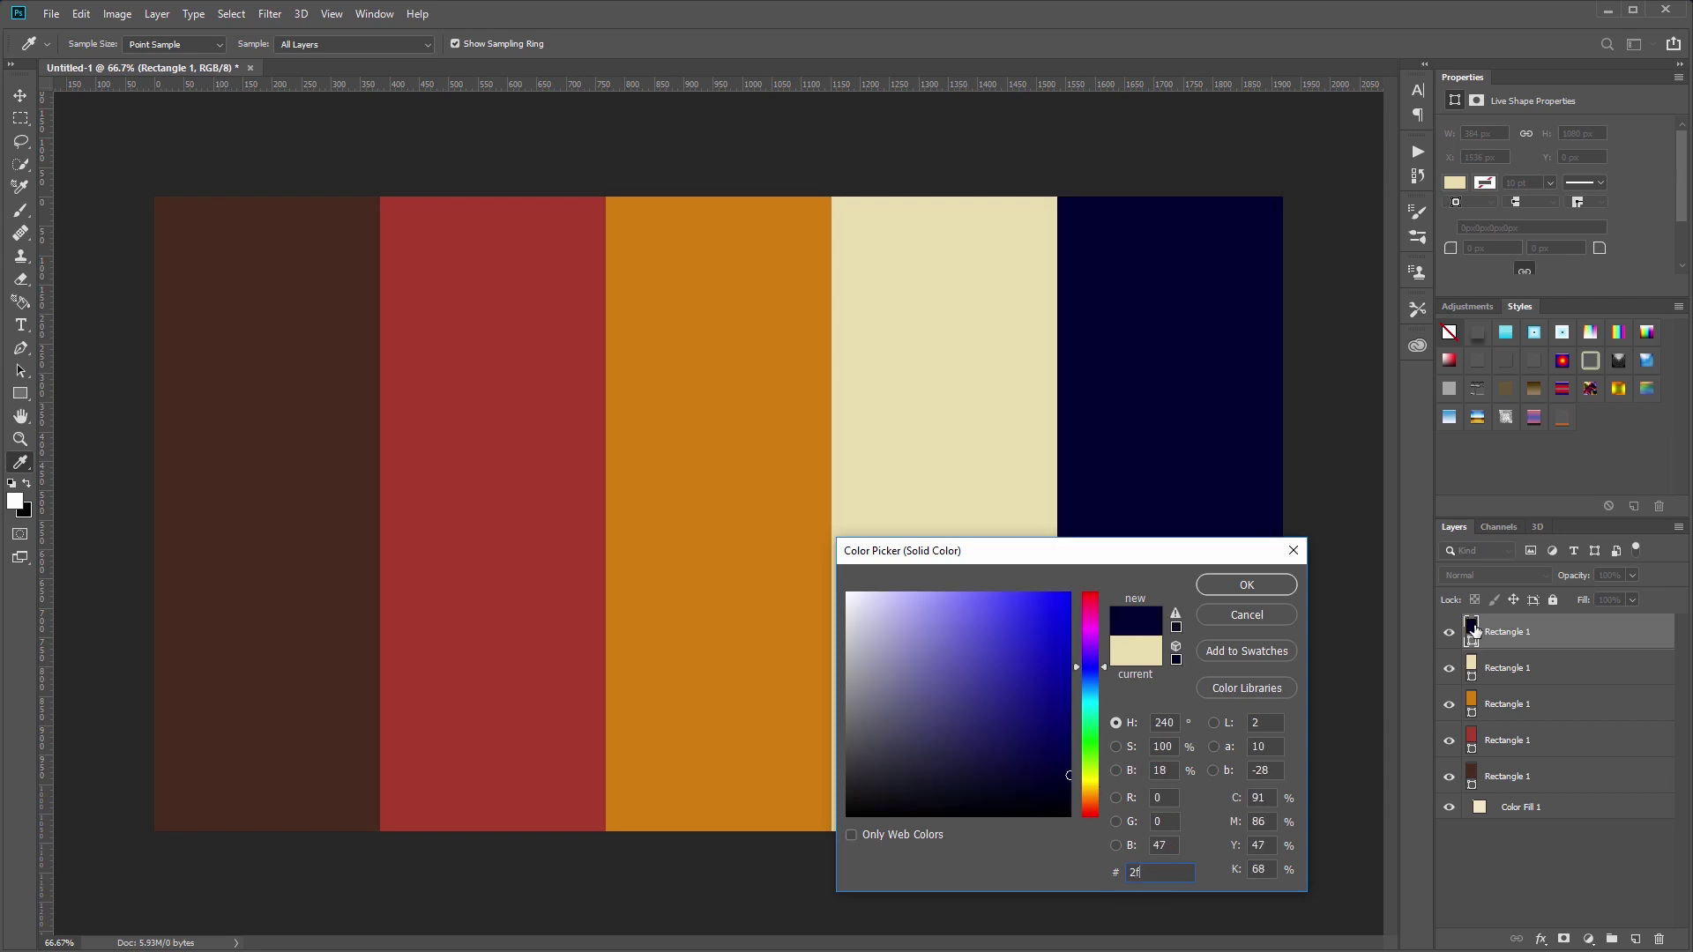
text(615e)
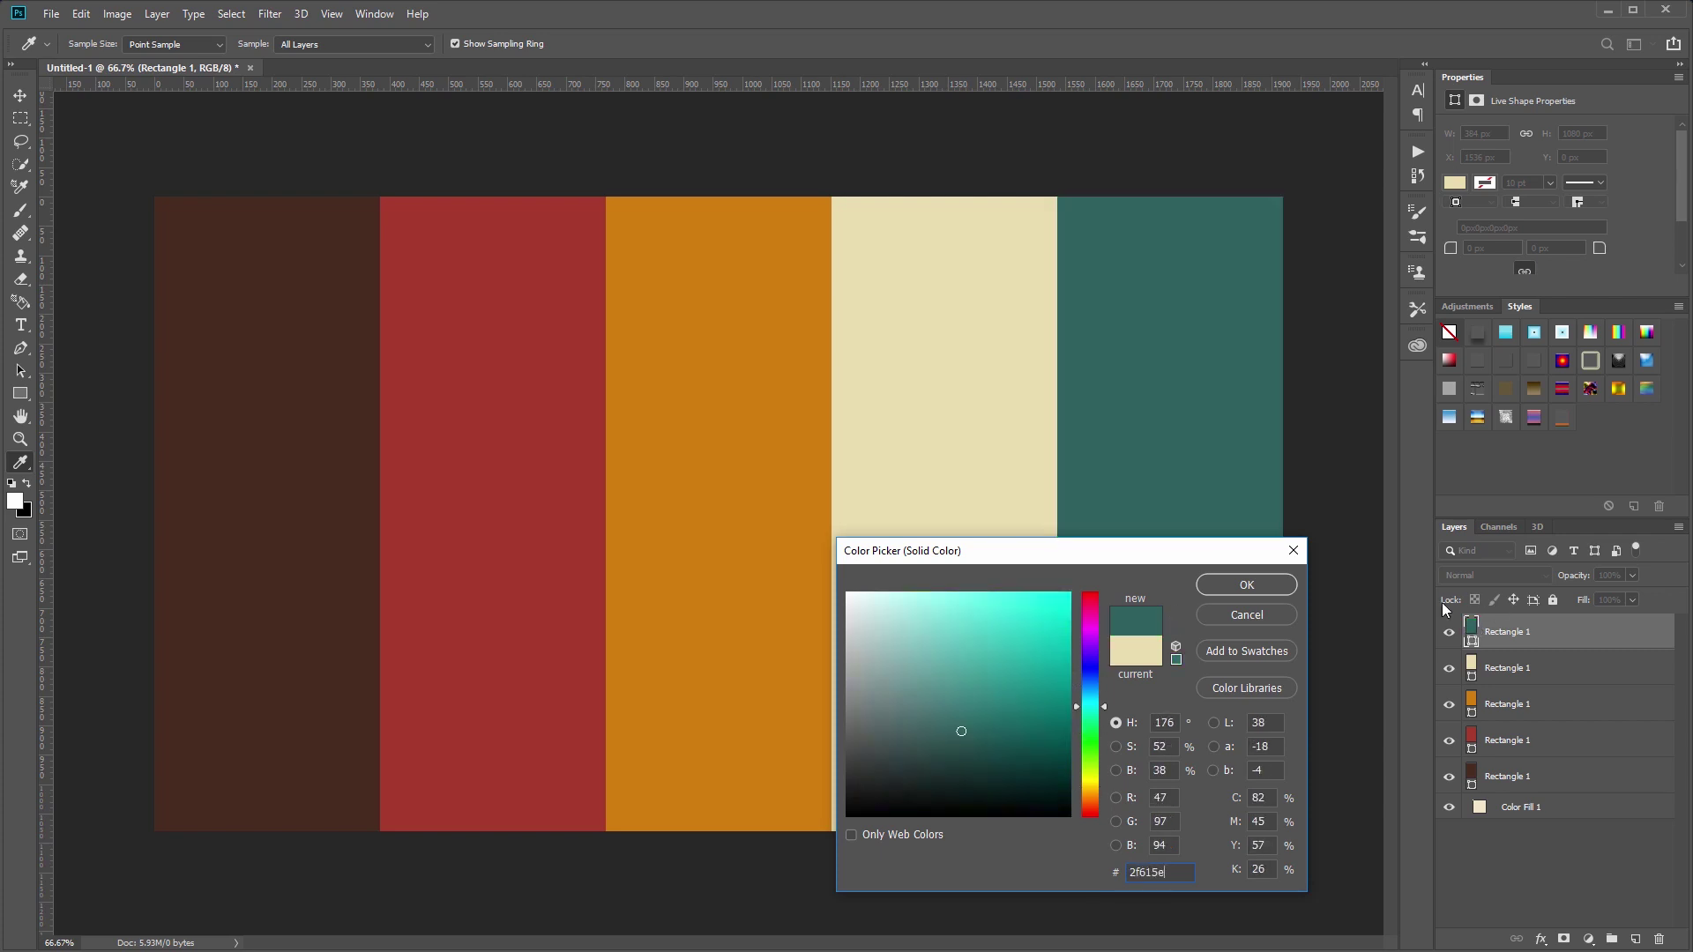
click(1245, 587)
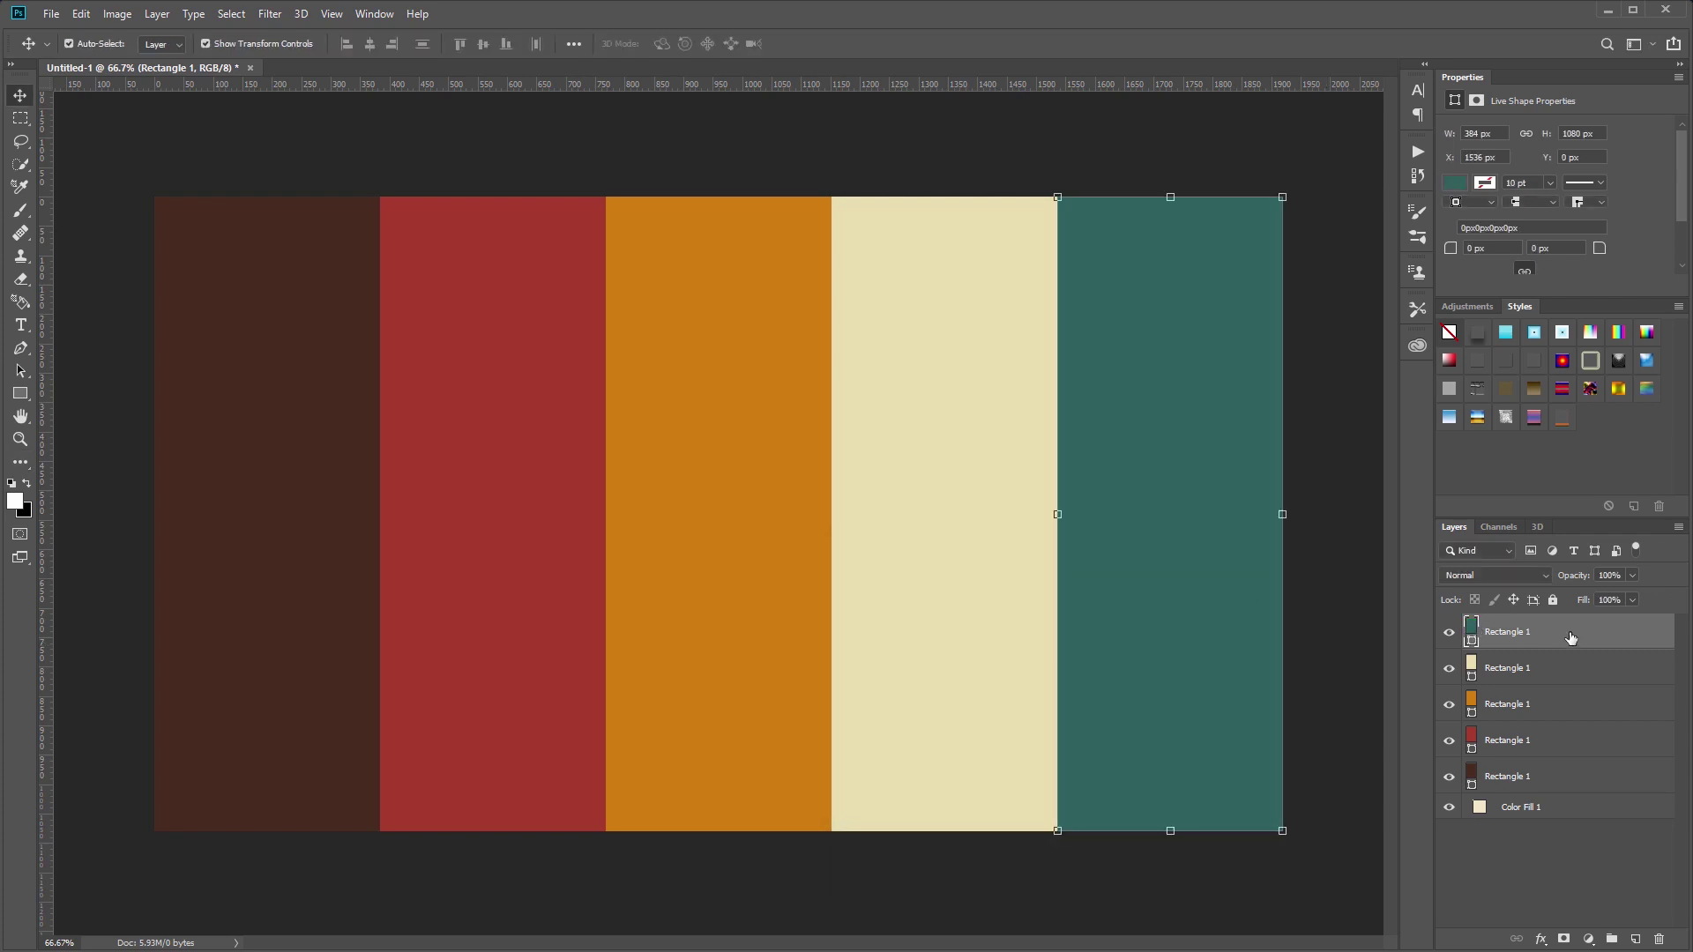
shift+click(1579, 780)
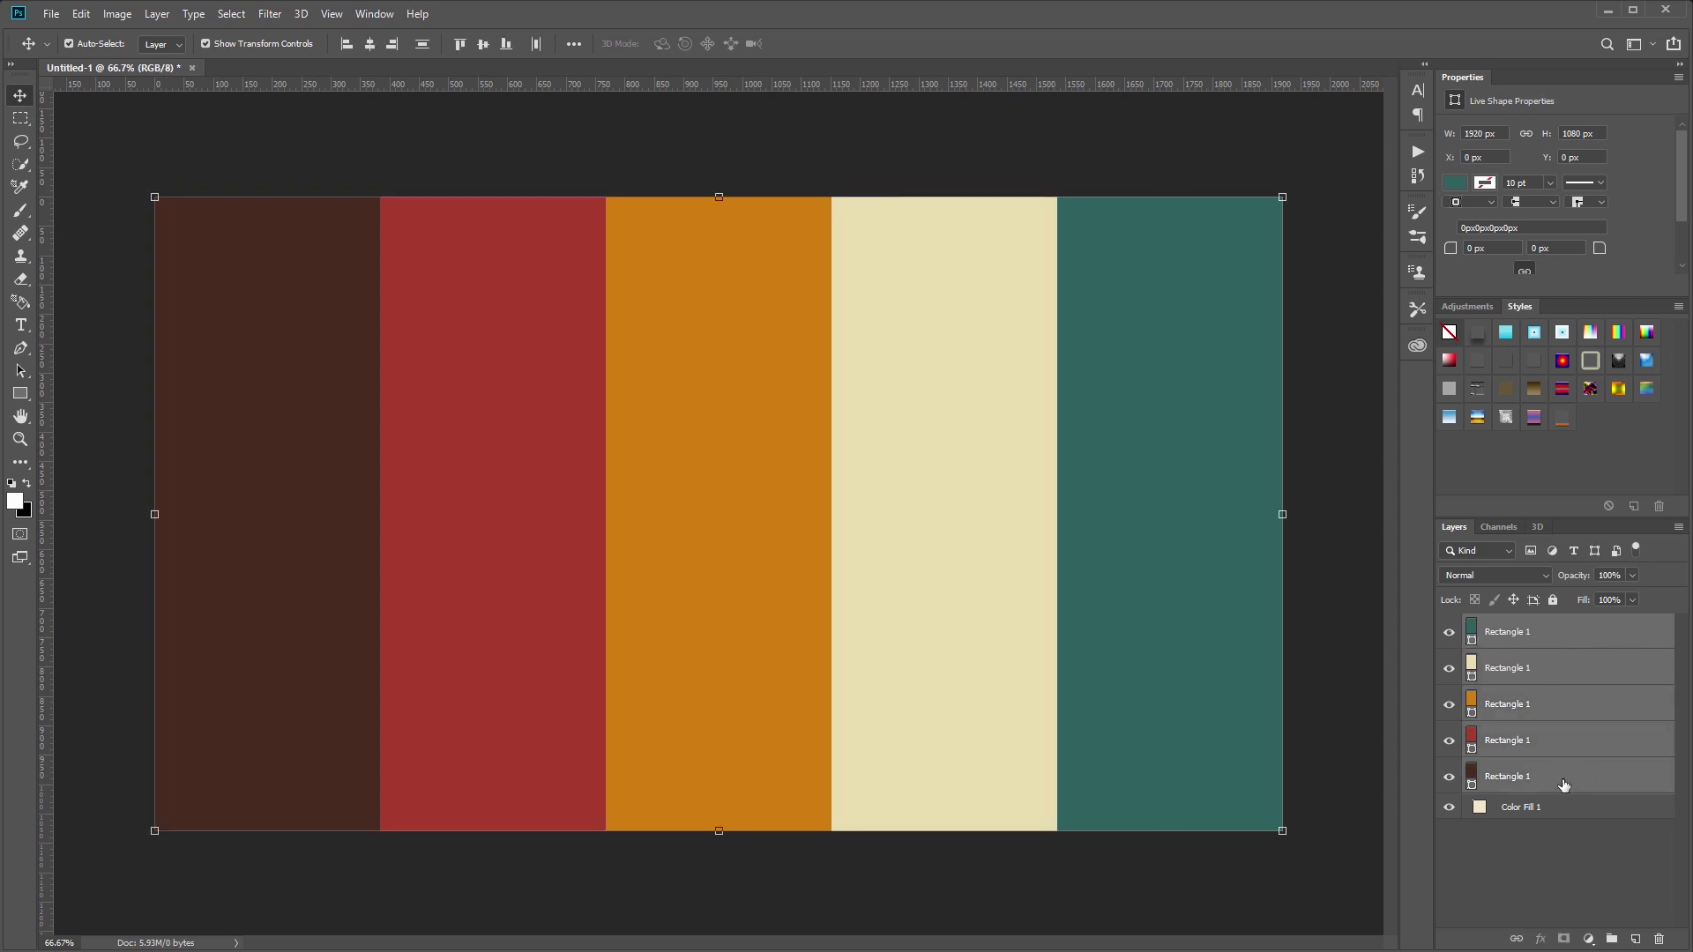
Step: Group the five stripe layers, name the group 'Border', and add a vector mask
click(1612, 940)
double_click(1515, 626)
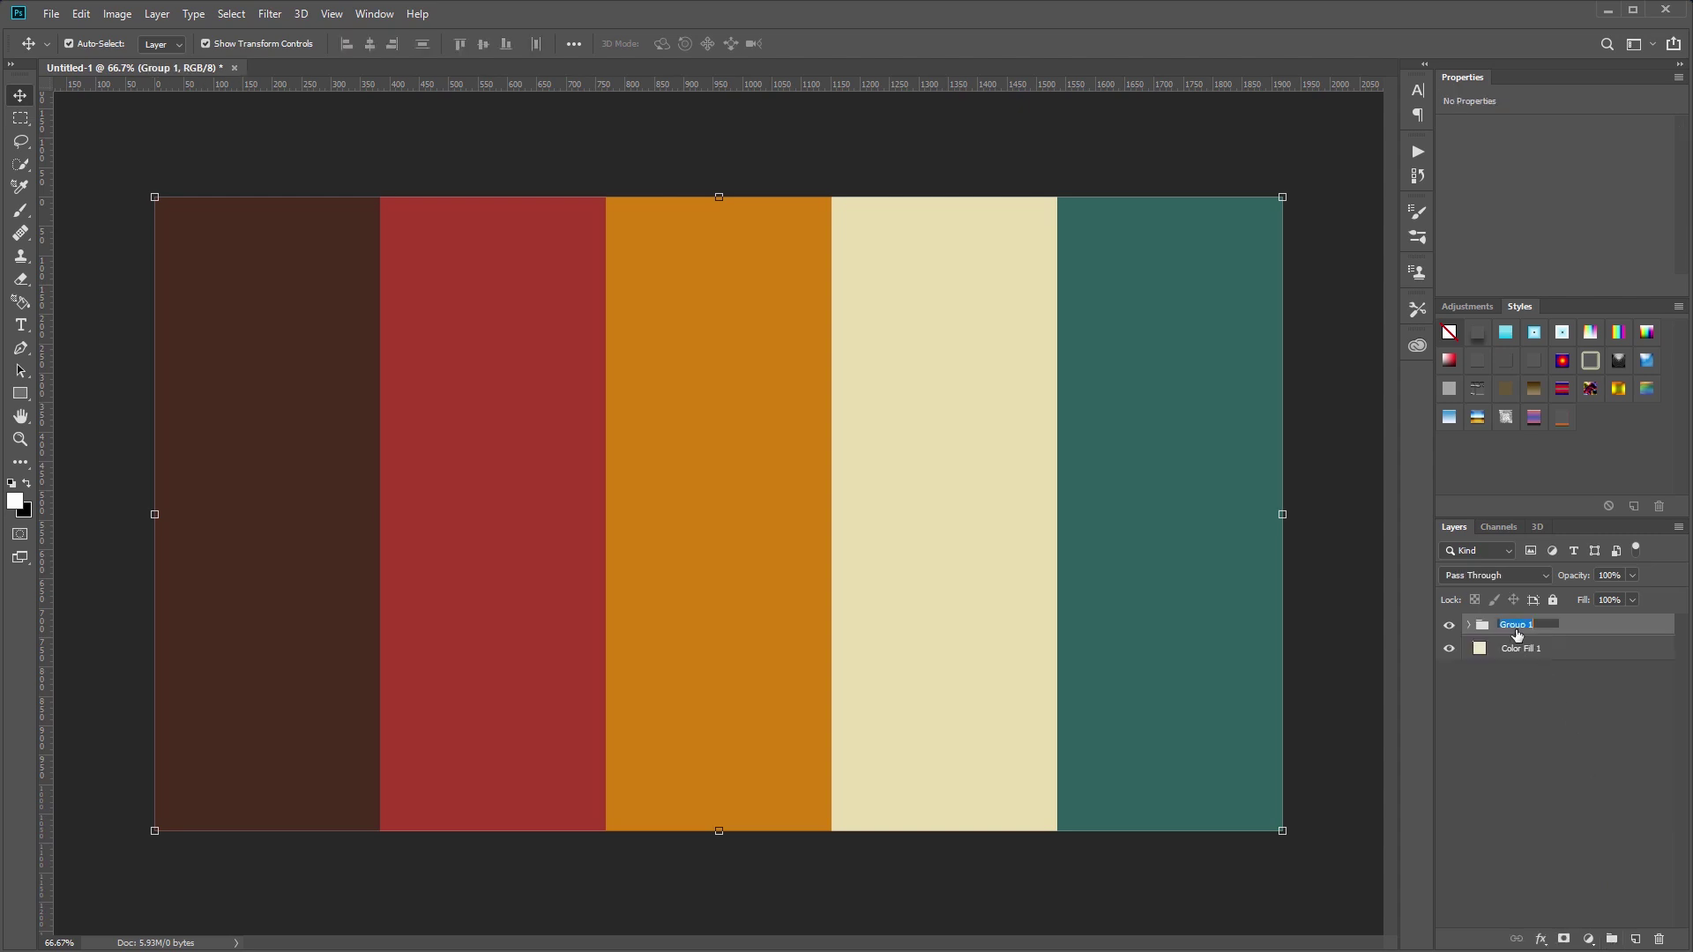
text(Border)
key(Return)
key(ctrl)
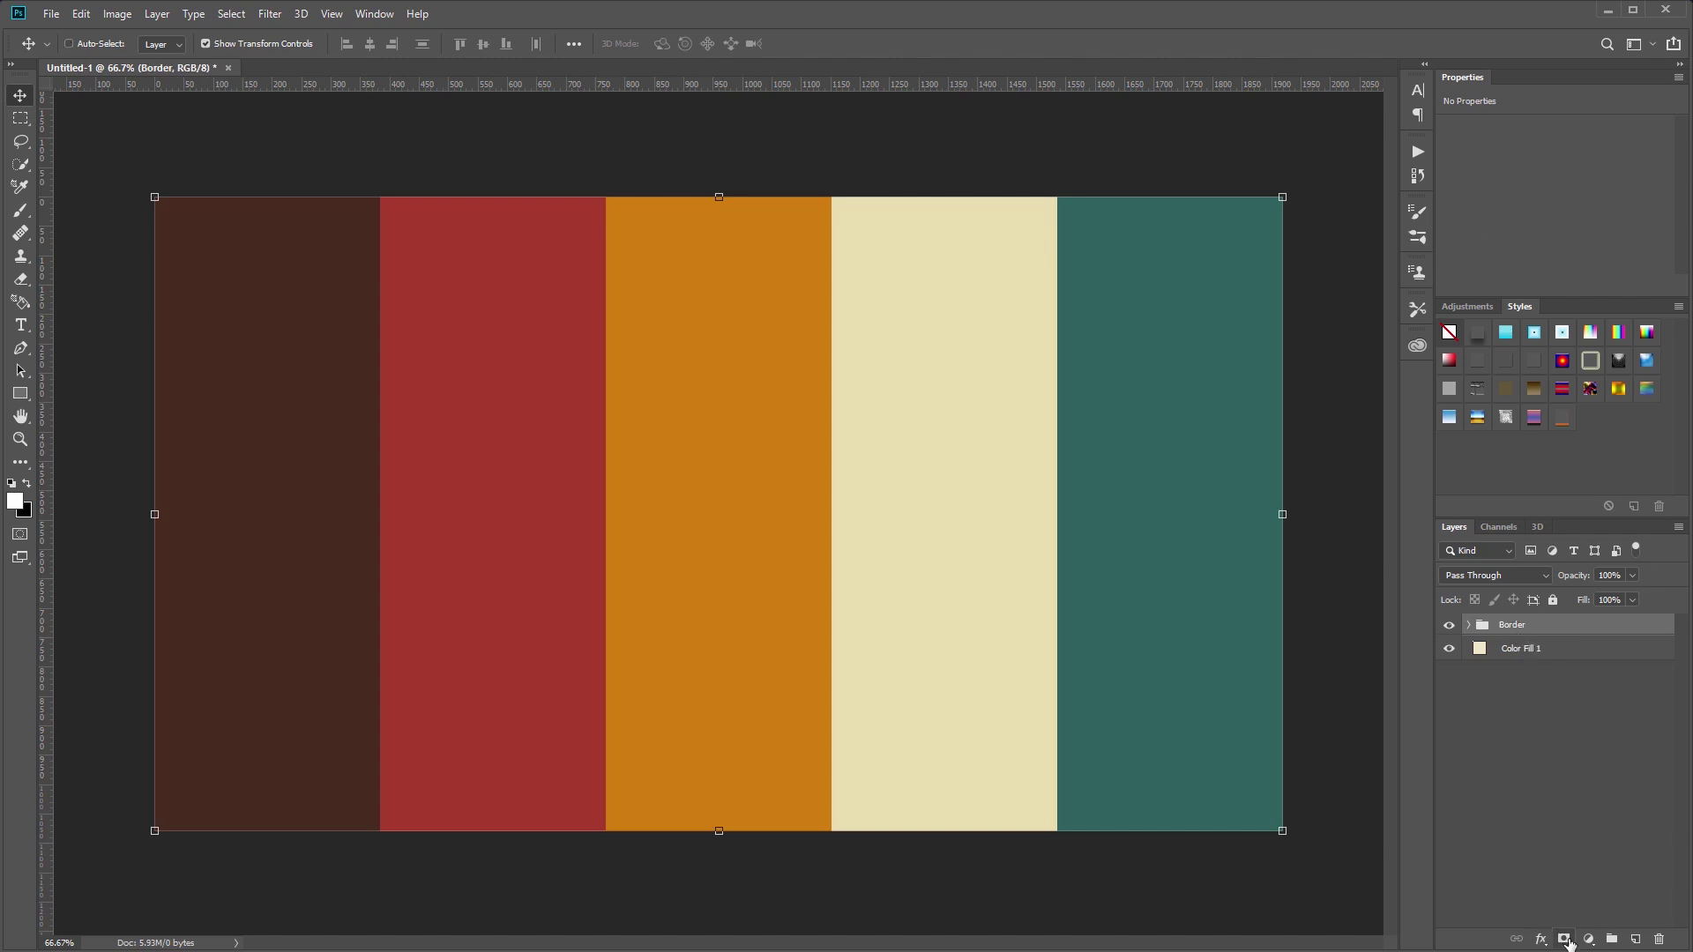
ctrl+click(1565, 940)
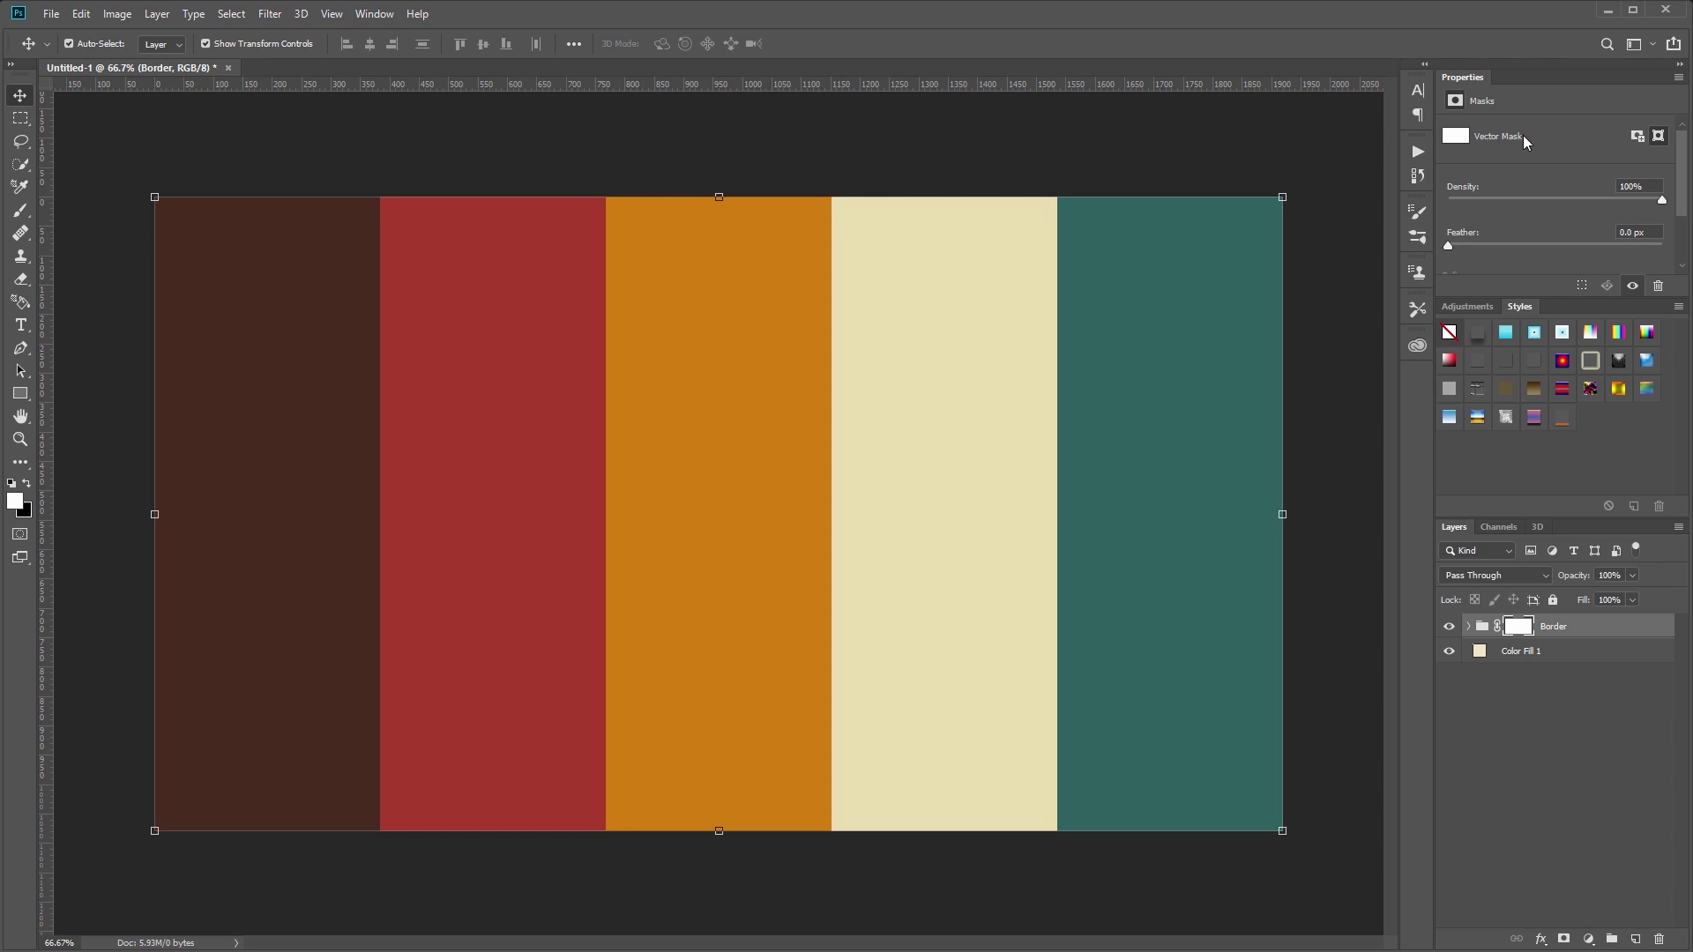
click(20, 393)
click(694, 460)
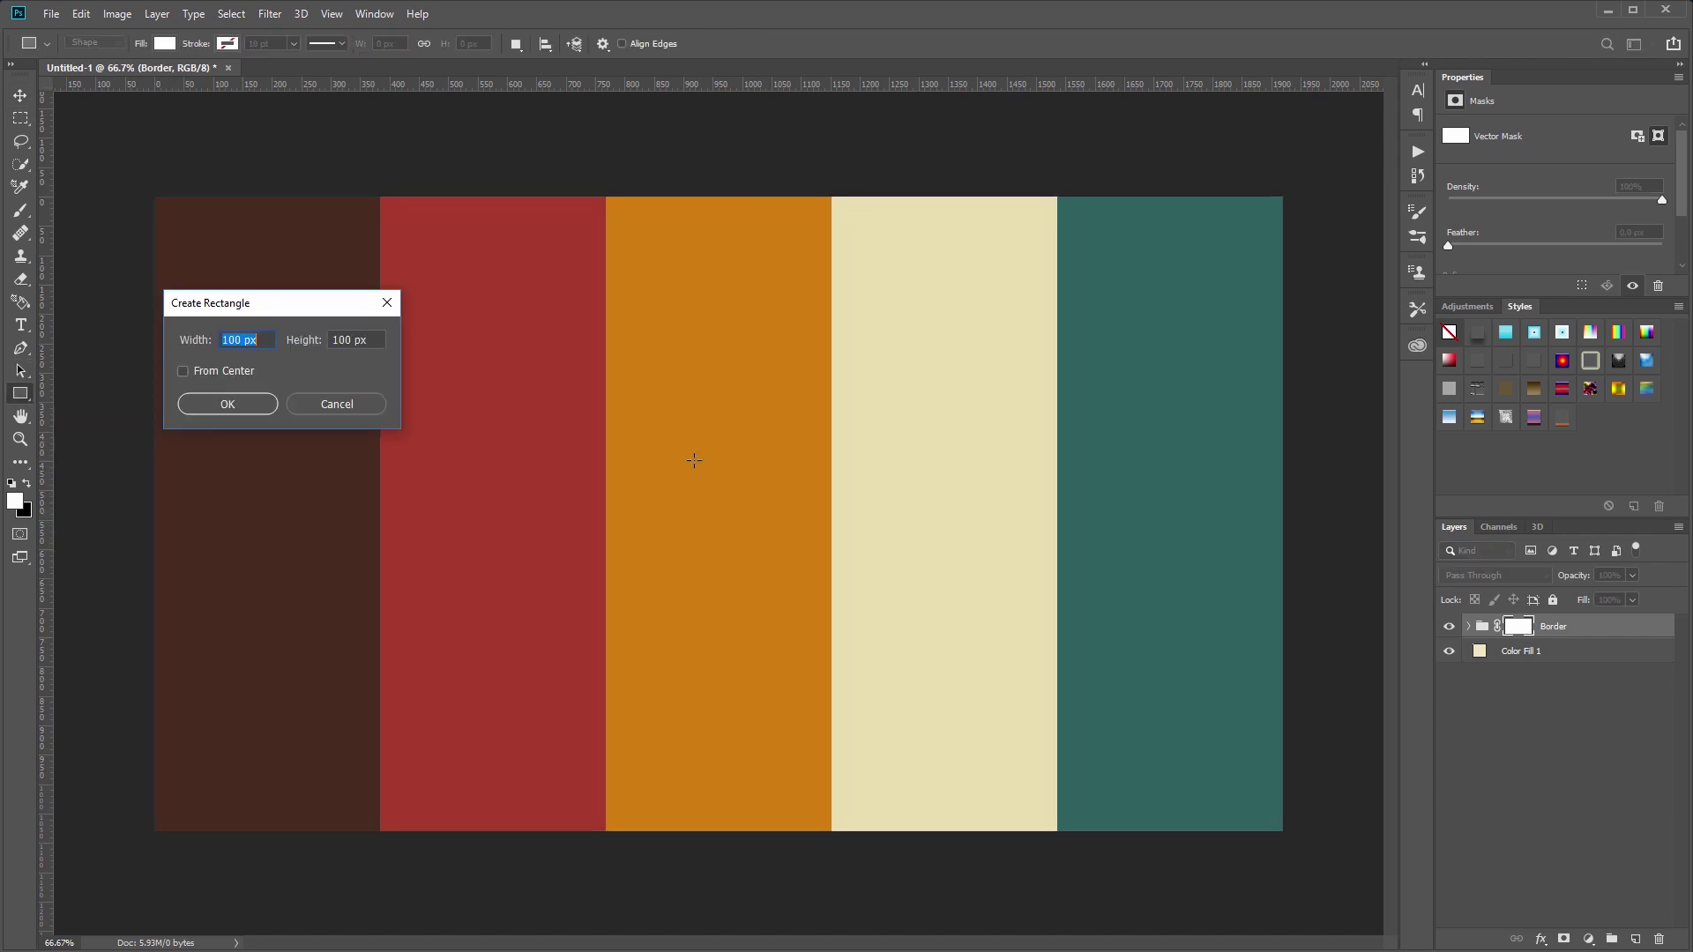
text(1920)
key(Tab)
text(1080)
click(249, 411)
key(v)
drag(771, 507, 239, 241)
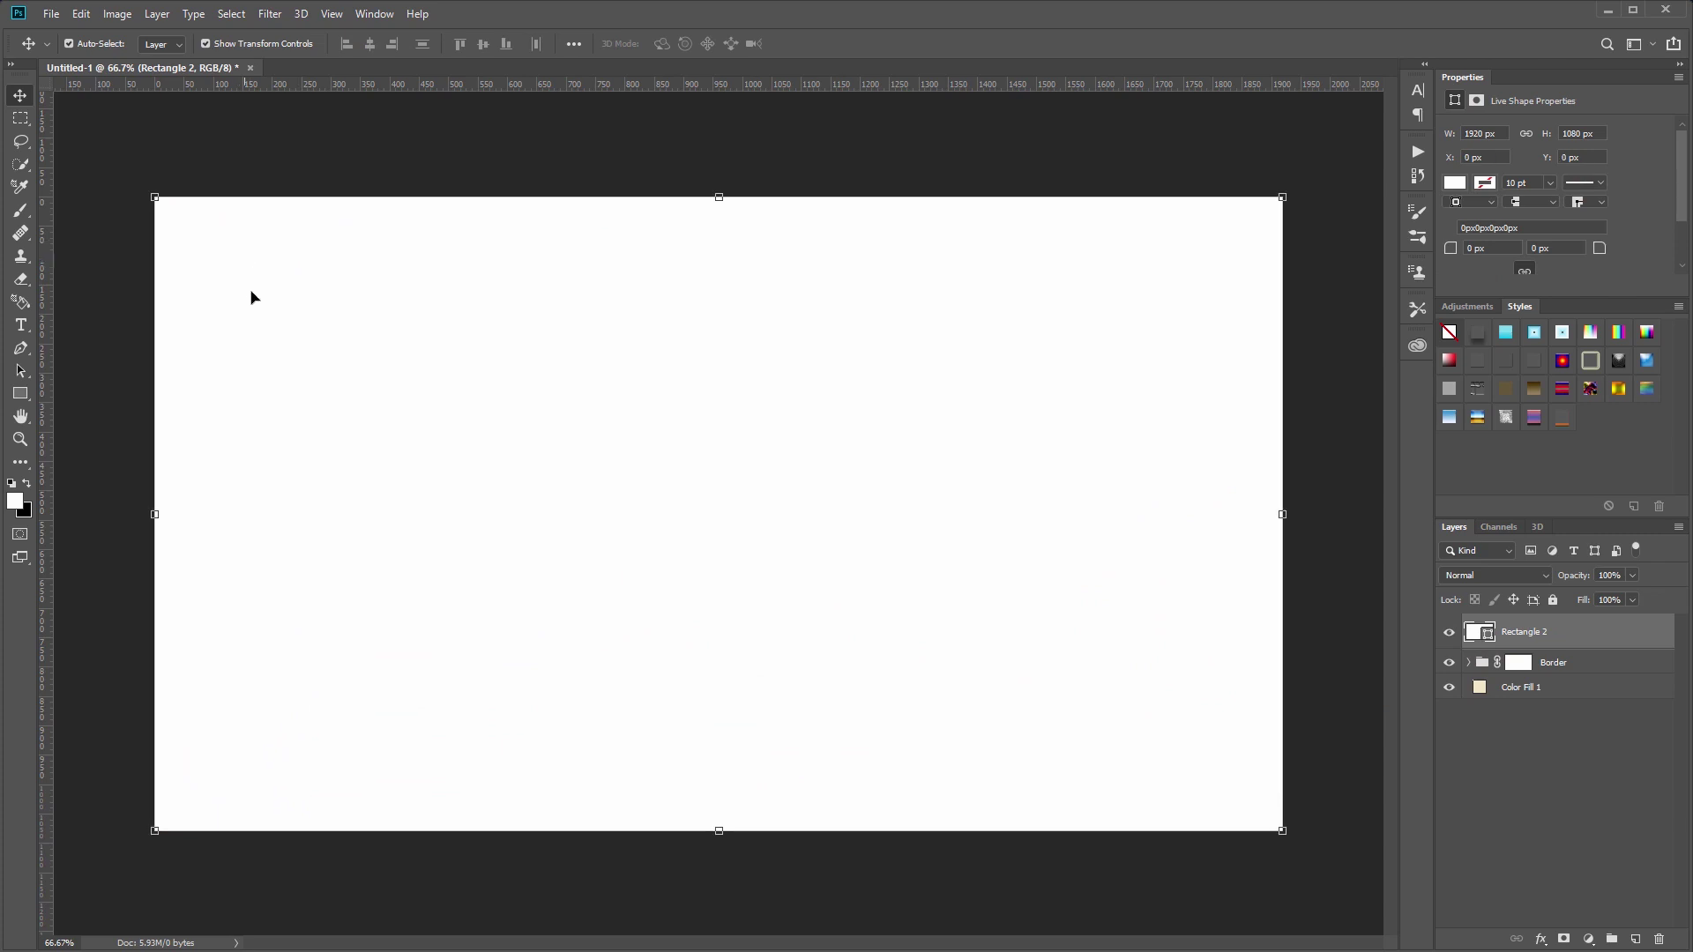
click(20, 372)
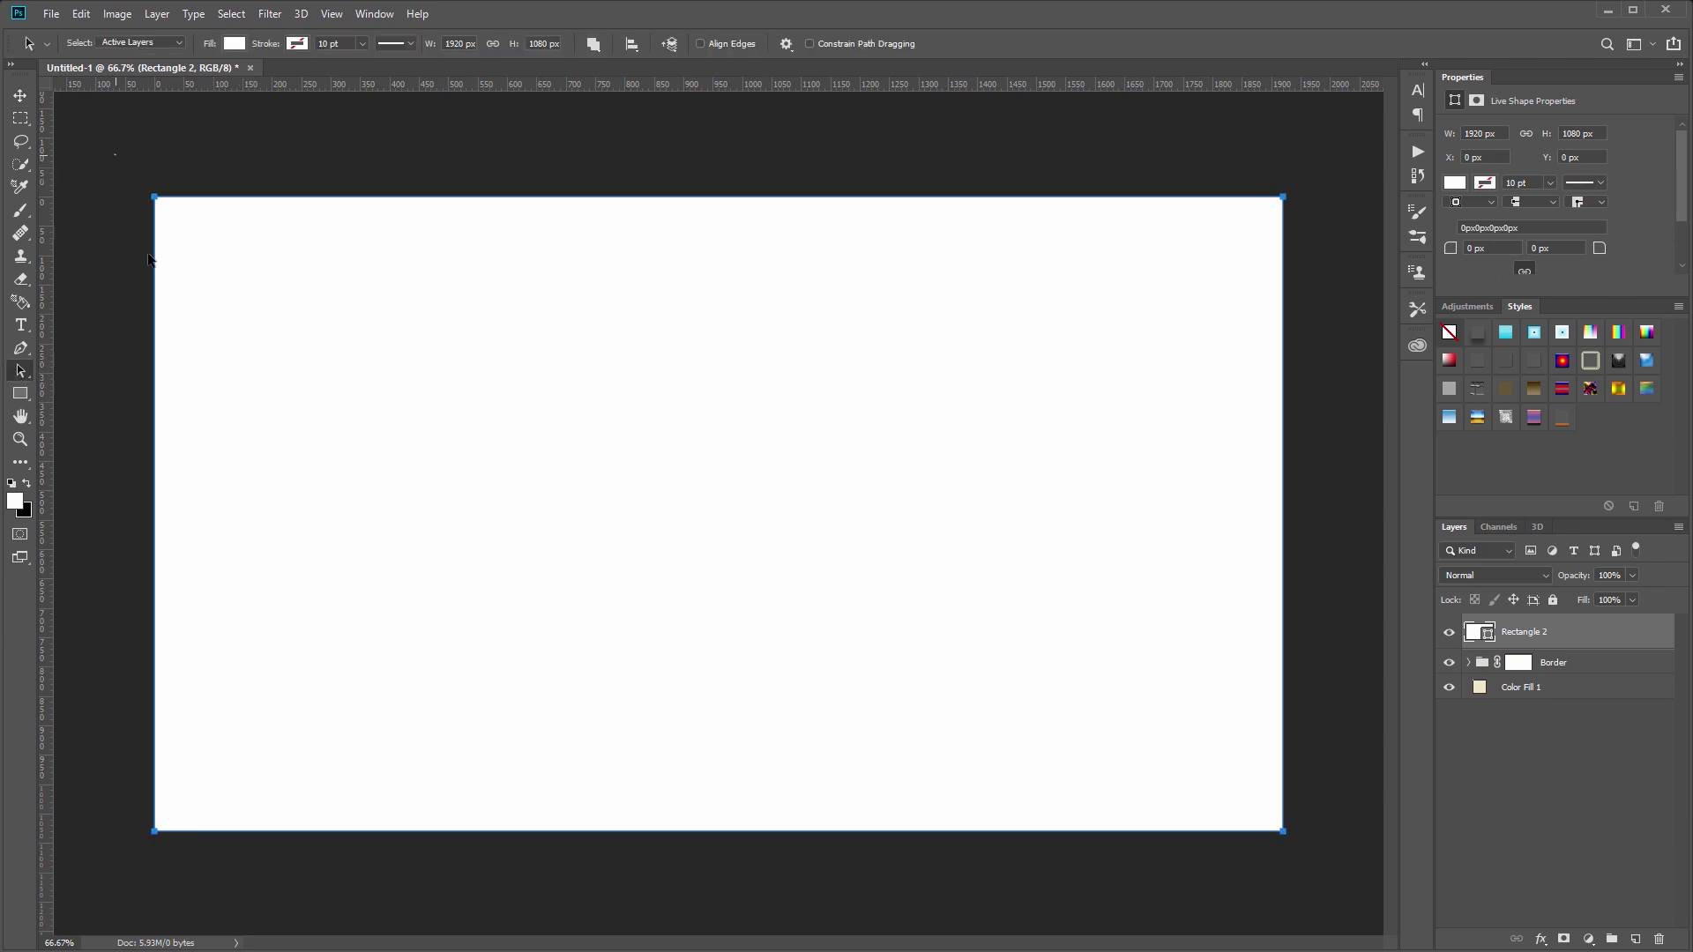
drag(113, 153, 1322, 875)
key(Delete)
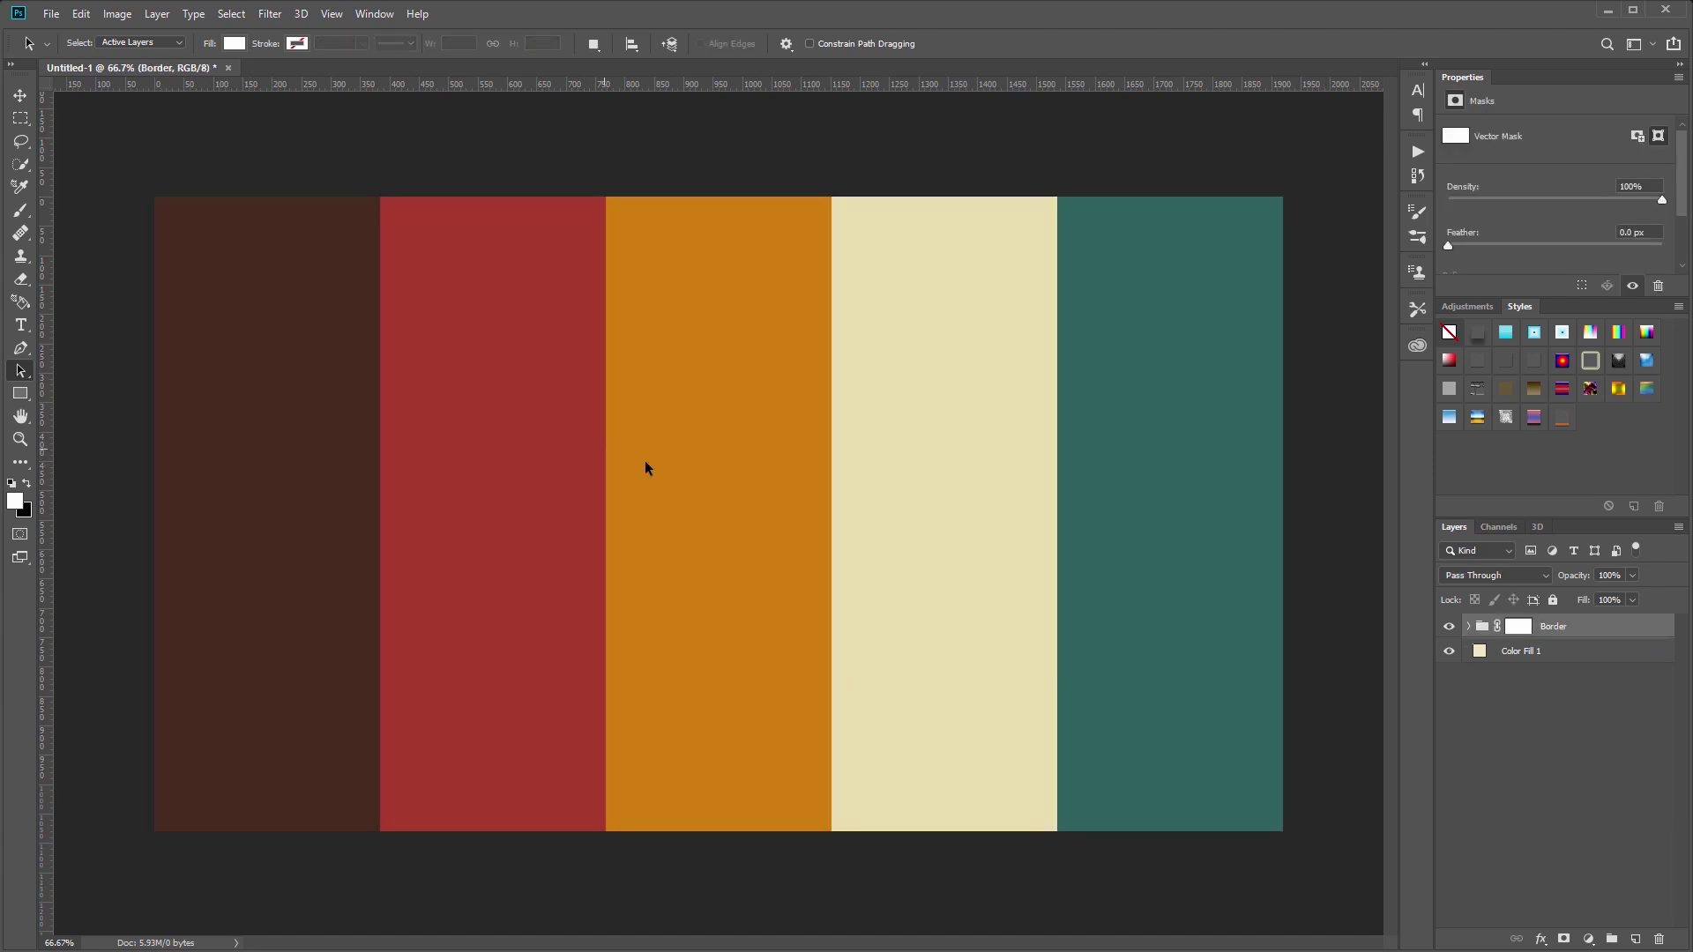
Step: Resize the Border mask's rectangle path to W 1890 × H 1050 px
click(1520, 633)
click(1520, 633)
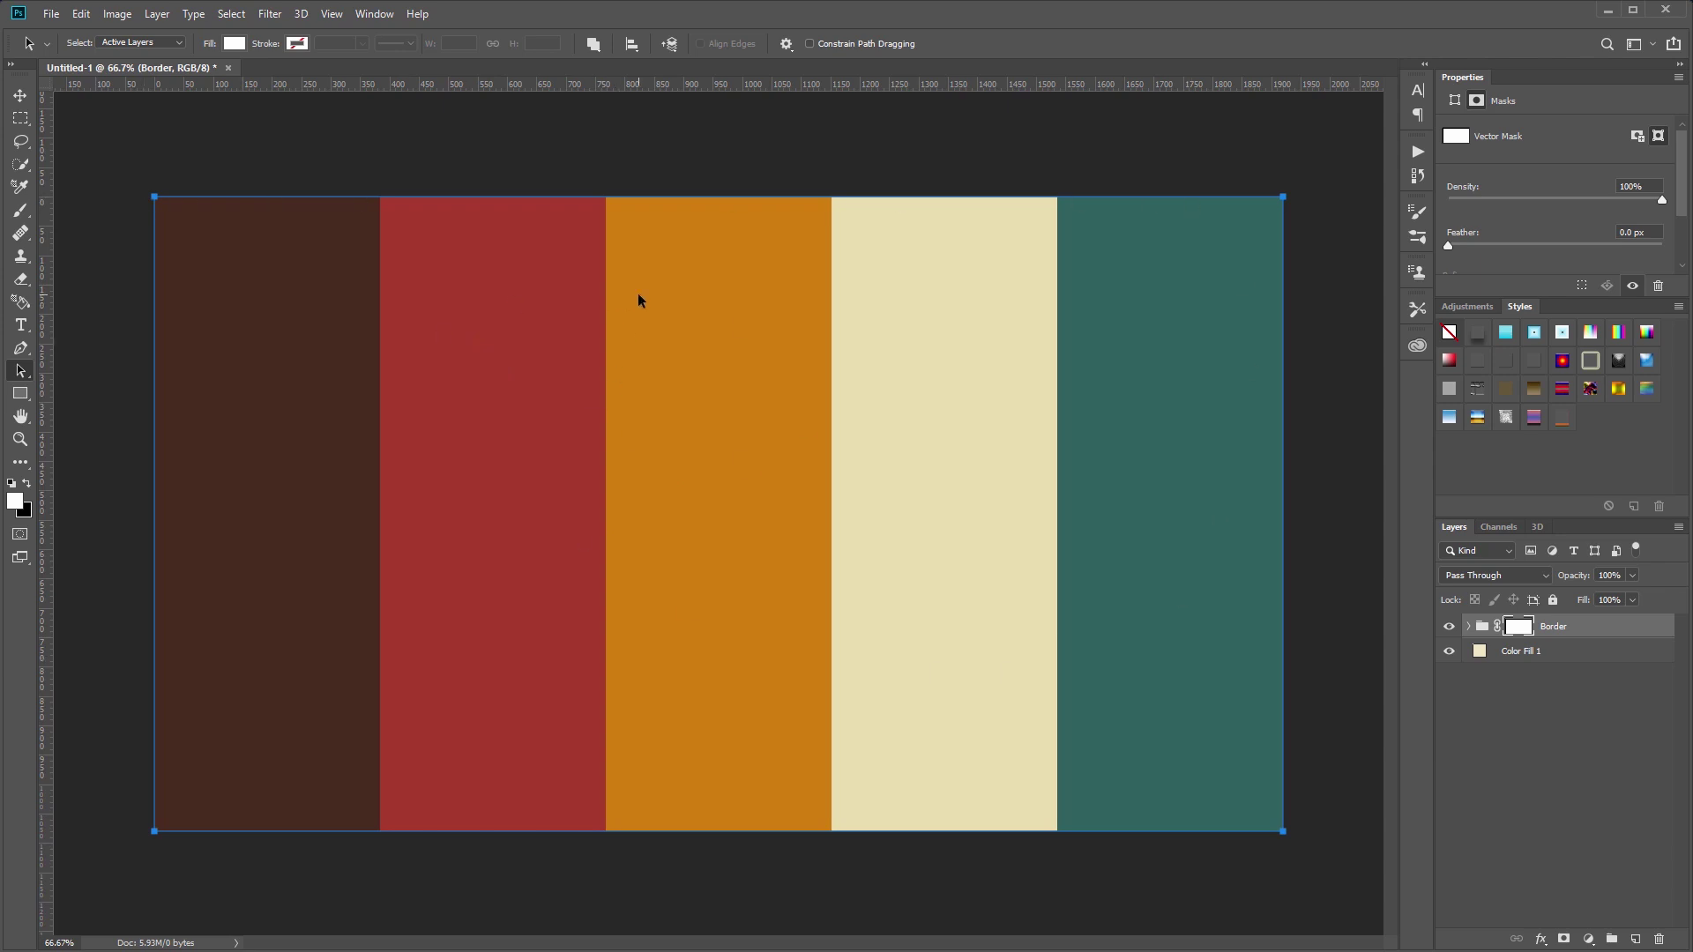
key(ctrl+t)
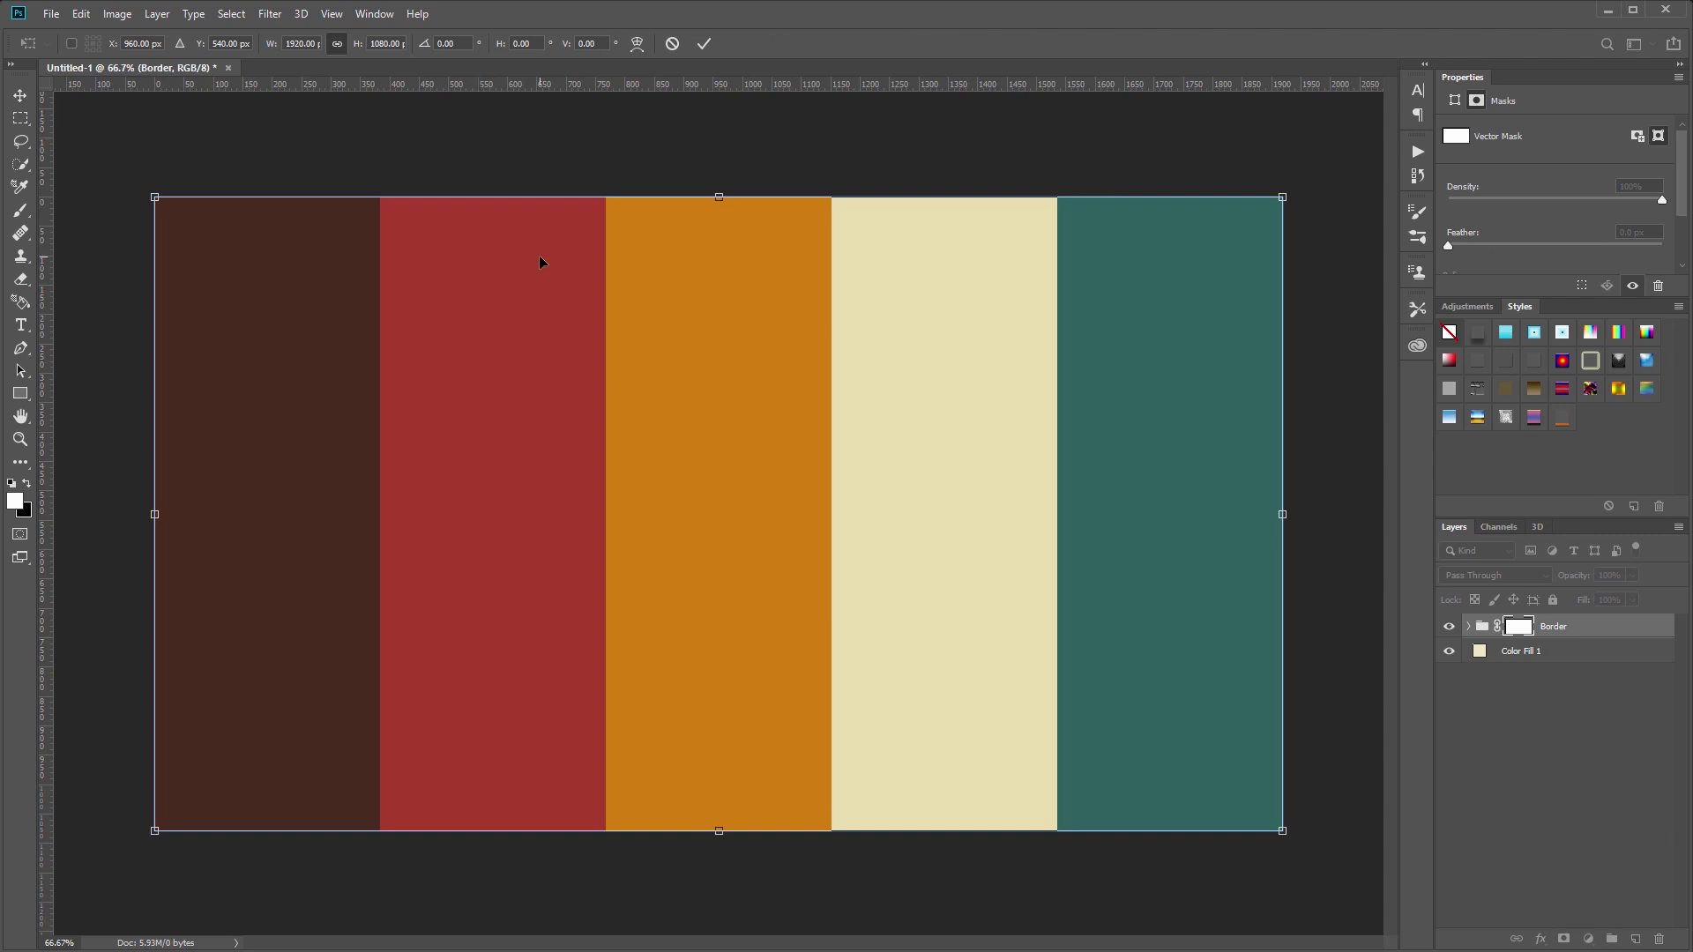
click(300, 43)
key(ctrl+a)
text(1890)
key(Tab)
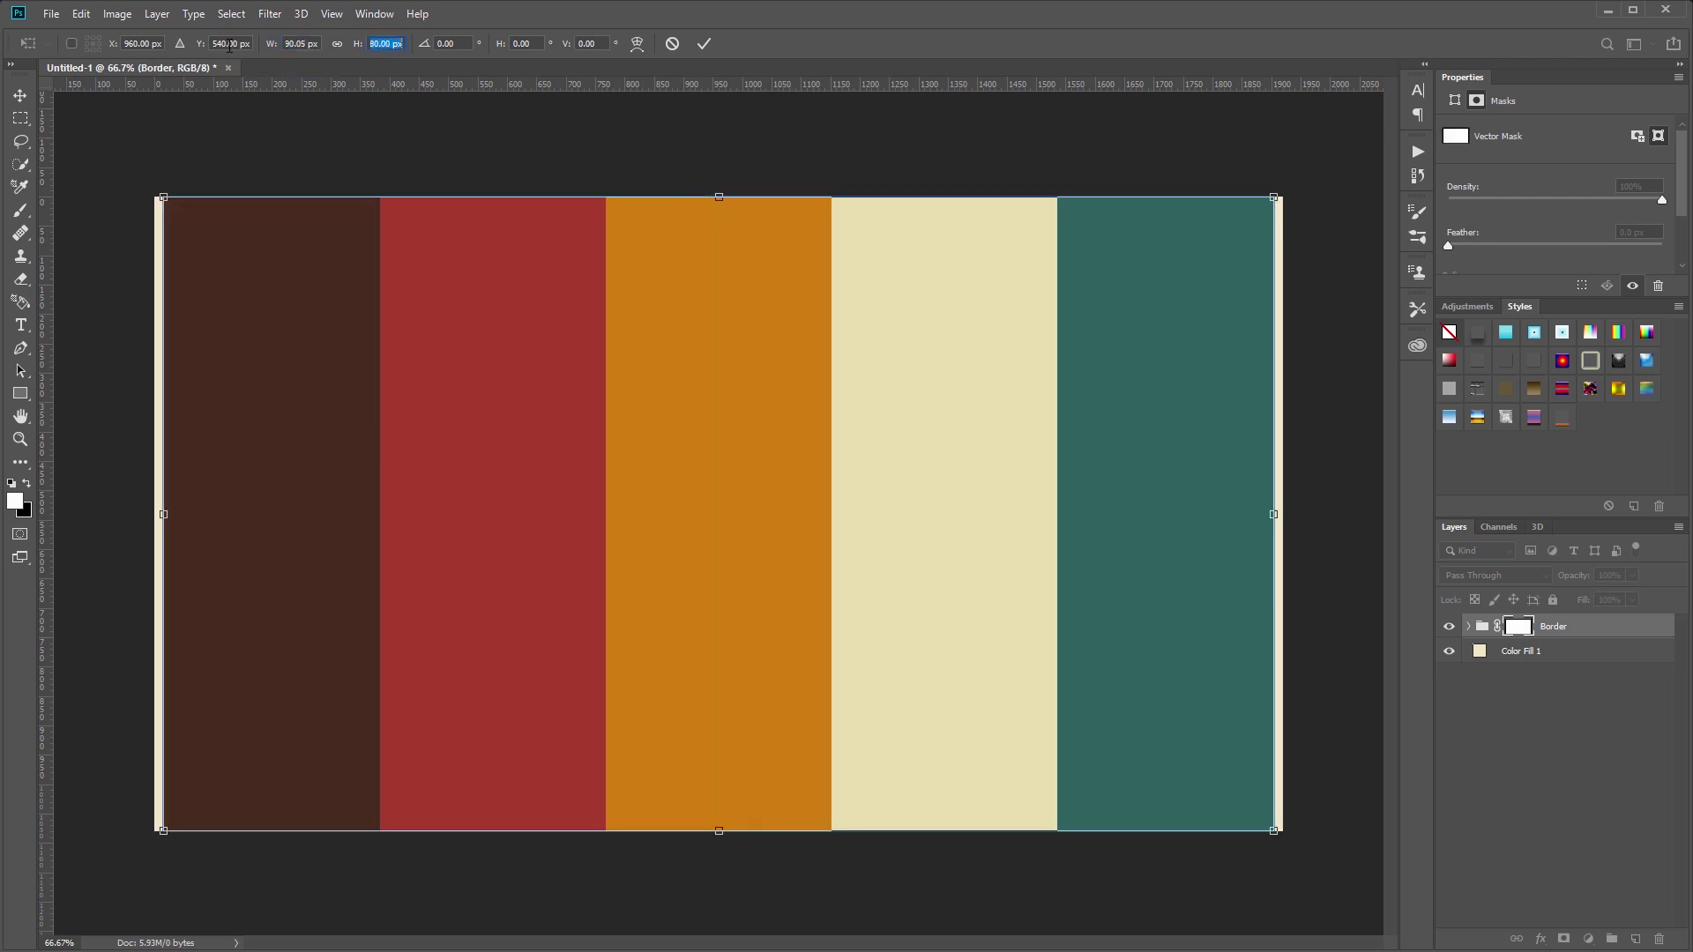
text(1050)
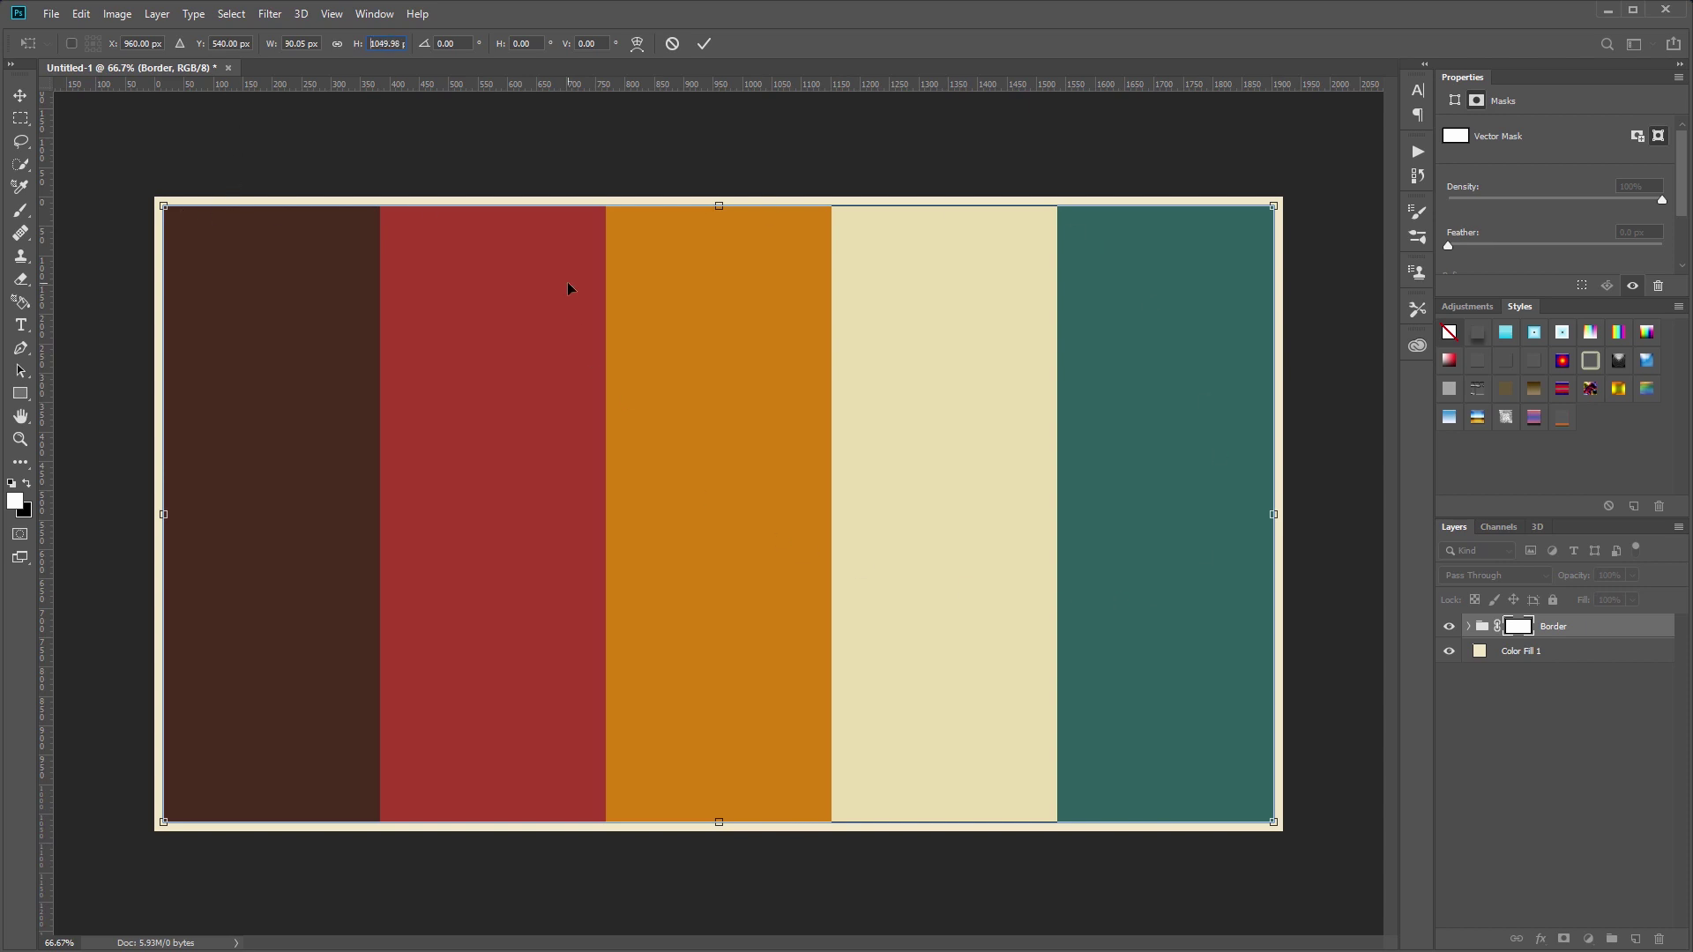
key(Return)
Step: Set the inner path to Subtract Front Shape so only a thin frame remains
click(595, 44)
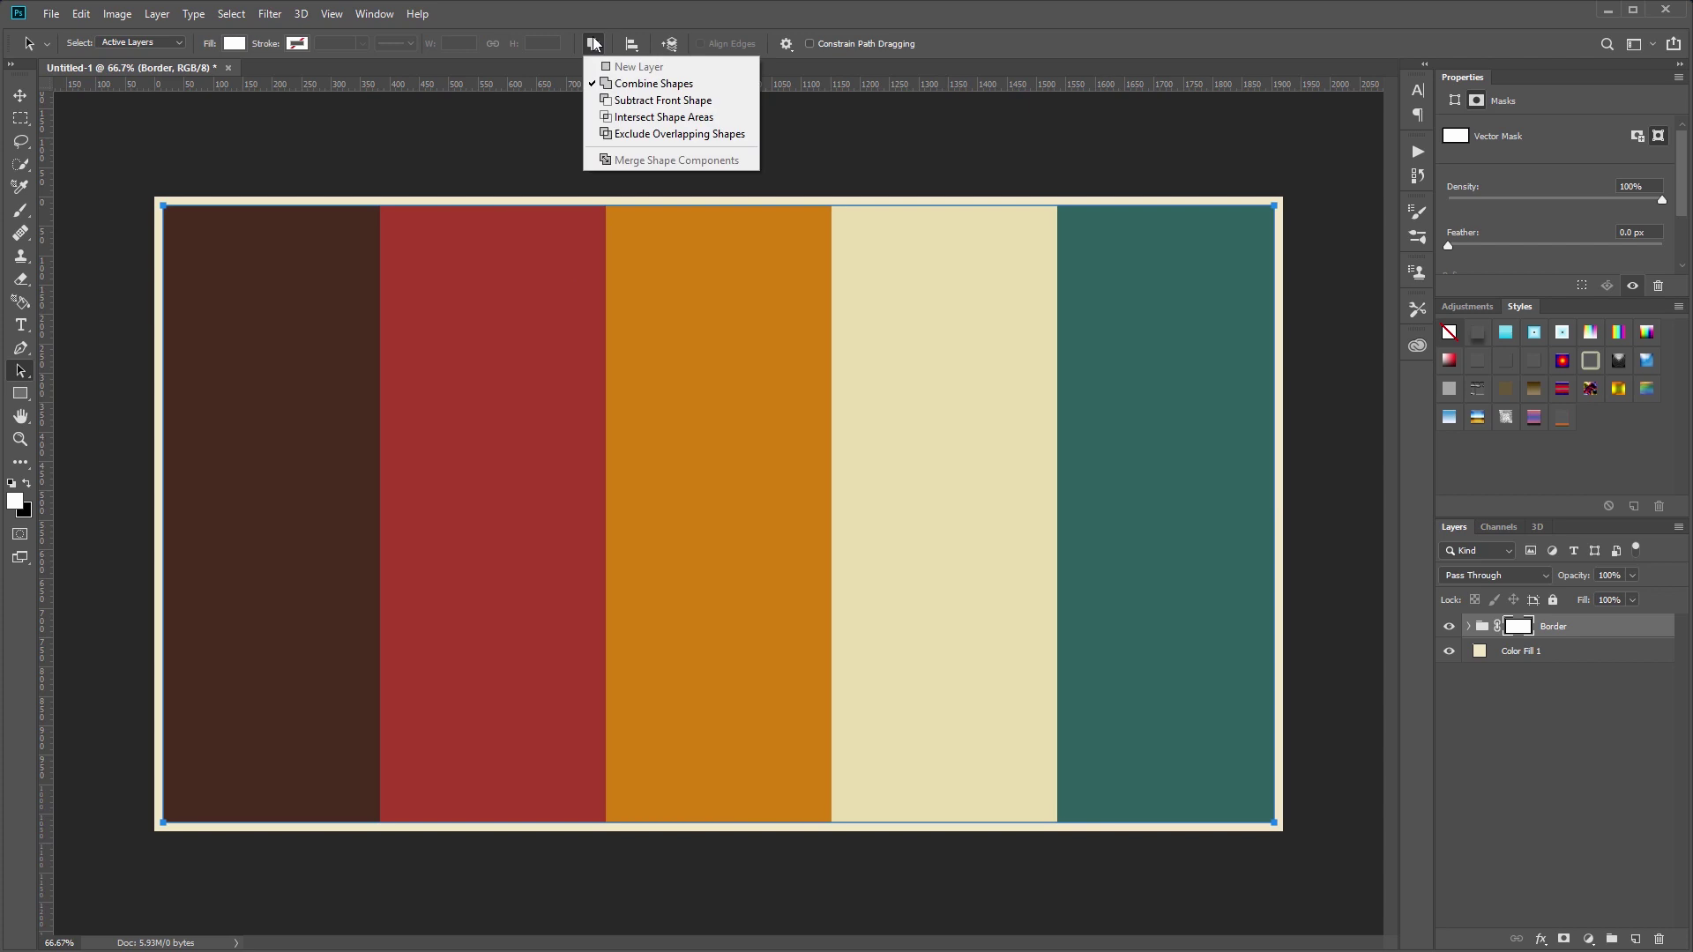
click(632, 101)
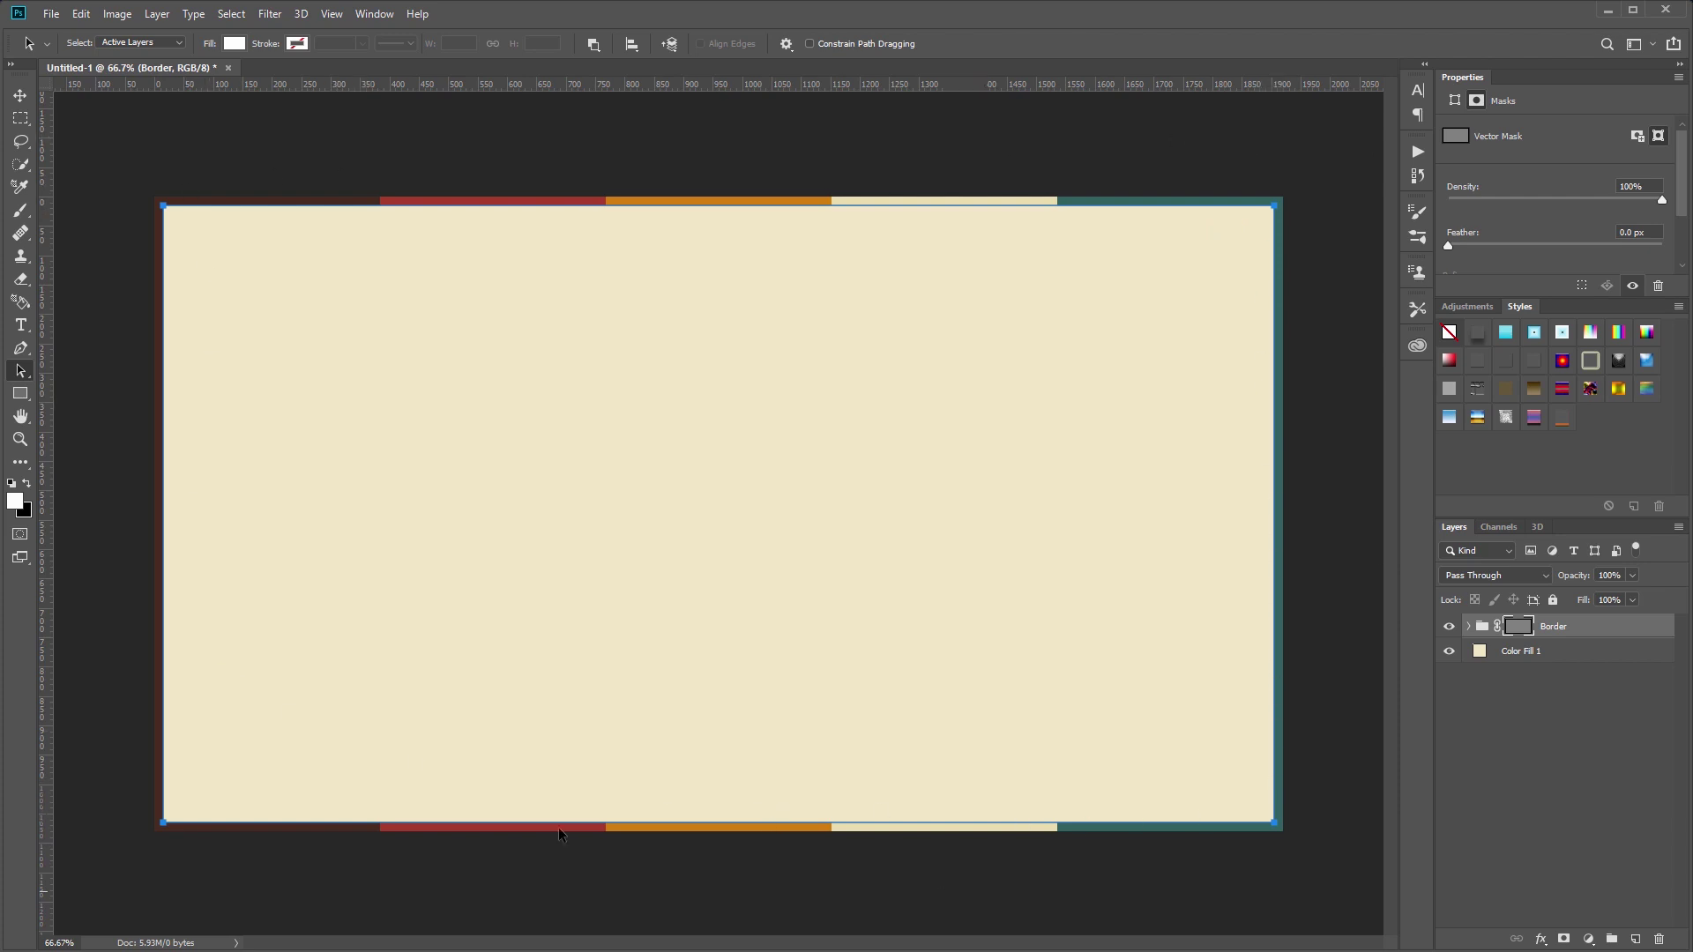
key(v)
click(1372, 457)
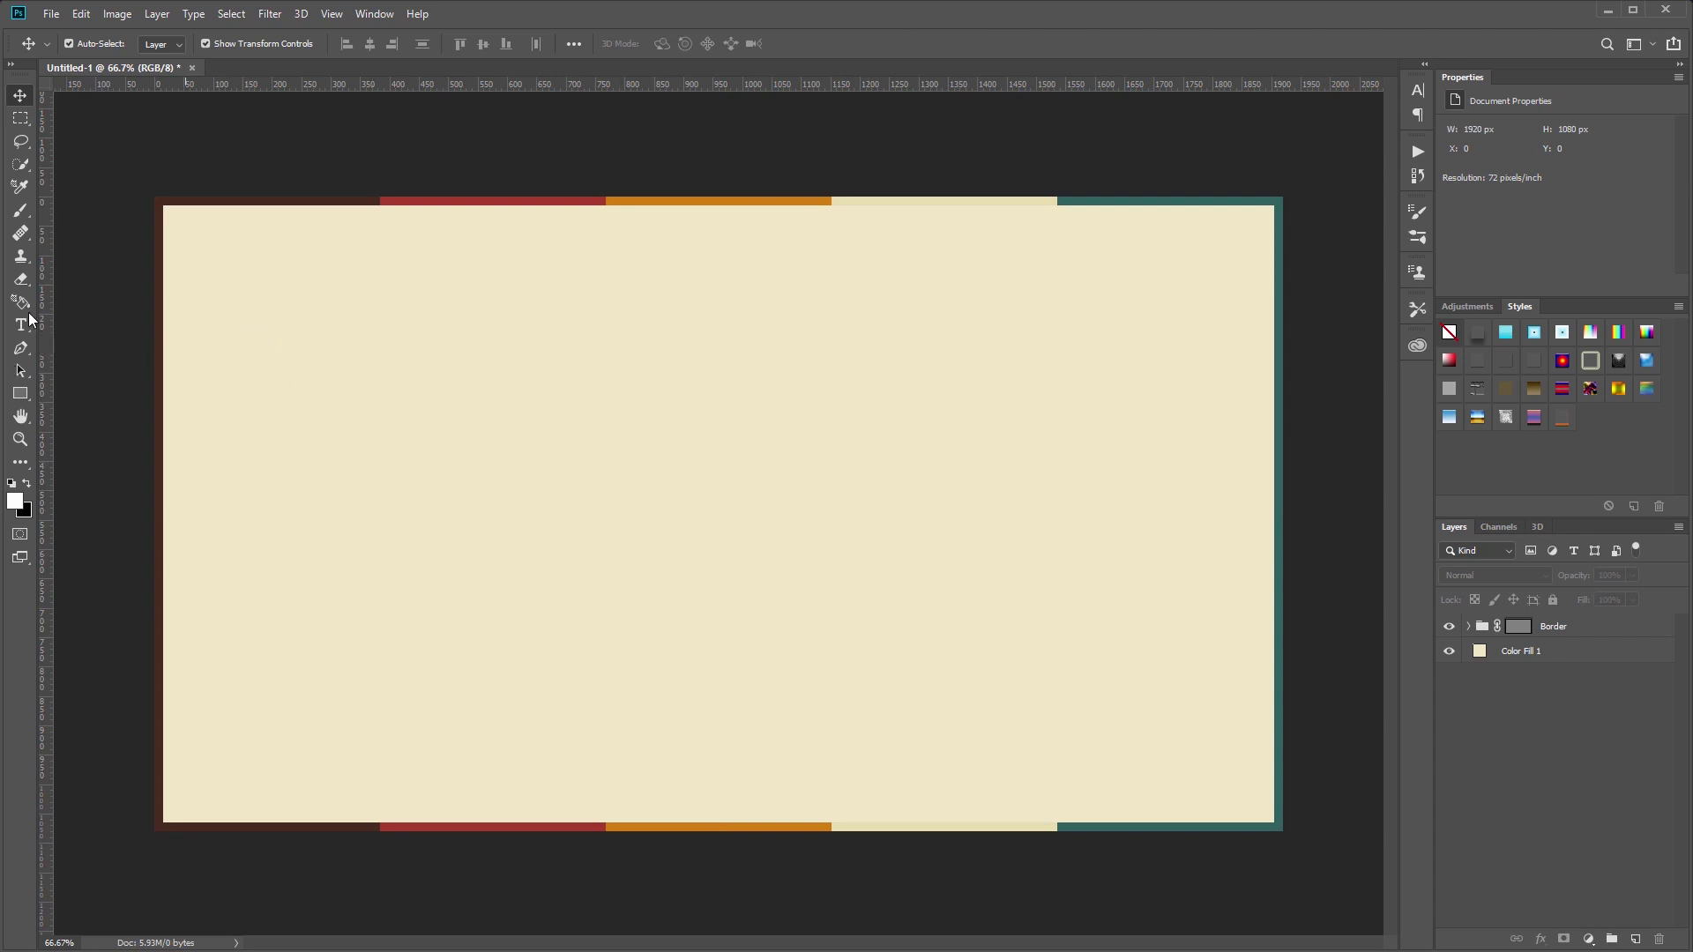
Step: Add a 'Nostalgia' text layer near the canvas centre
click(19, 326)
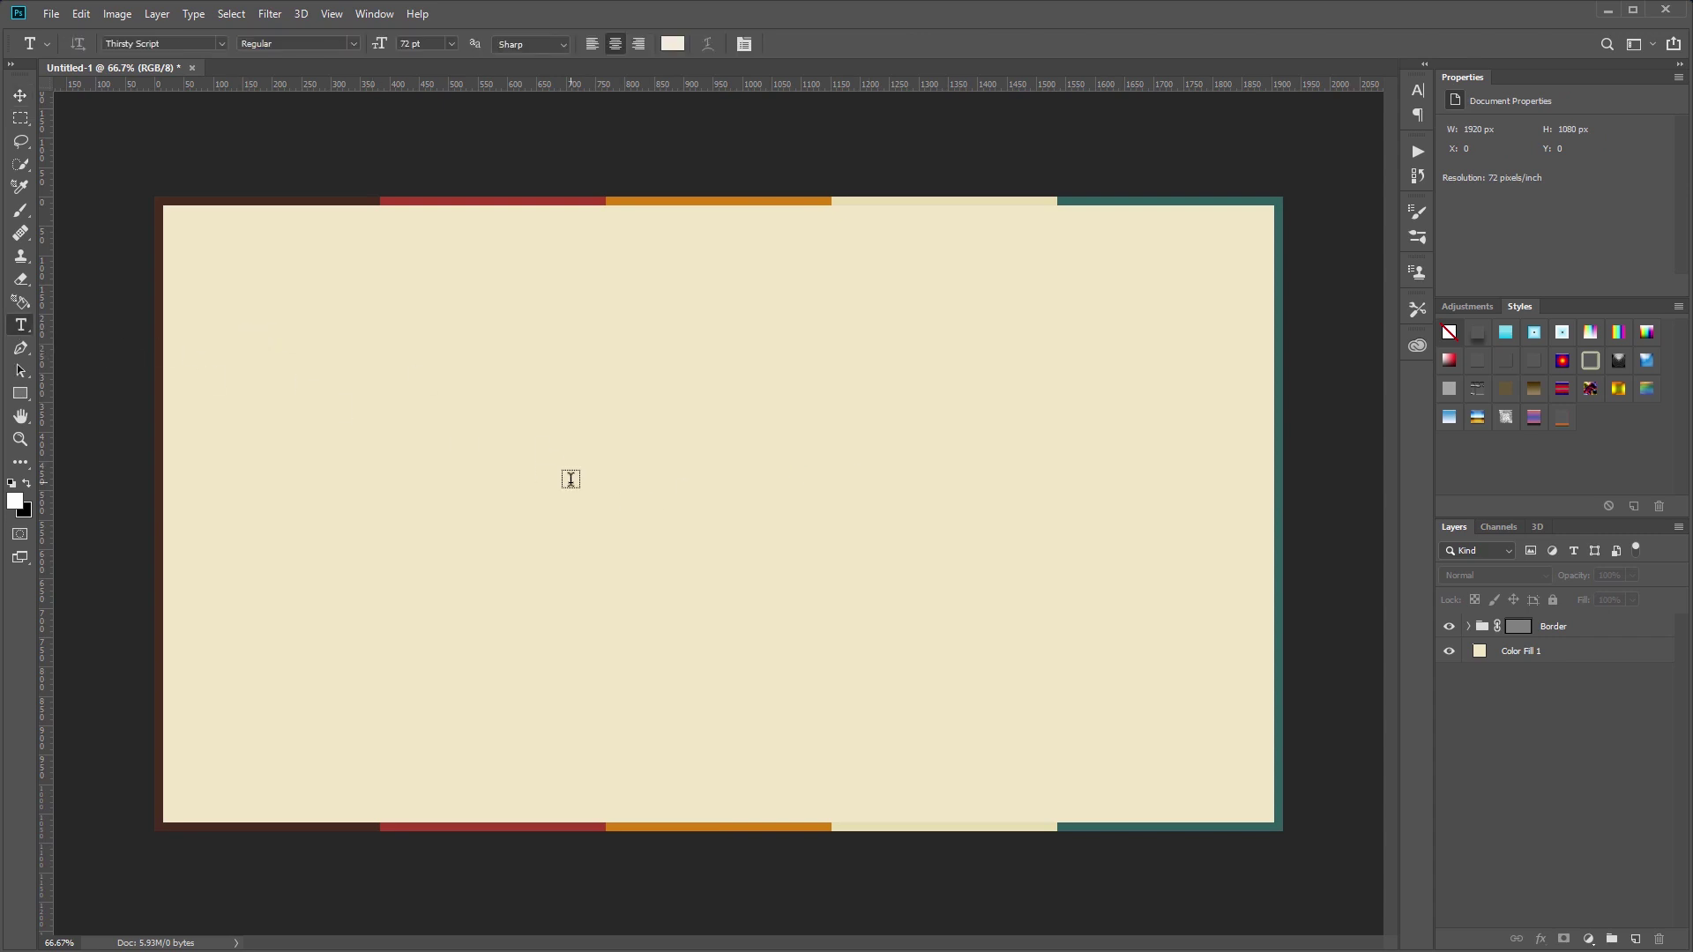
click(571, 479)
key(BackSpace)
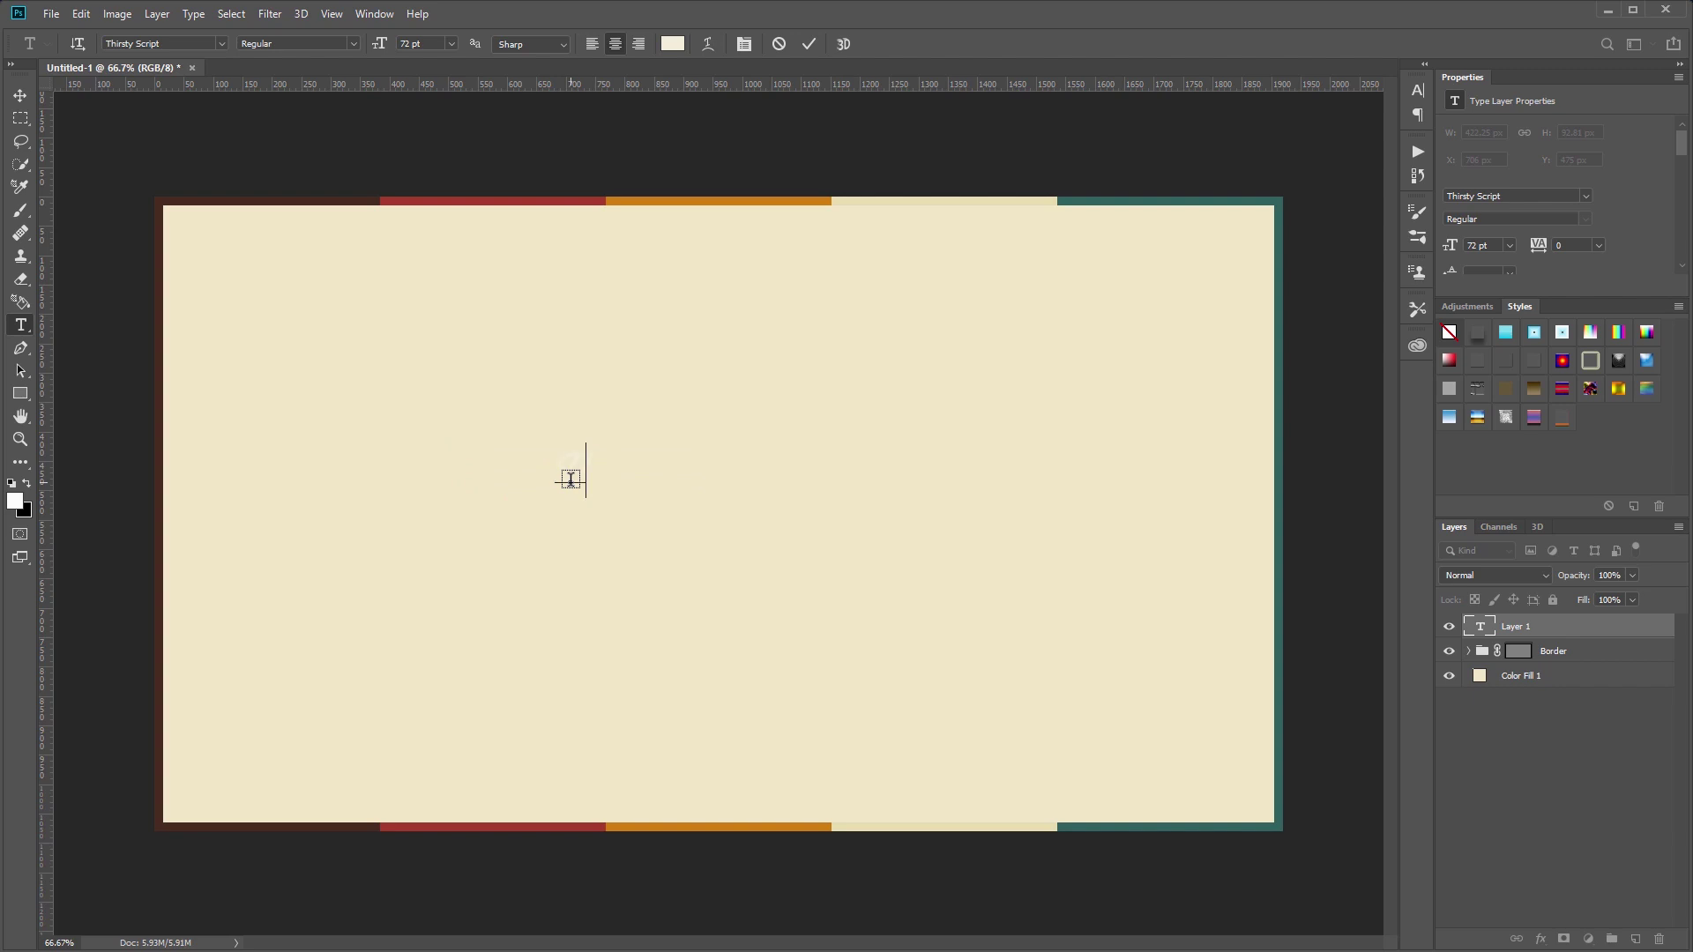
text(Shirt)
text(algia)
key(ctrl+Return)
Step: Enlarge the Nostalgia text and reposition it slightly right and down
key(ctrl+t)
drag(752, 404, 866, 348)
drag(760, 473, 899, 514)
key(Return)
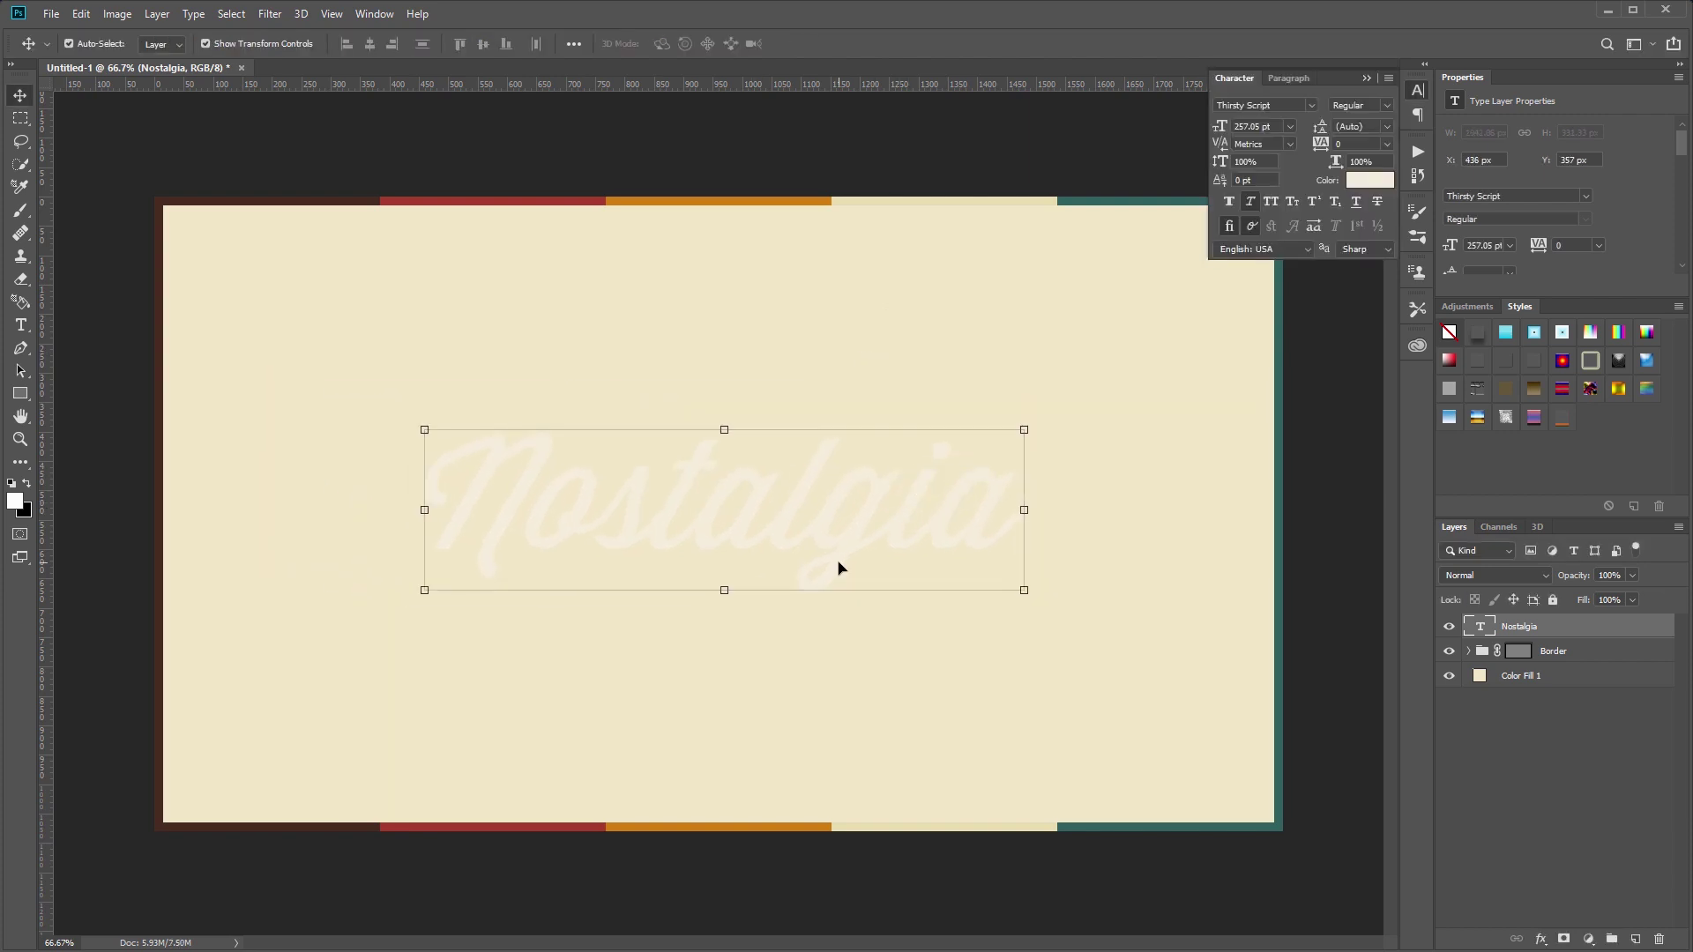
Step: Rotate the Nostalgia text to -10° so it rises toward the right
key(ctrl+t)
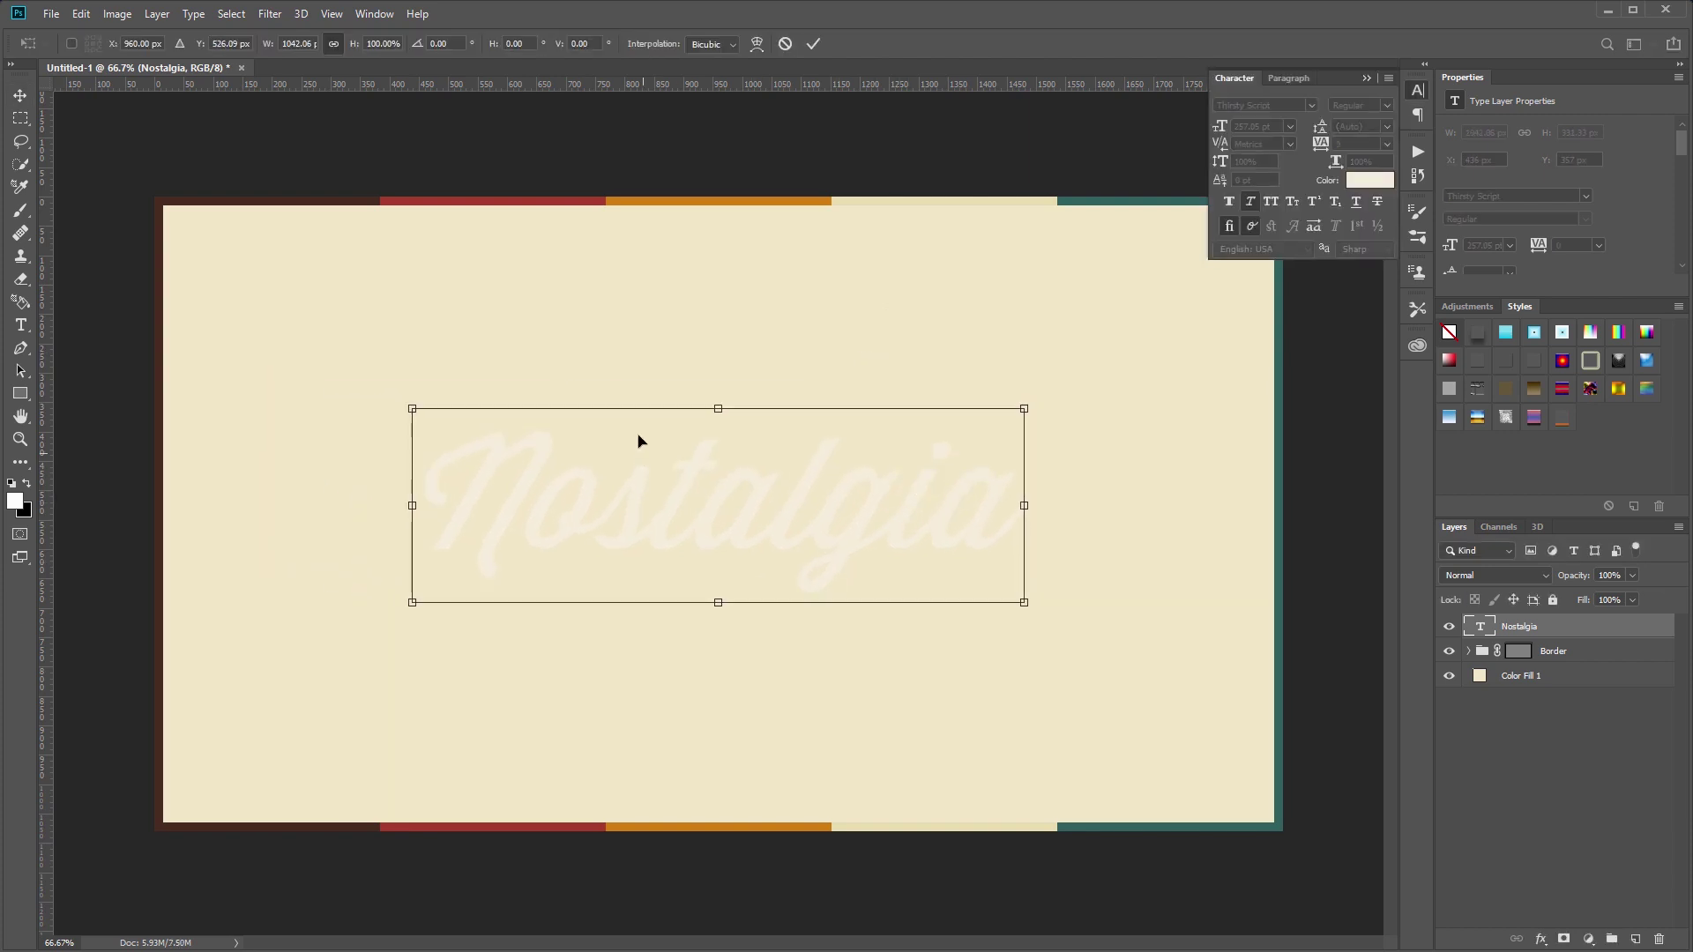
click(439, 44)
text(-10)
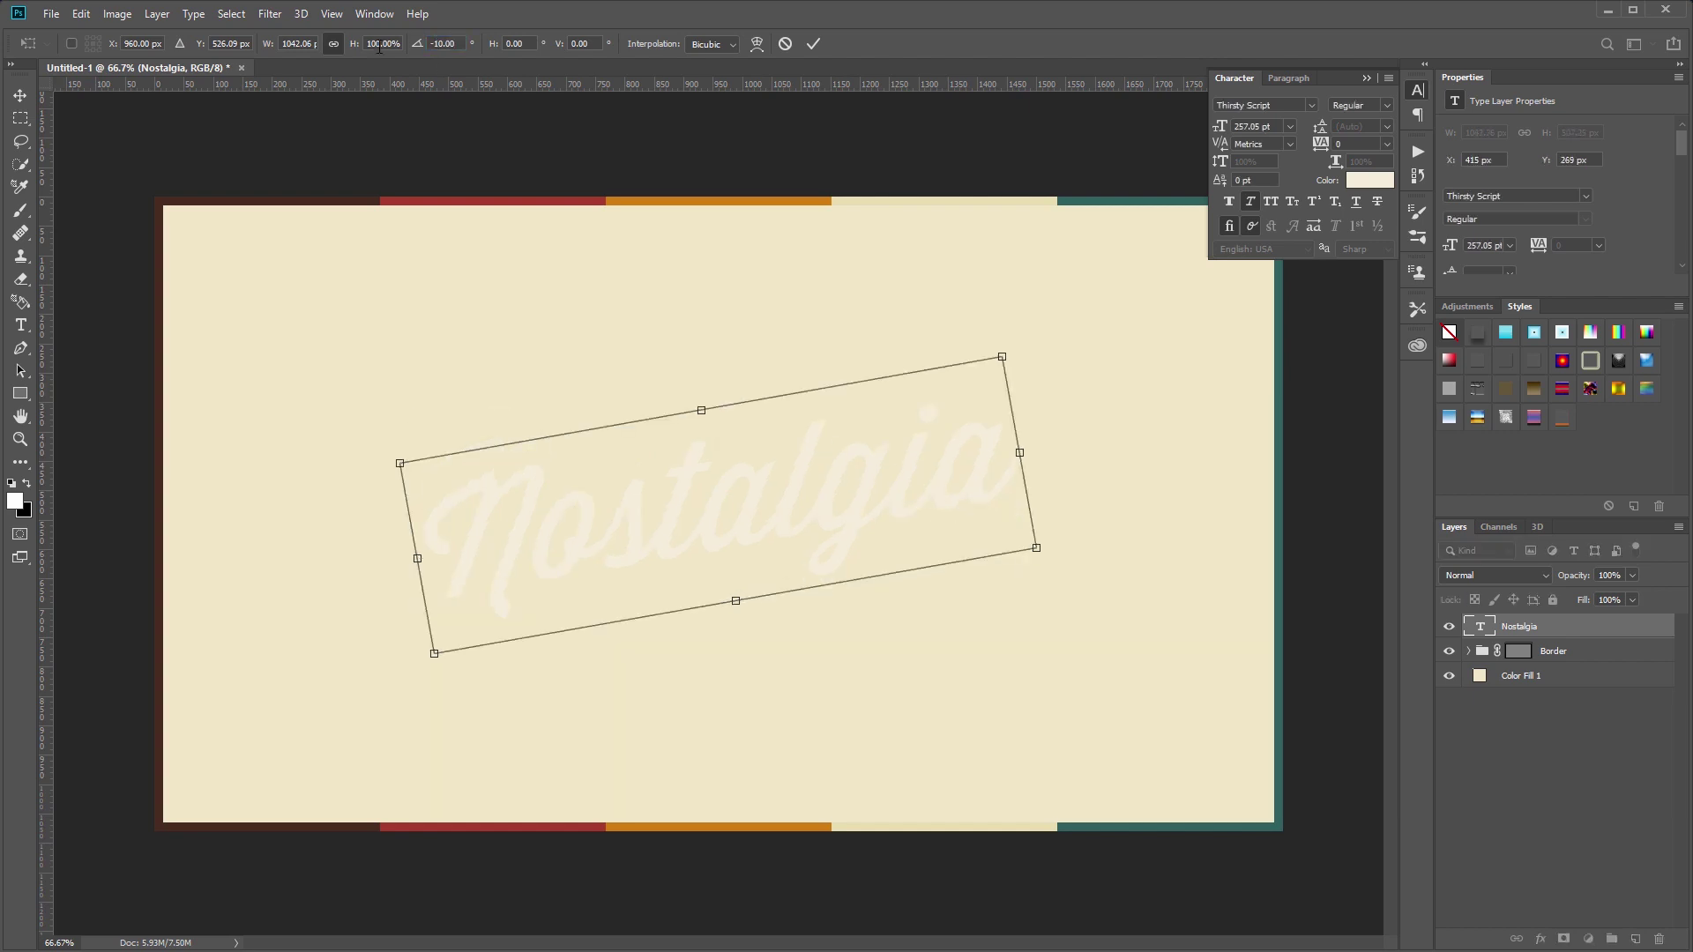
key(Escape)
click(1283, 106)
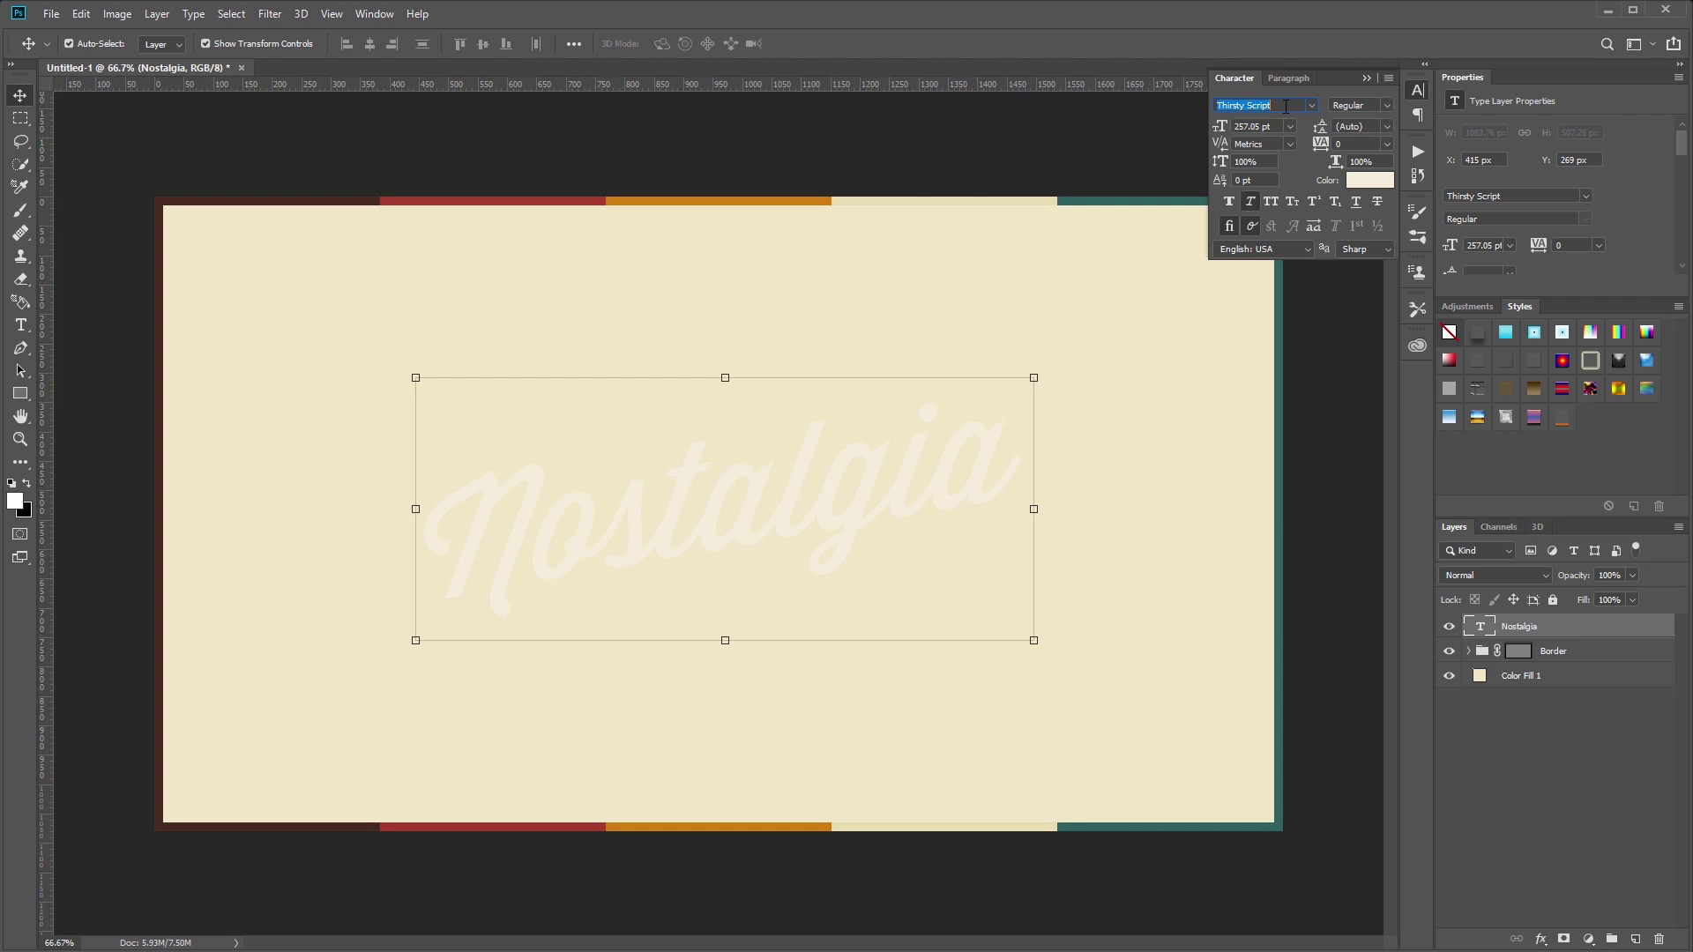
click(879, 163)
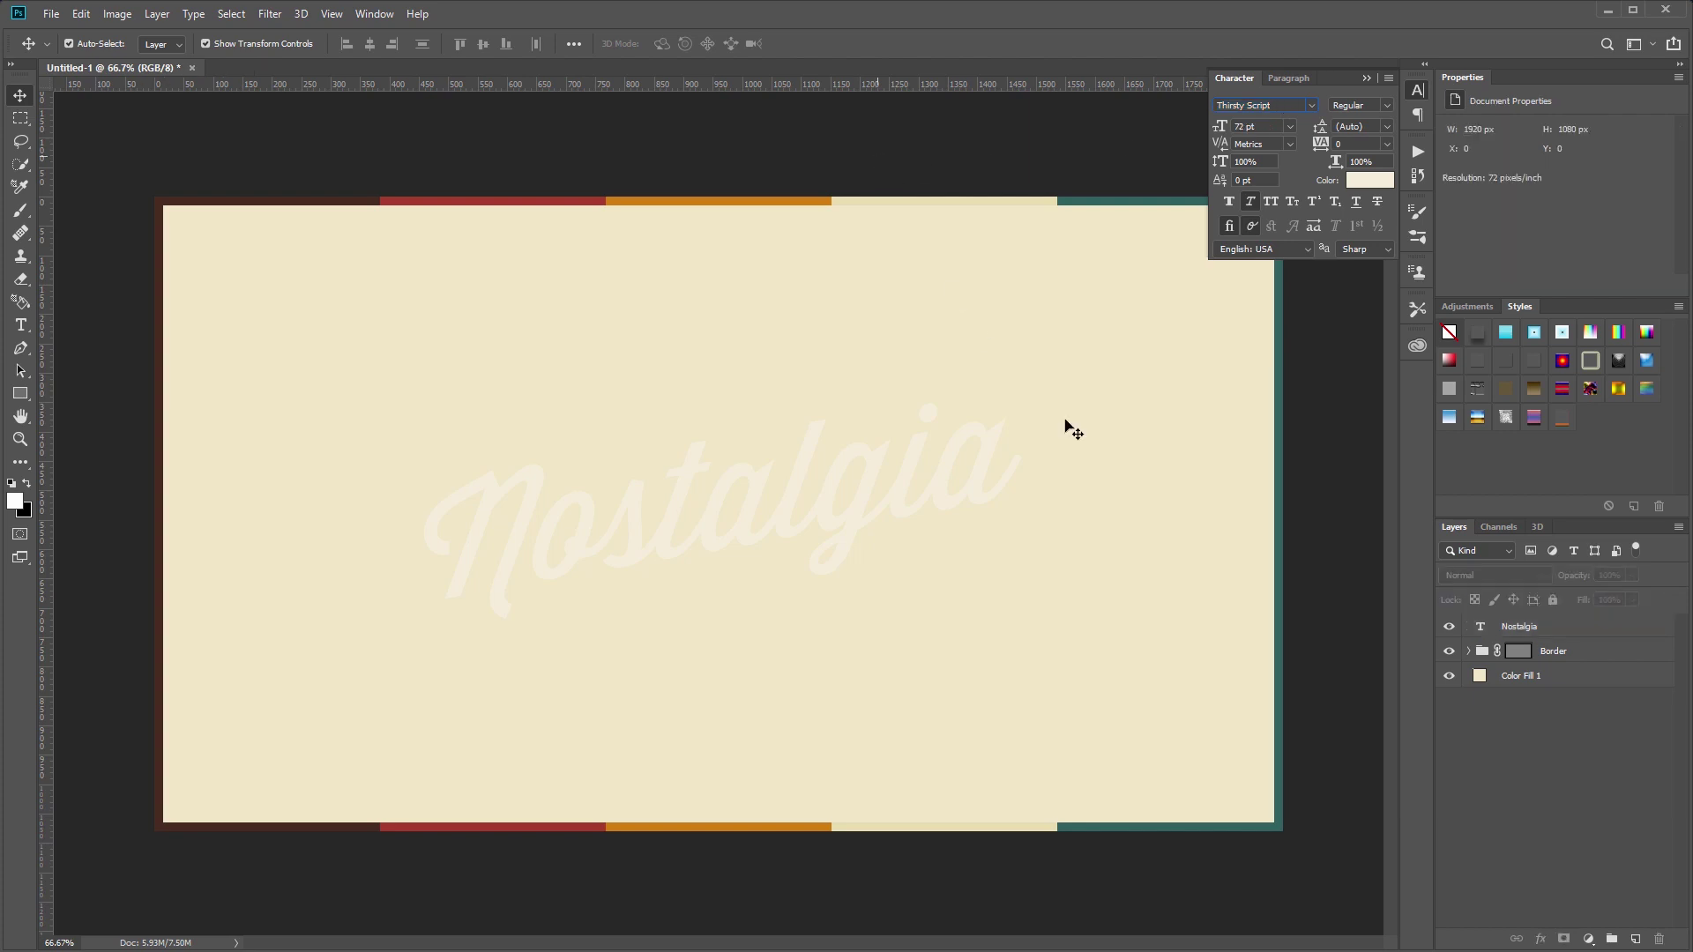
double_click(1550, 630)
Step: Enable the first Drop Shadow on the Nostalgia text and set its colour to cream
drag(1072, 653, 1215, 119)
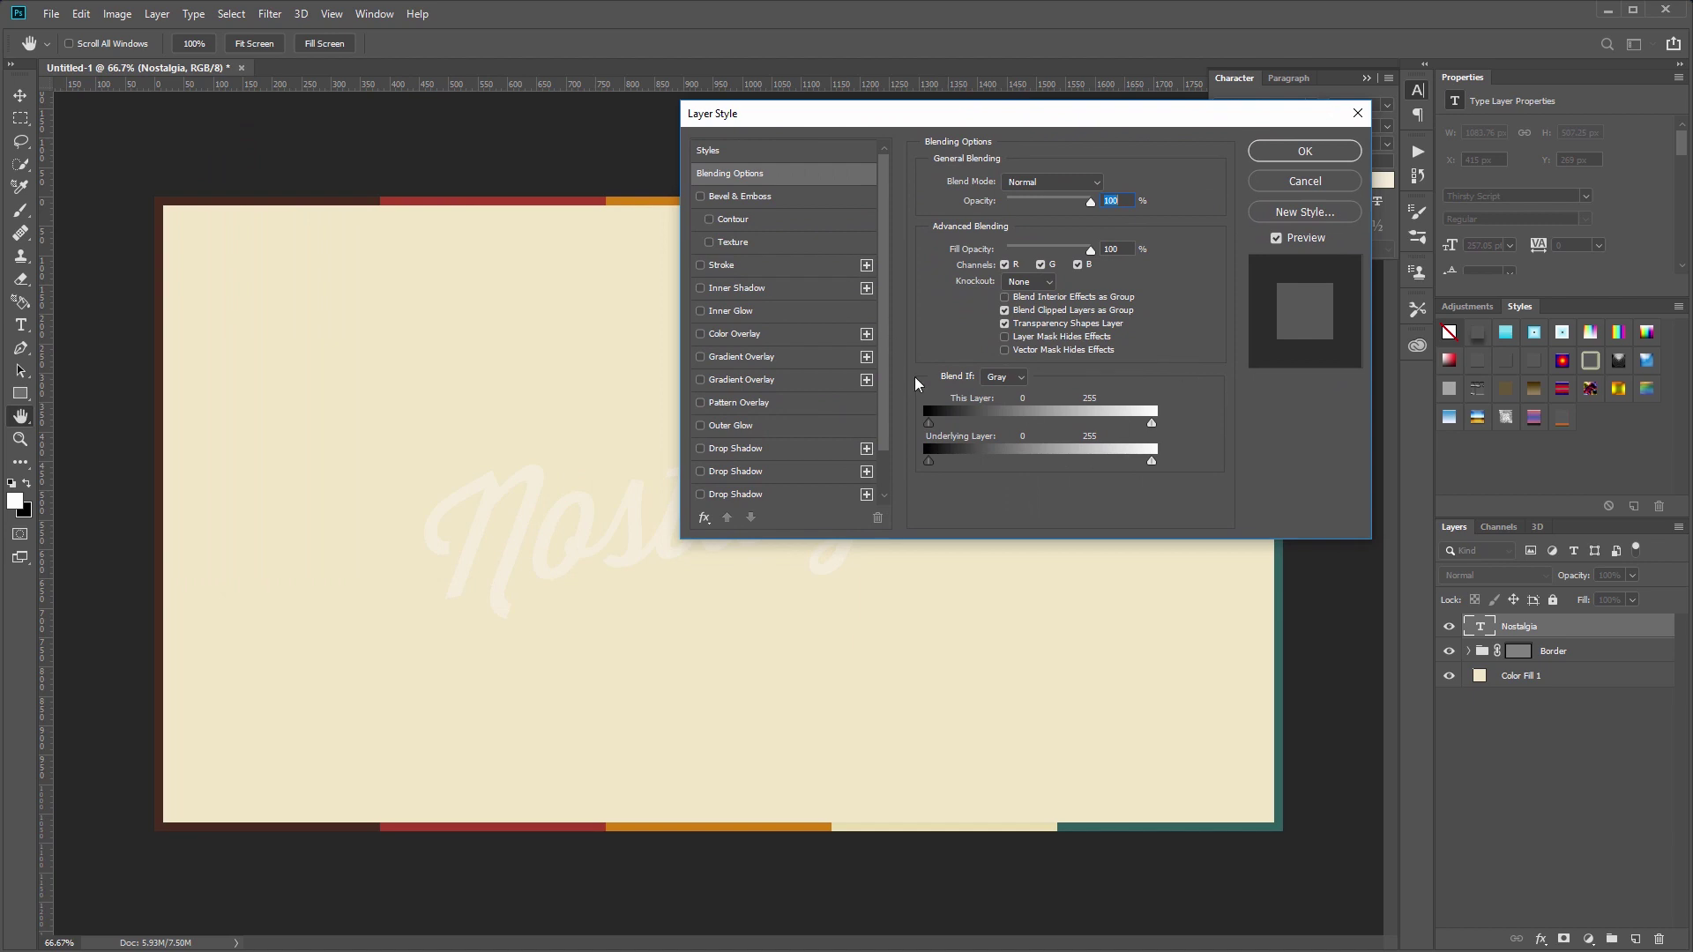
drag(889, 375, 885, 469)
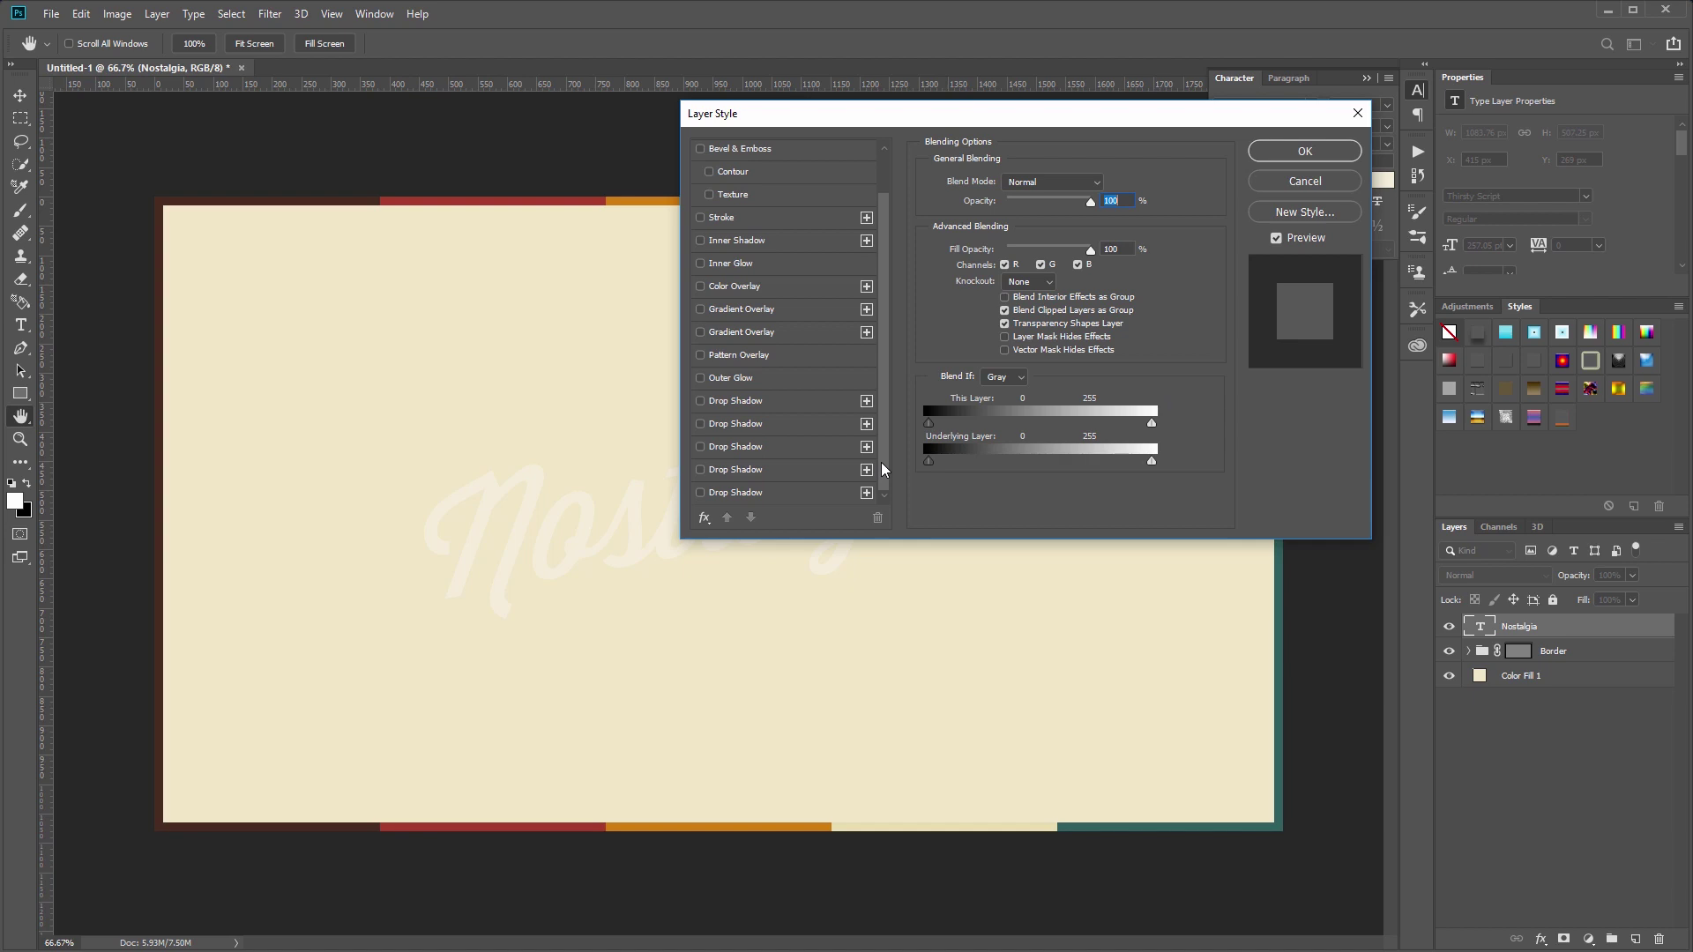
click(739, 402)
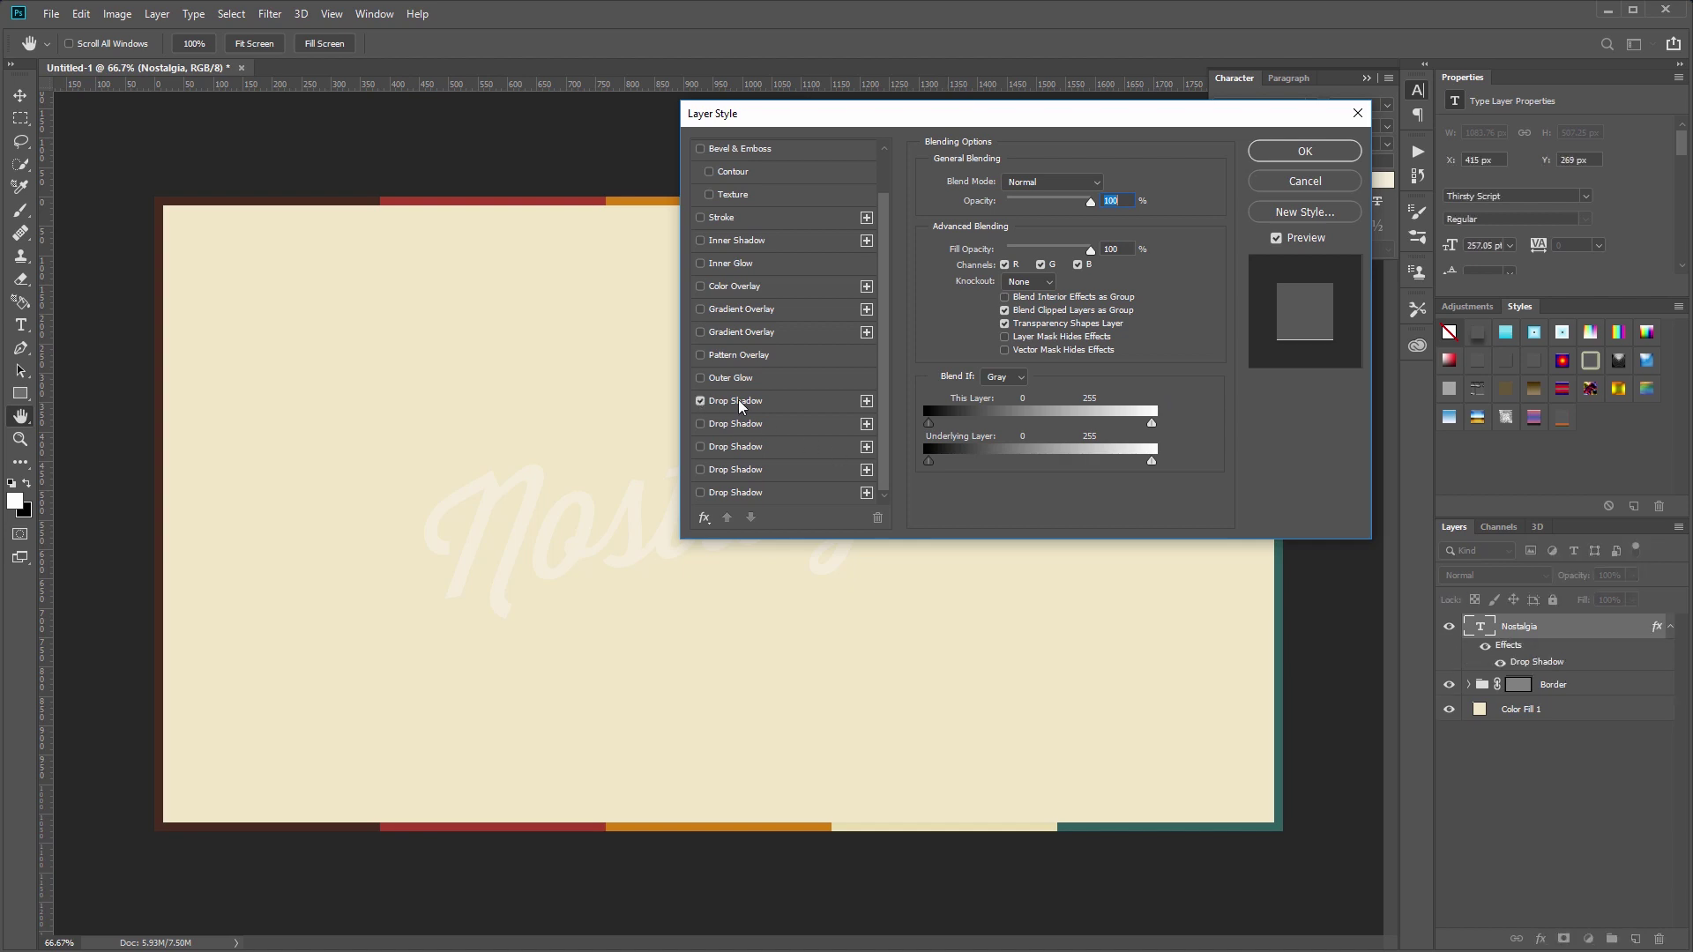
click(739, 402)
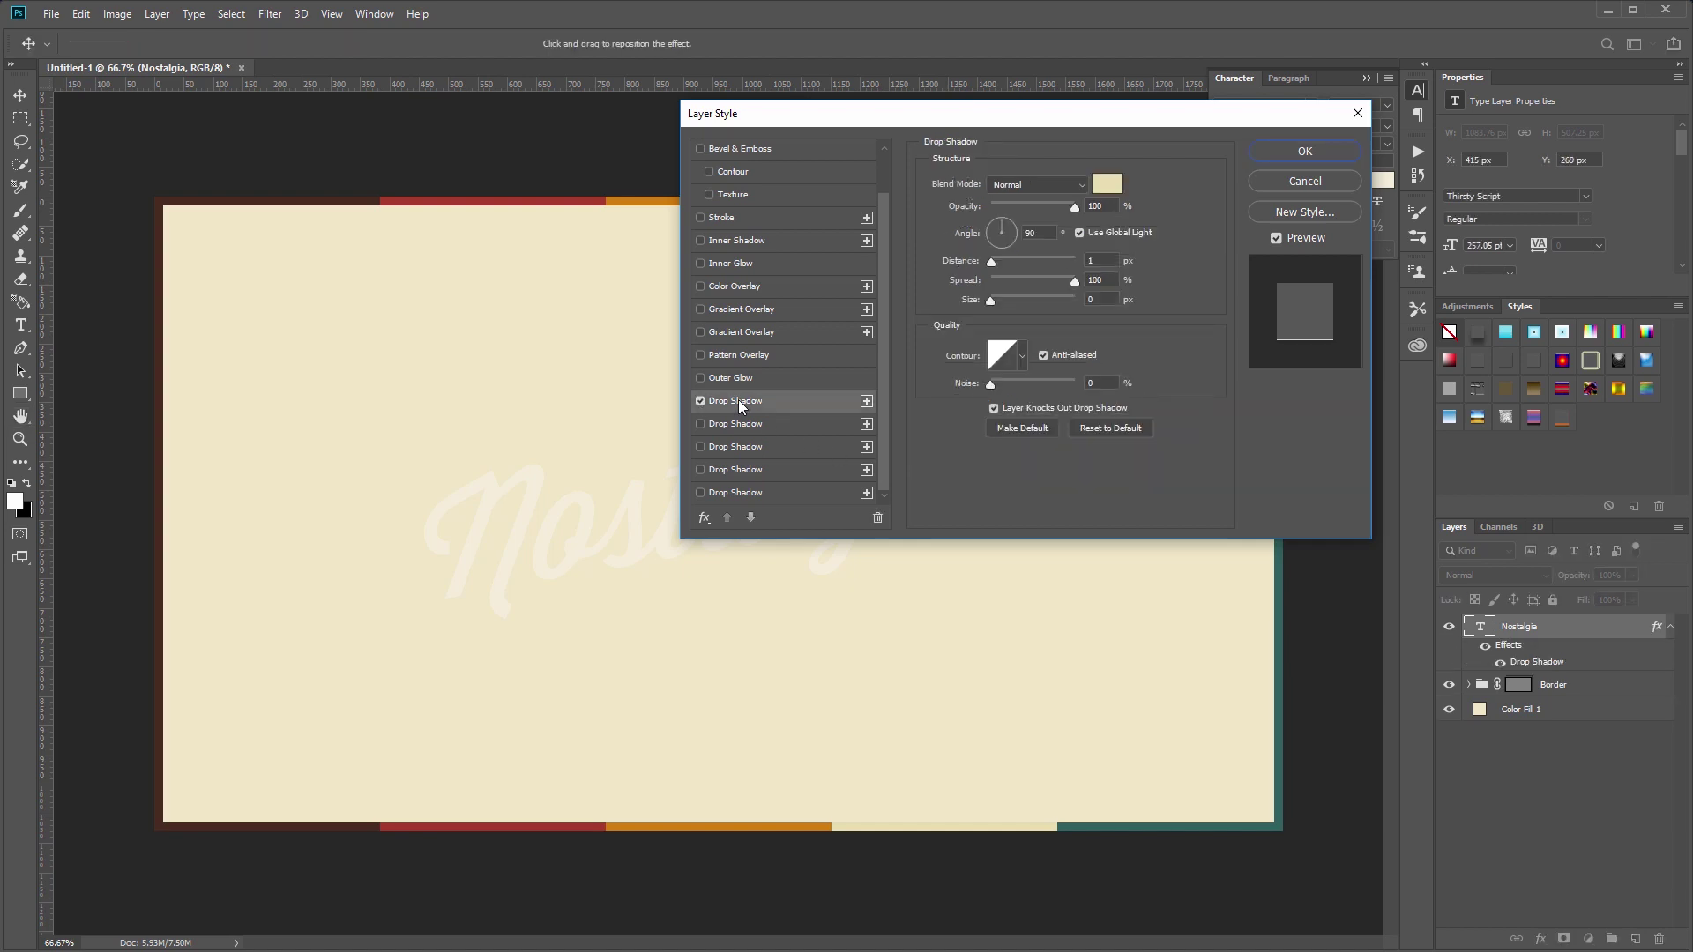
click(1108, 184)
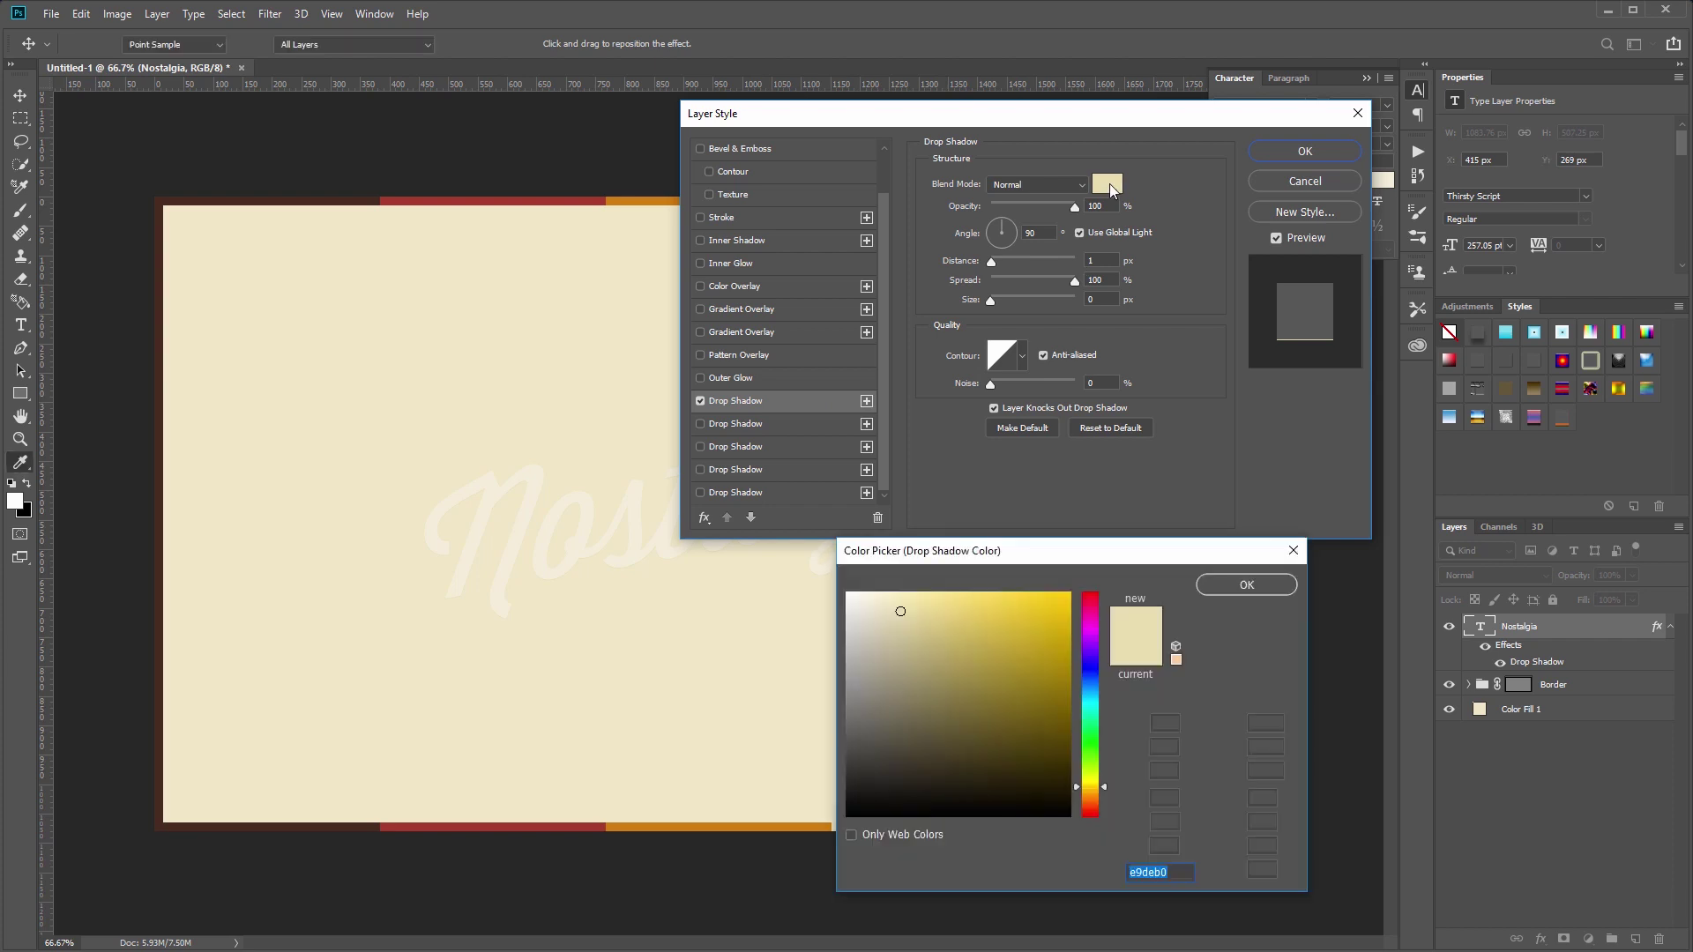
drag(1064, 554, 375, 145)
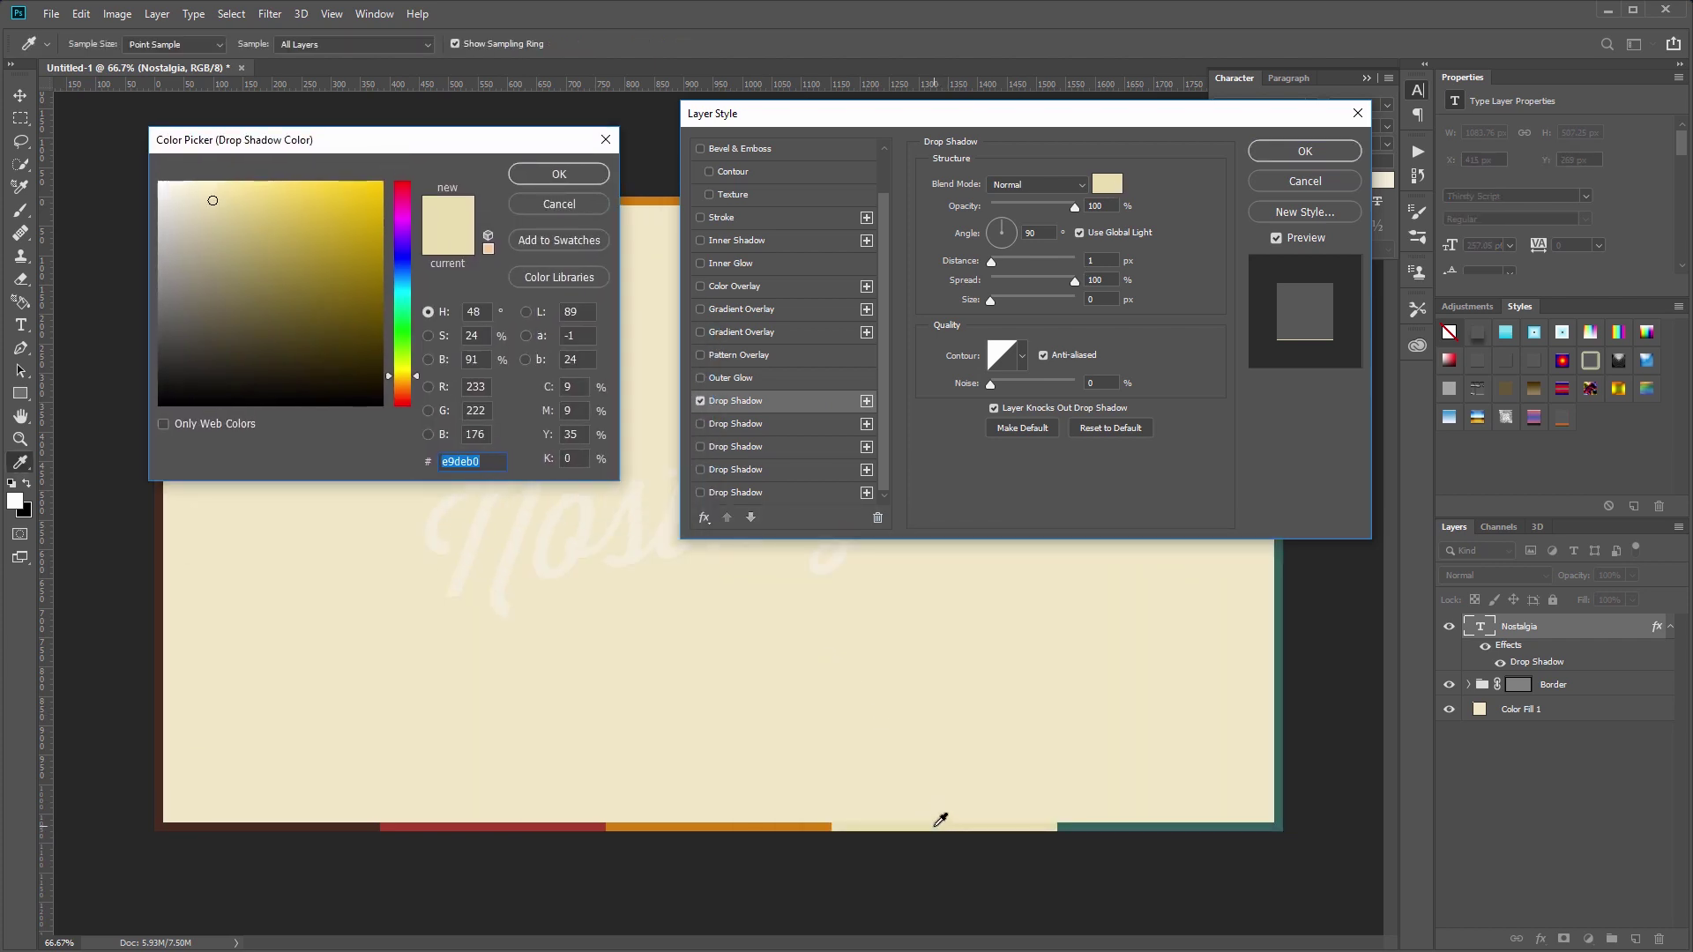
click(563, 173)
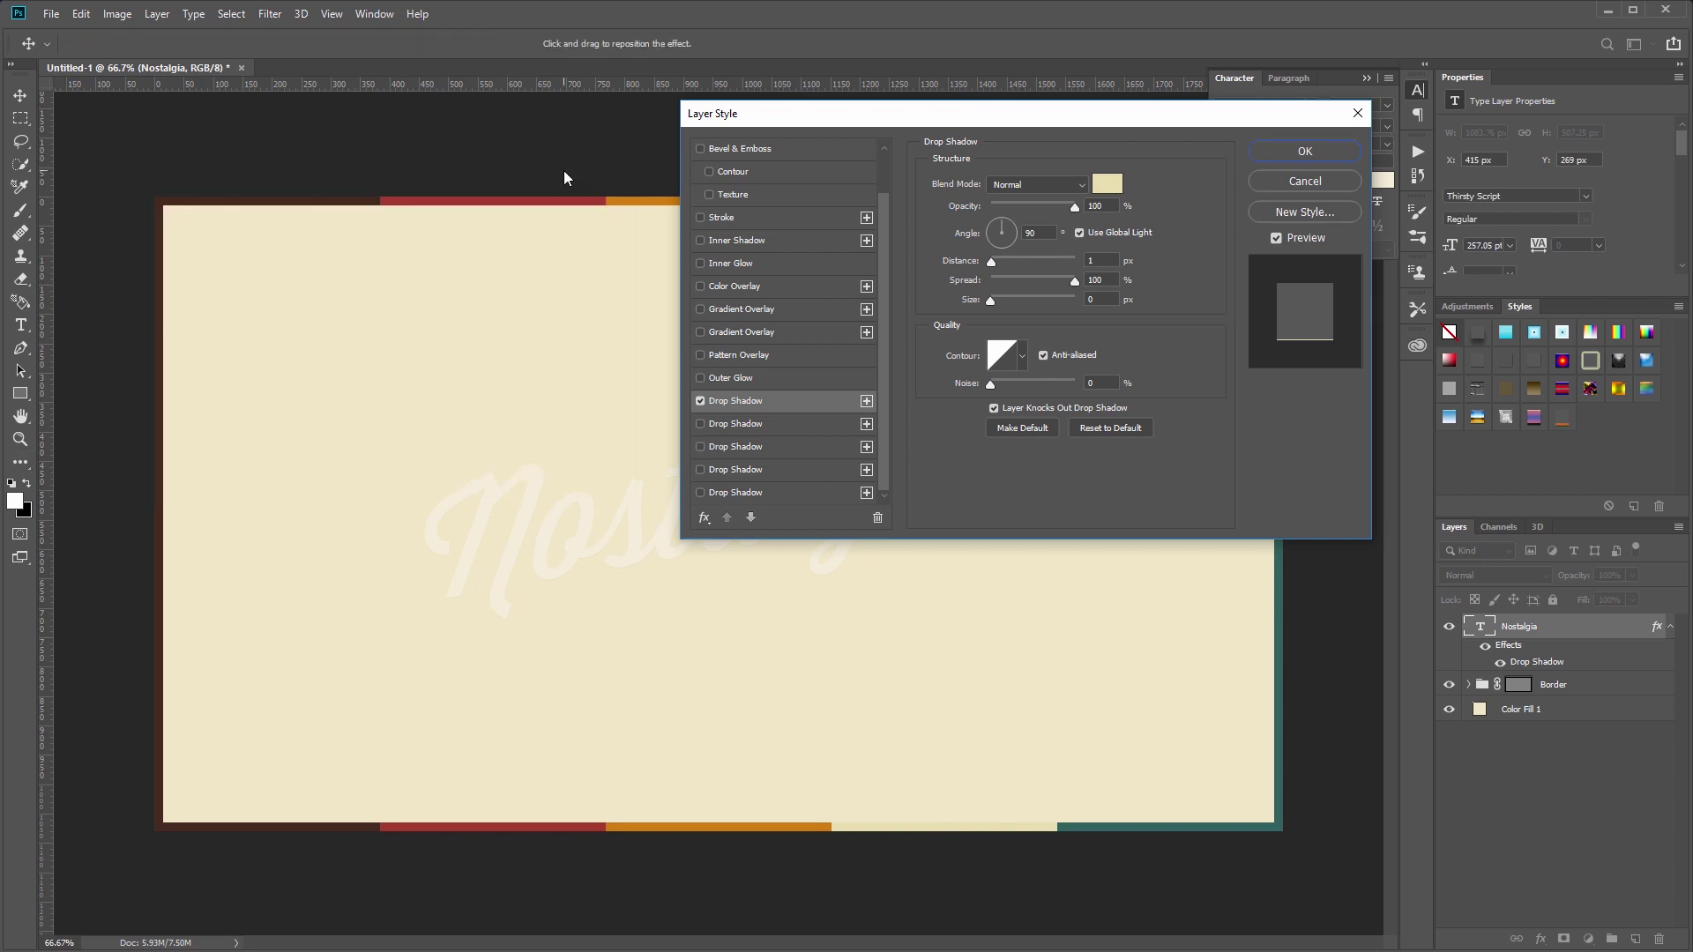
Step: Set the cream shadow to angle 120°, distance 4 px, spread 100%, size 2 px
click(1039, 233)
text(120)
text(4)
drag(1074, 279, 984, 281)
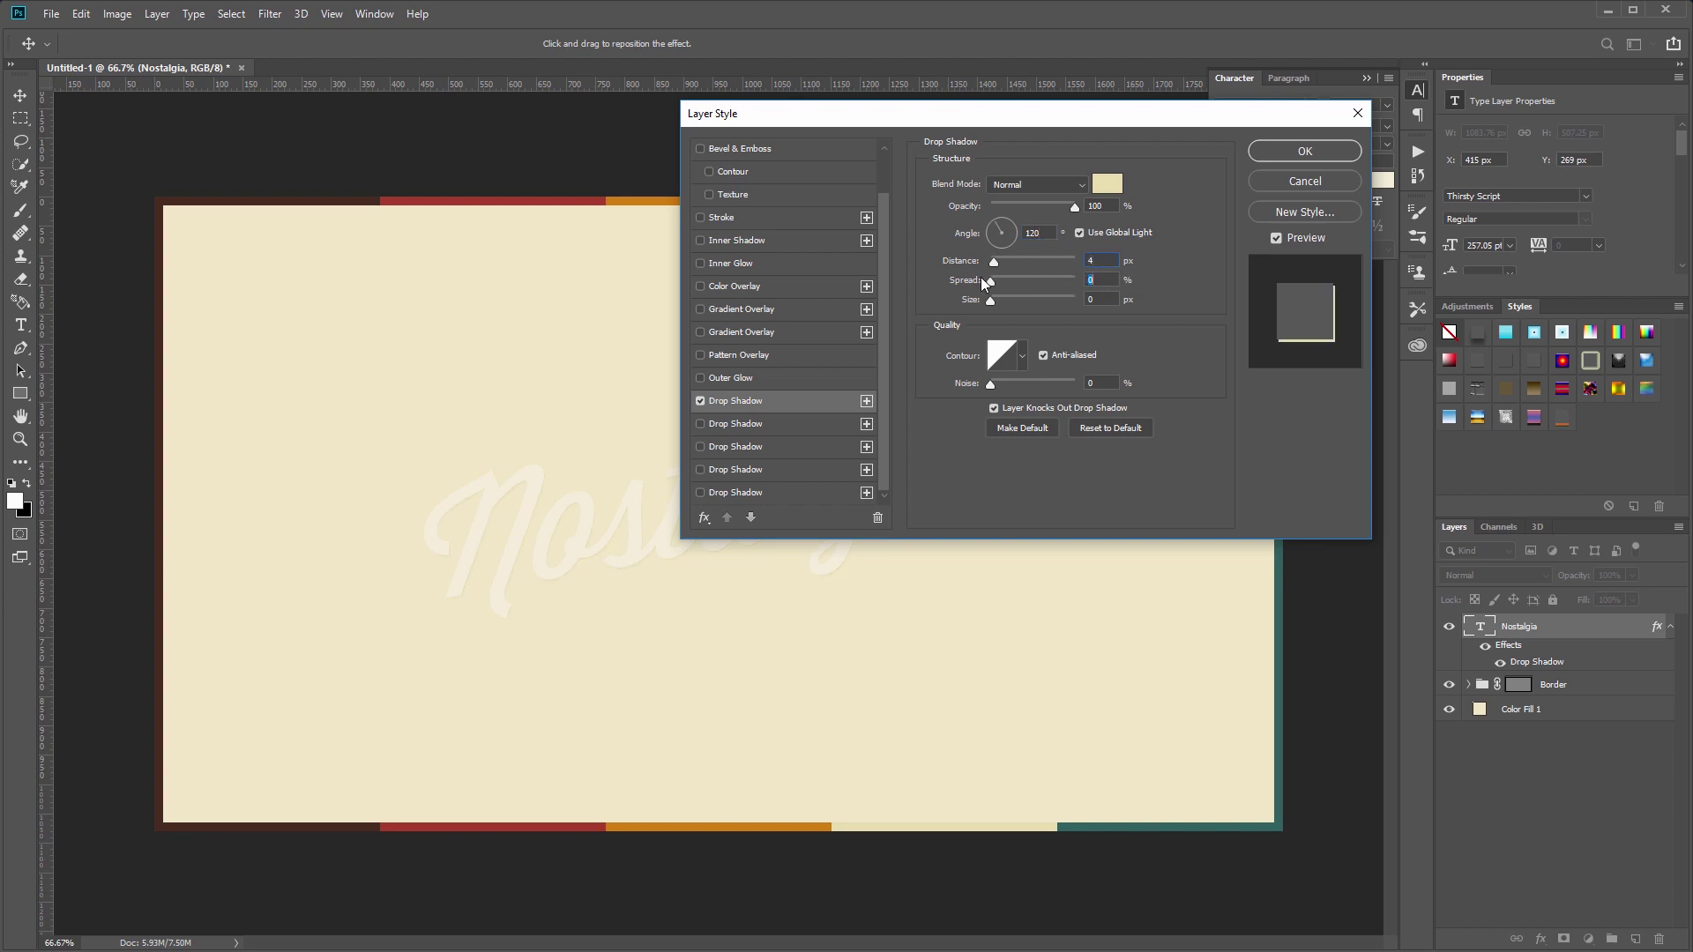
double_click(1100, 301)
text(2)
click(700, 425)
Step: Make the second drop shadow red with distance 15 and size 20
click(737, 425)
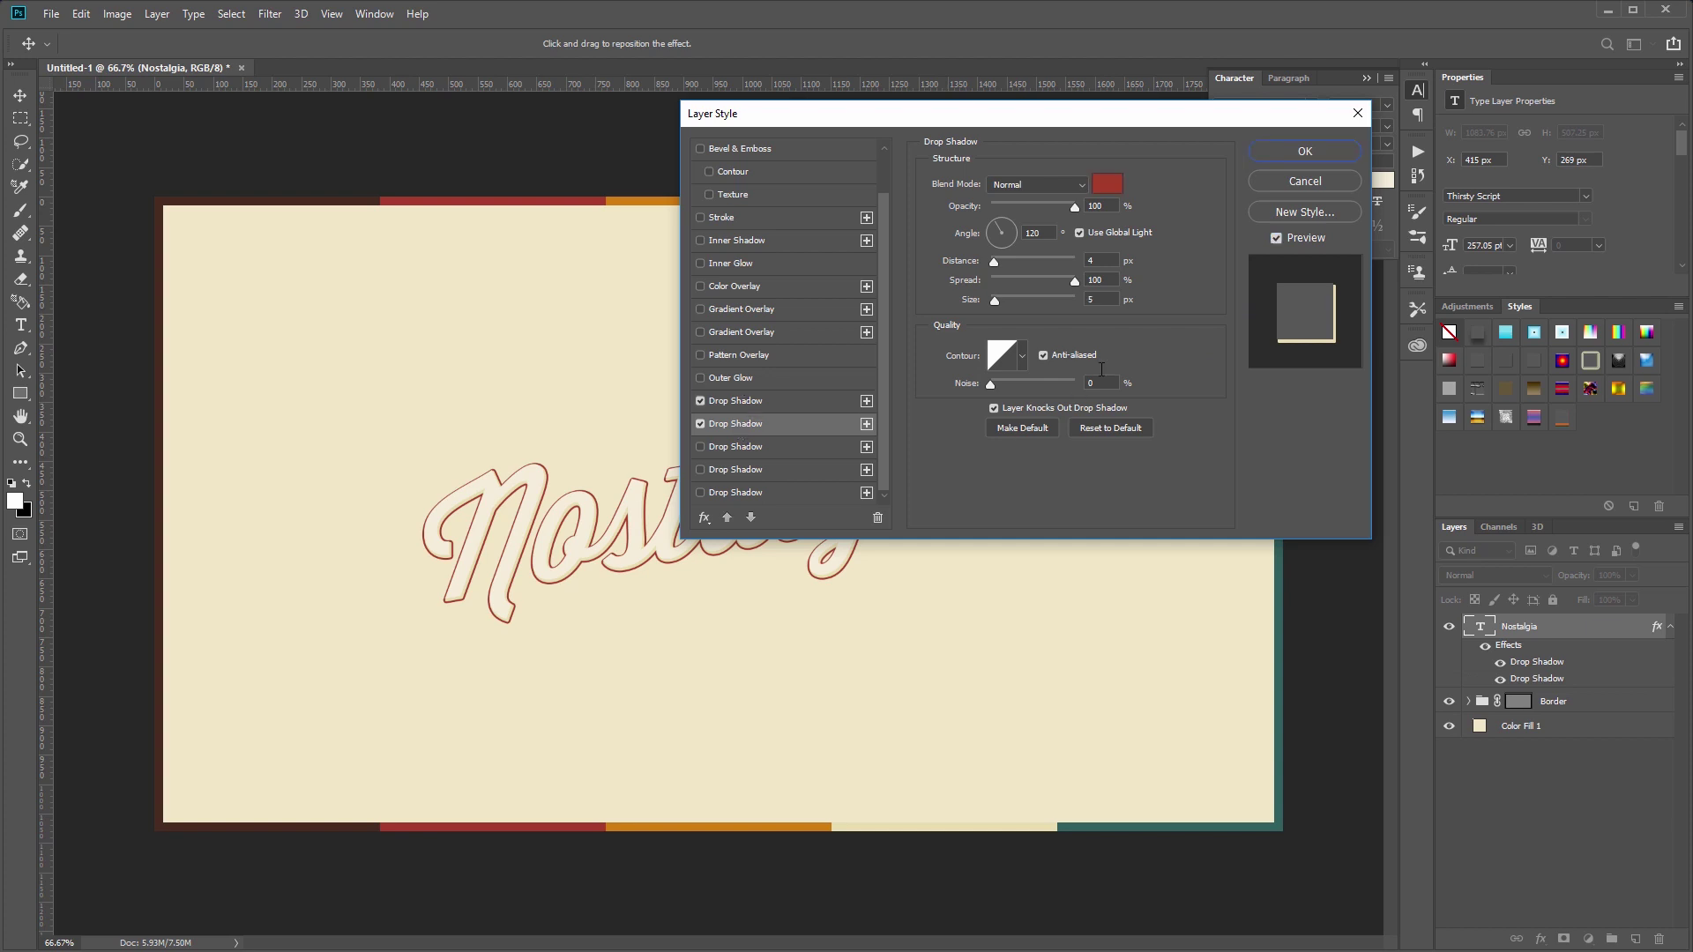
click(1107, 184)
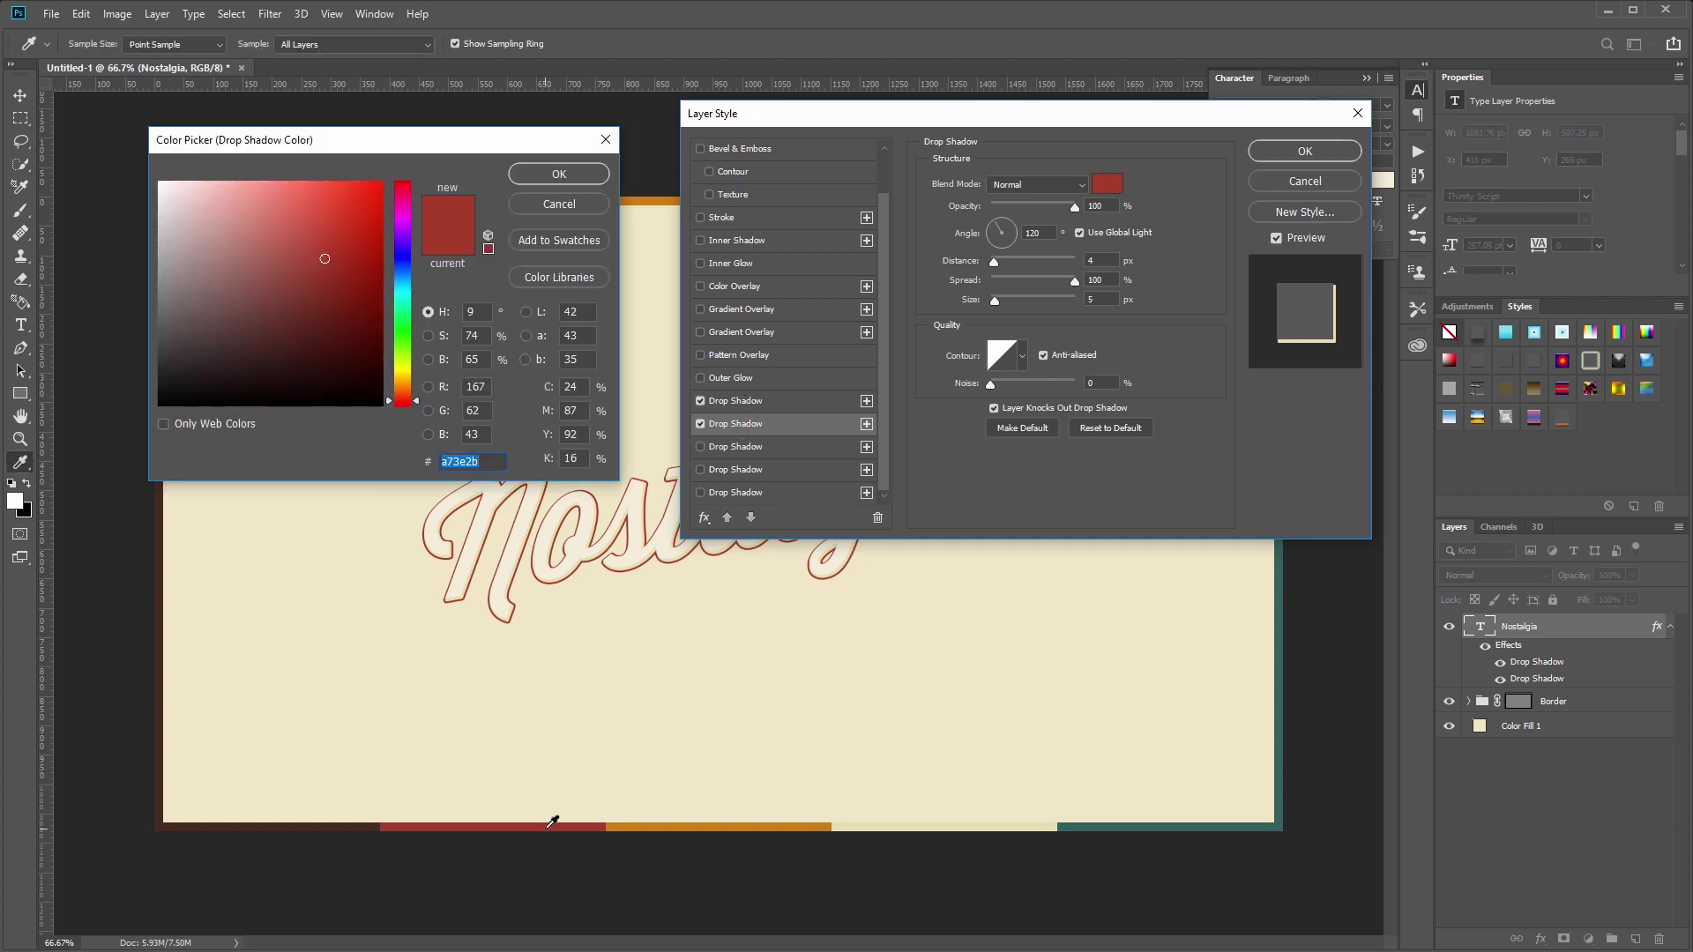
click(569, 178)
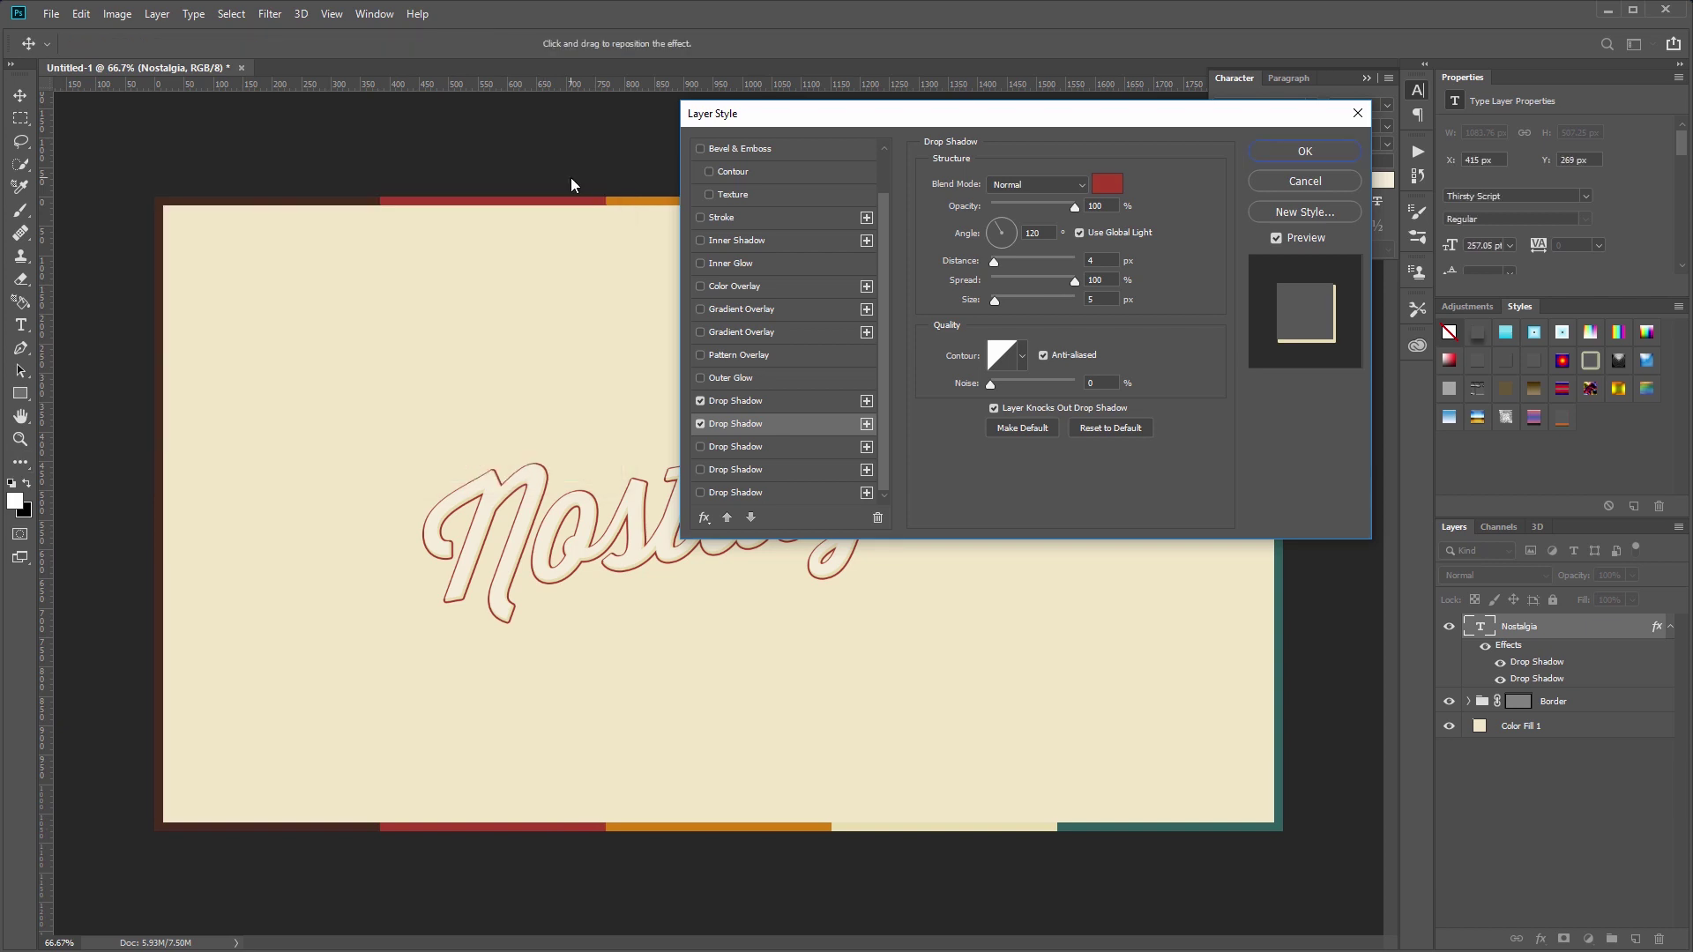
double_click(1096, 258)
text(15)
text(20)
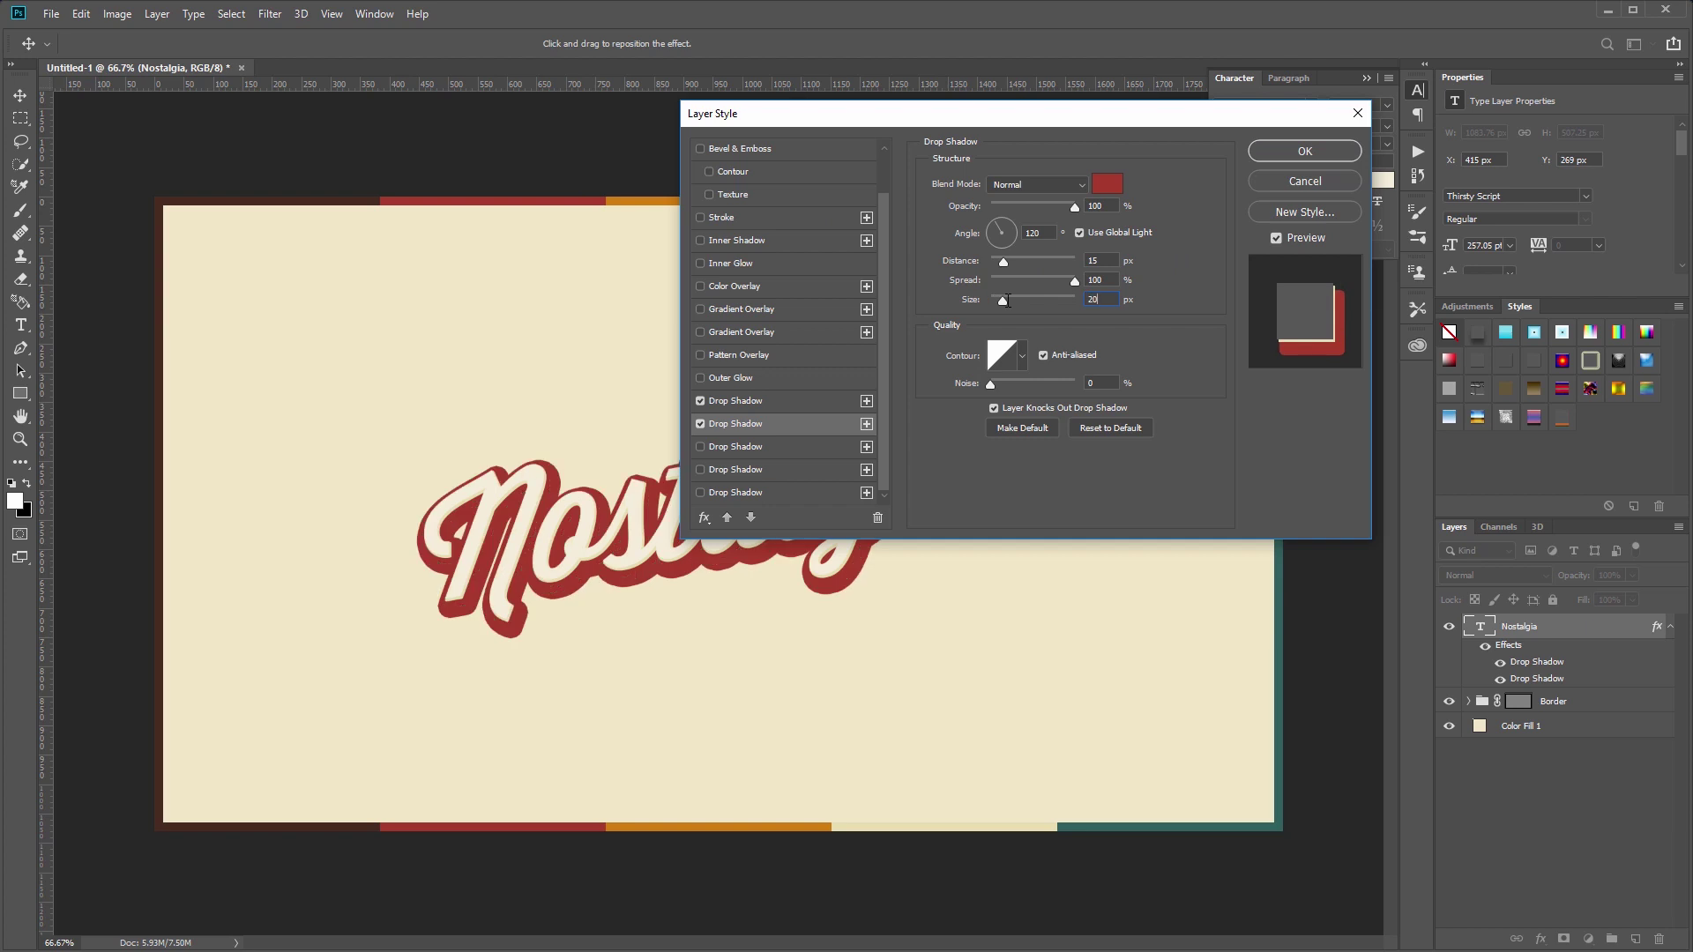
Step: Enable a third drop shadow in orange with distance 37 and size 20
click(699, 448)
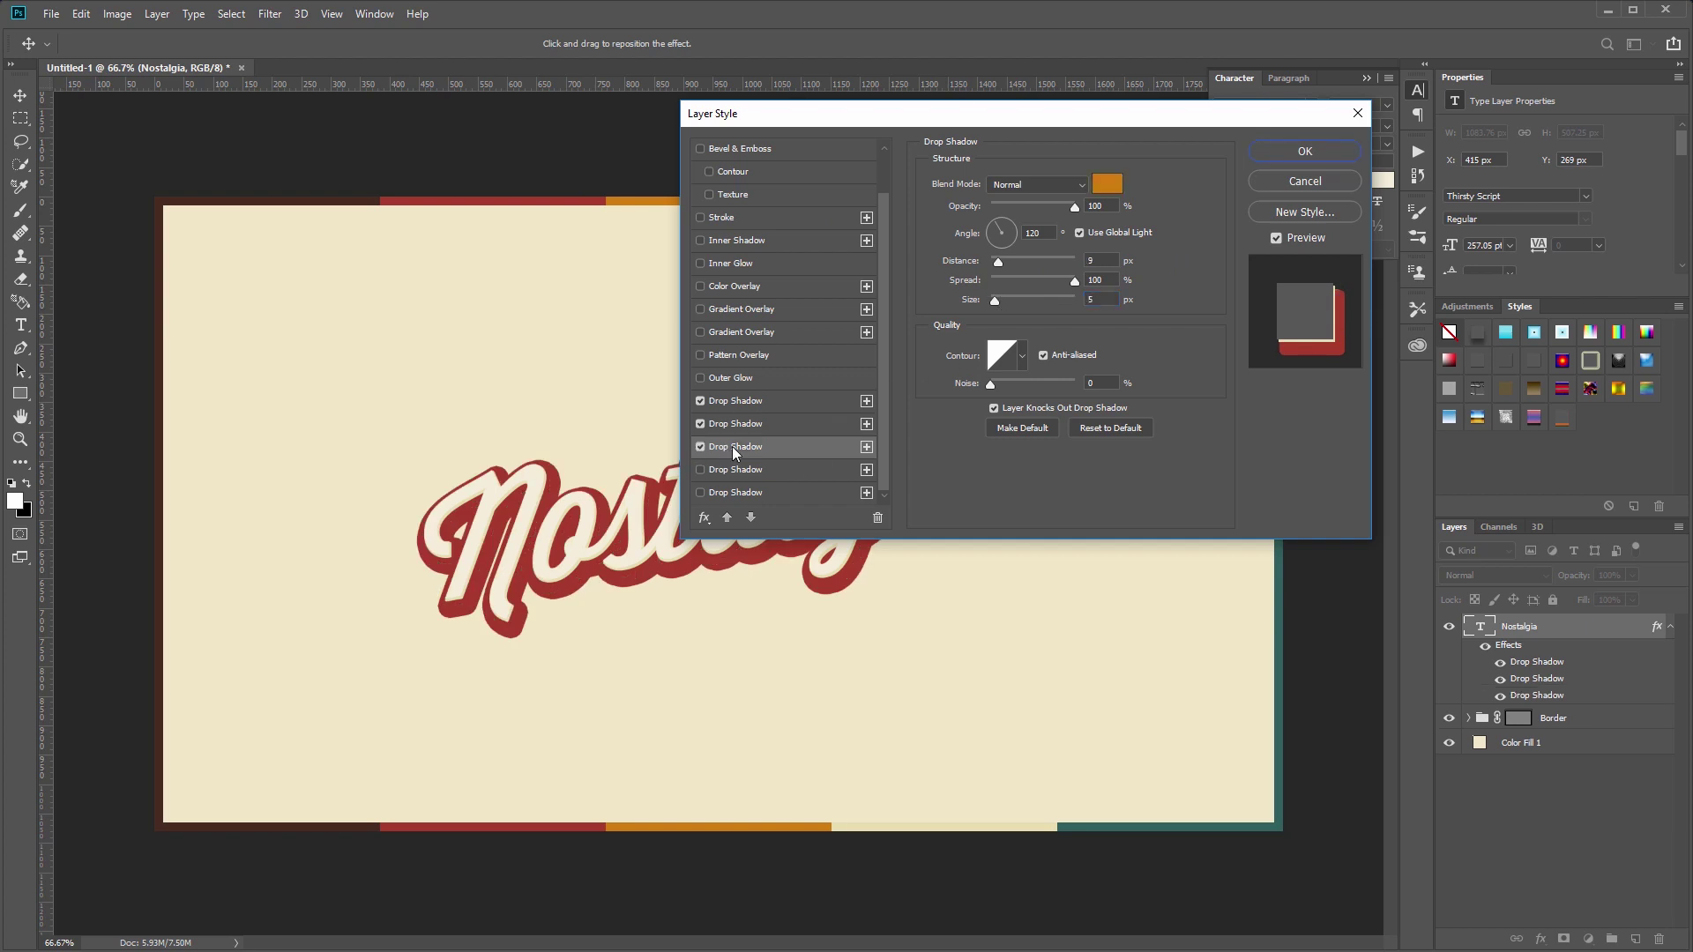
click(1104, 182)
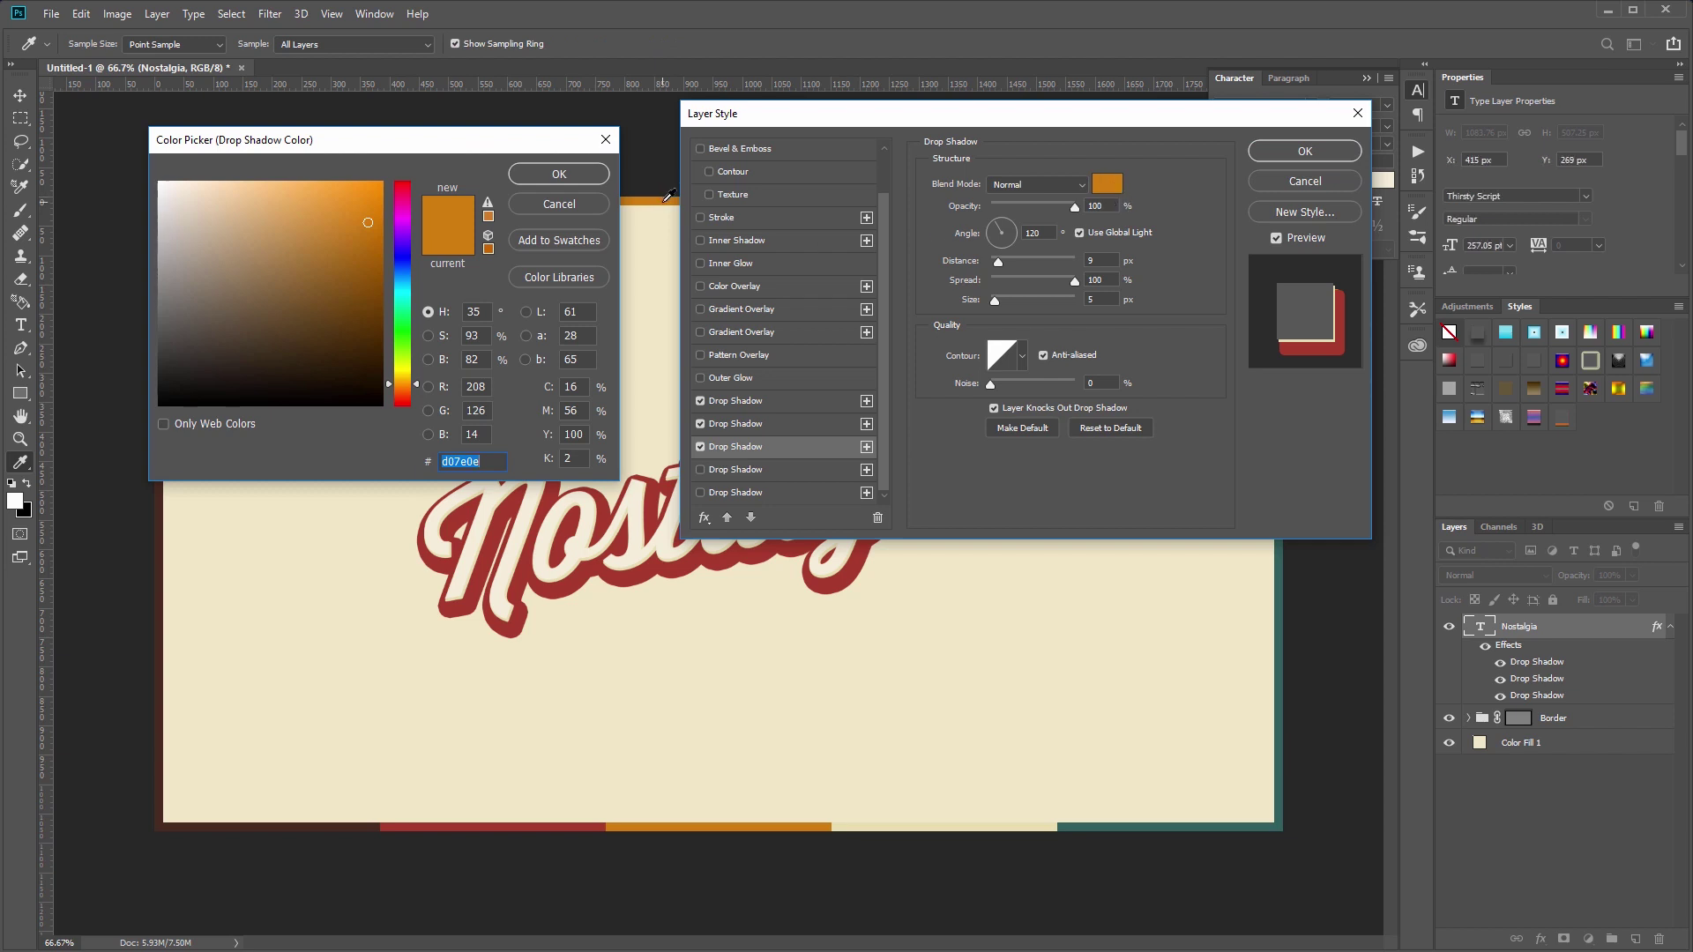
click(559, 175)
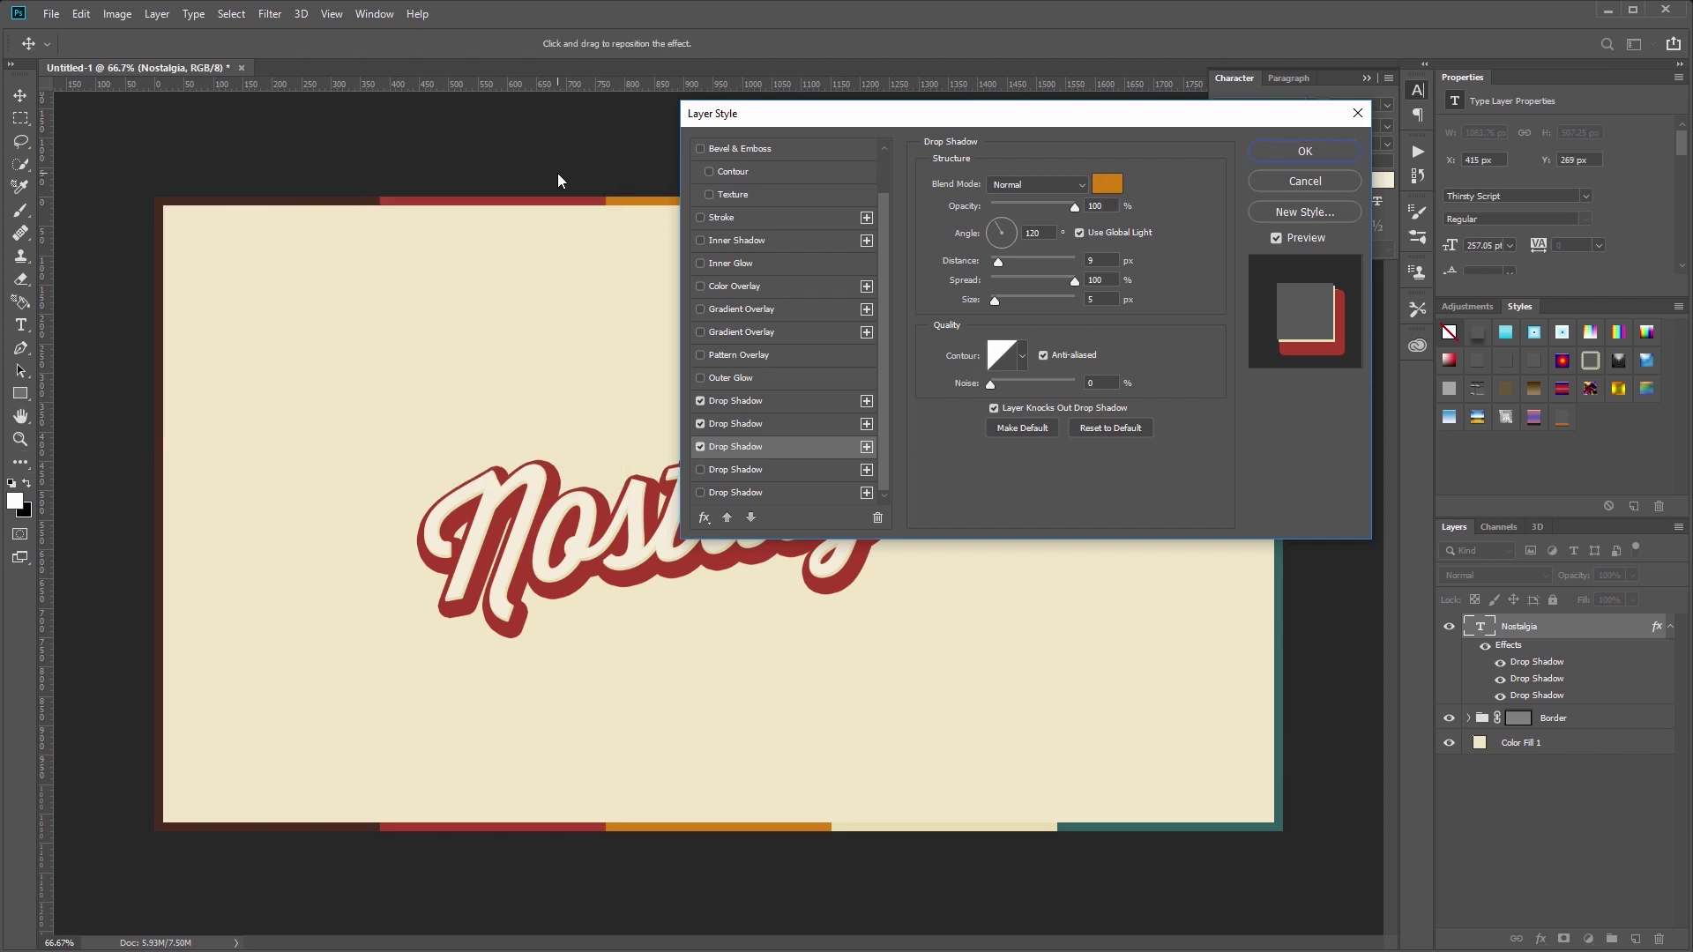
click(1111, 261)
click(1025, 261)
drag(994, 301, 984, 299)
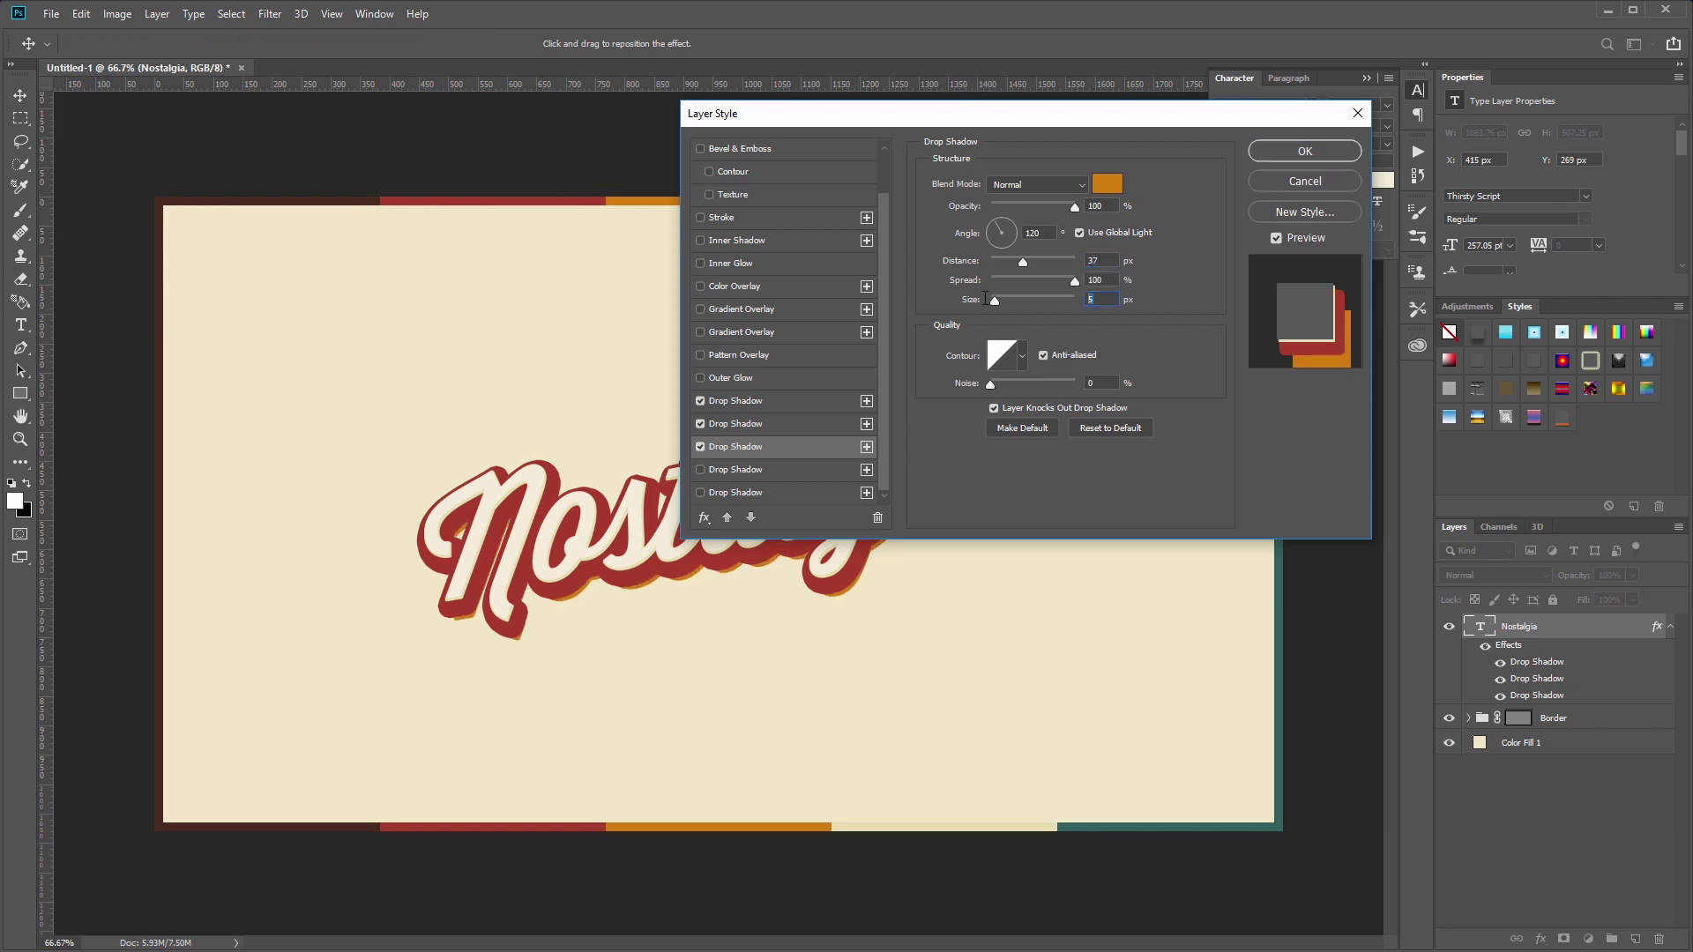
text(0)
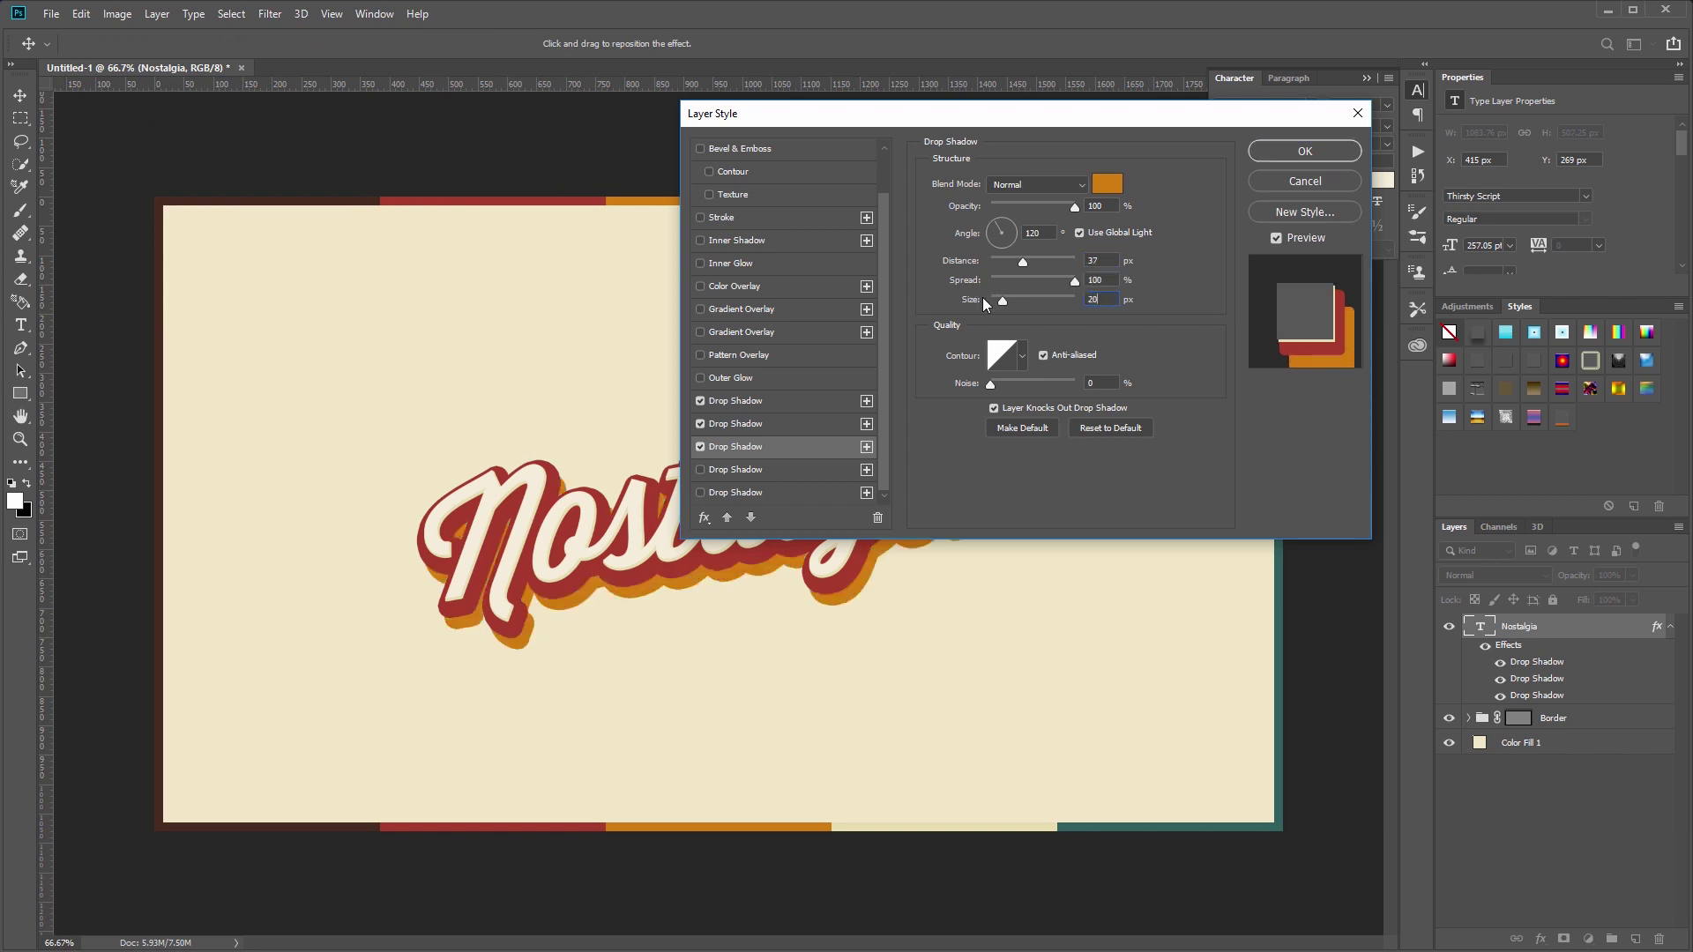
click(700, 469)
click(734, 469)
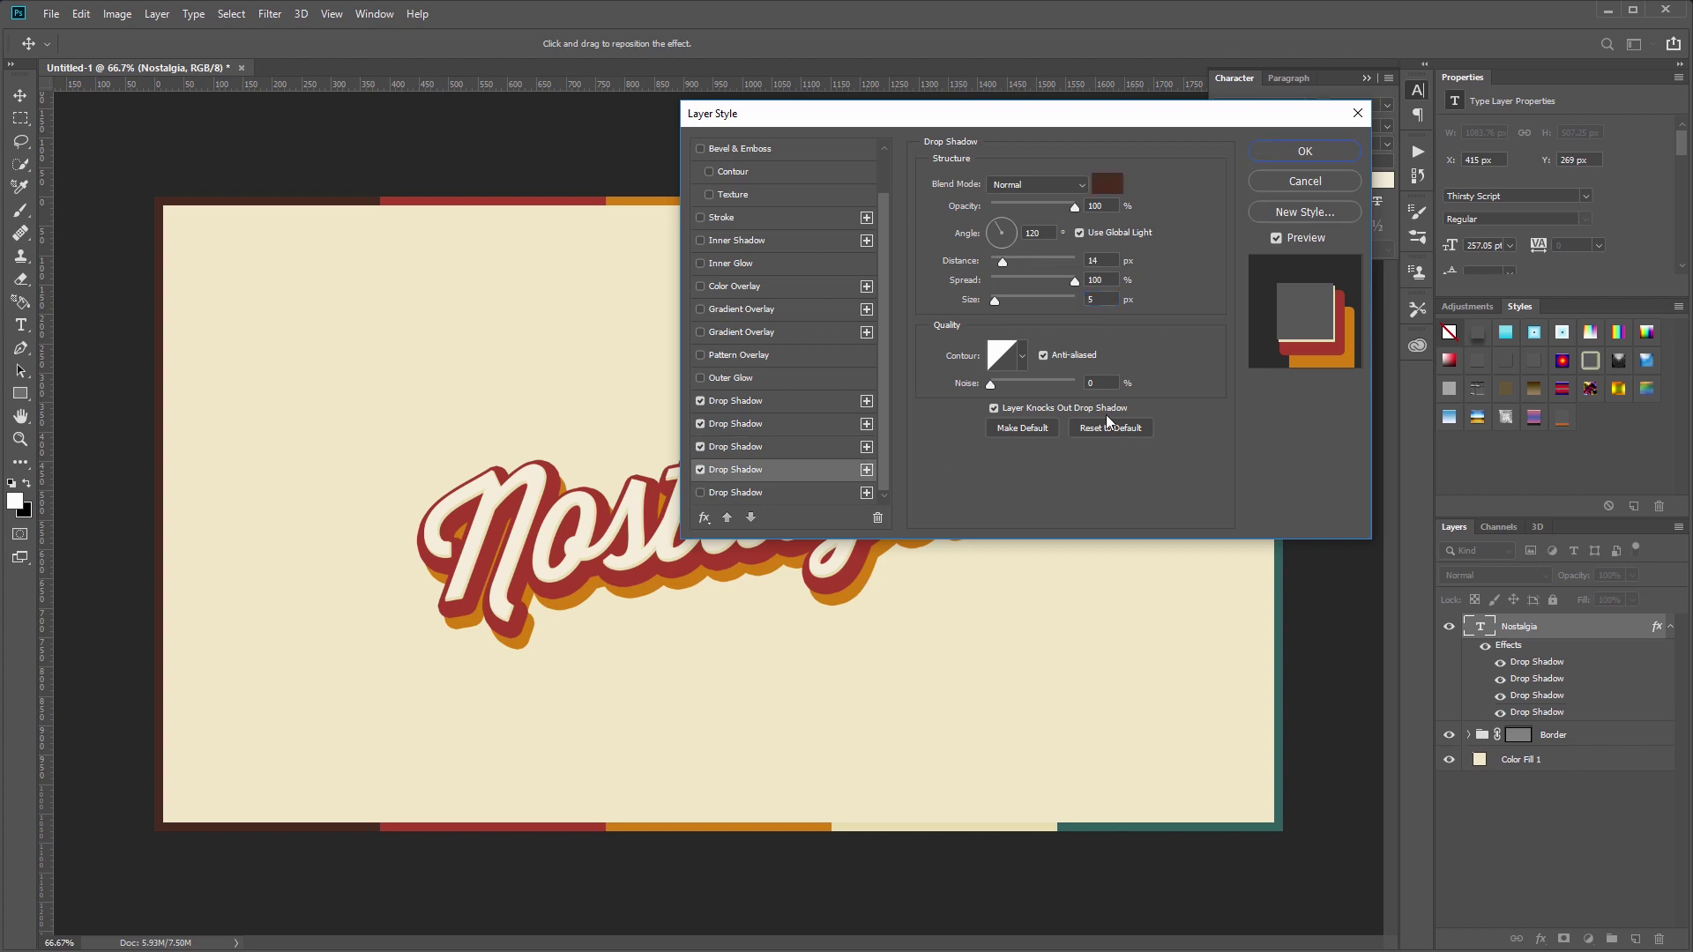
Step: Make the fourth drop shadow dark brown with distance 59 px and size 20
click(1099, 189)
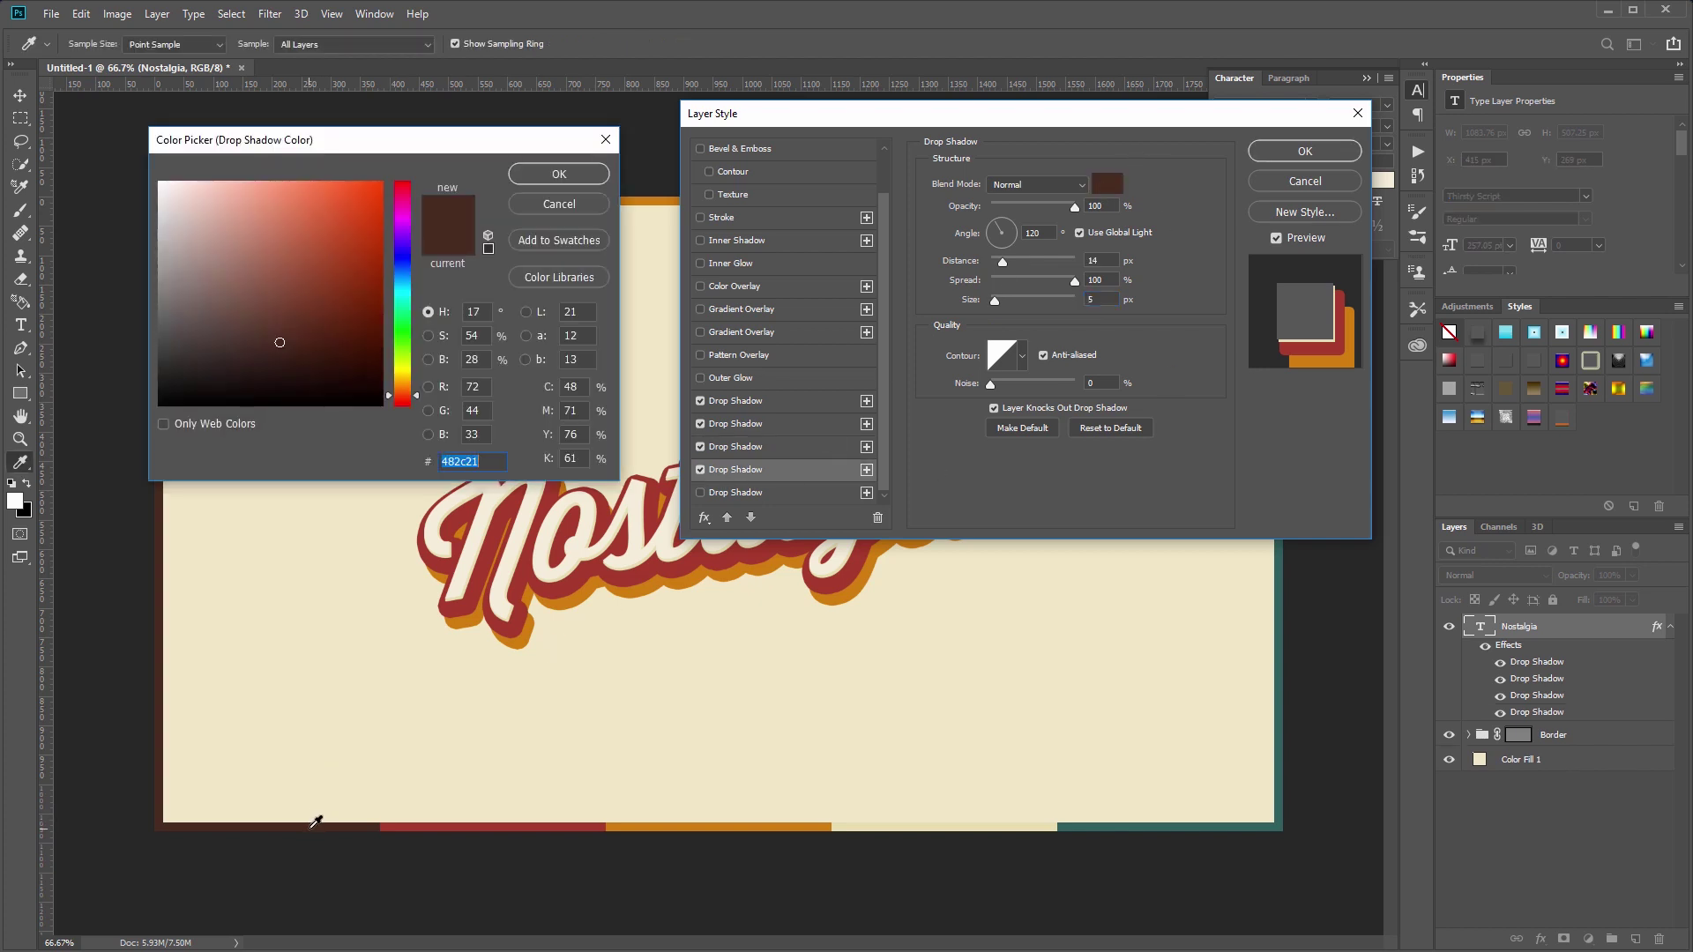
click(559, 175)
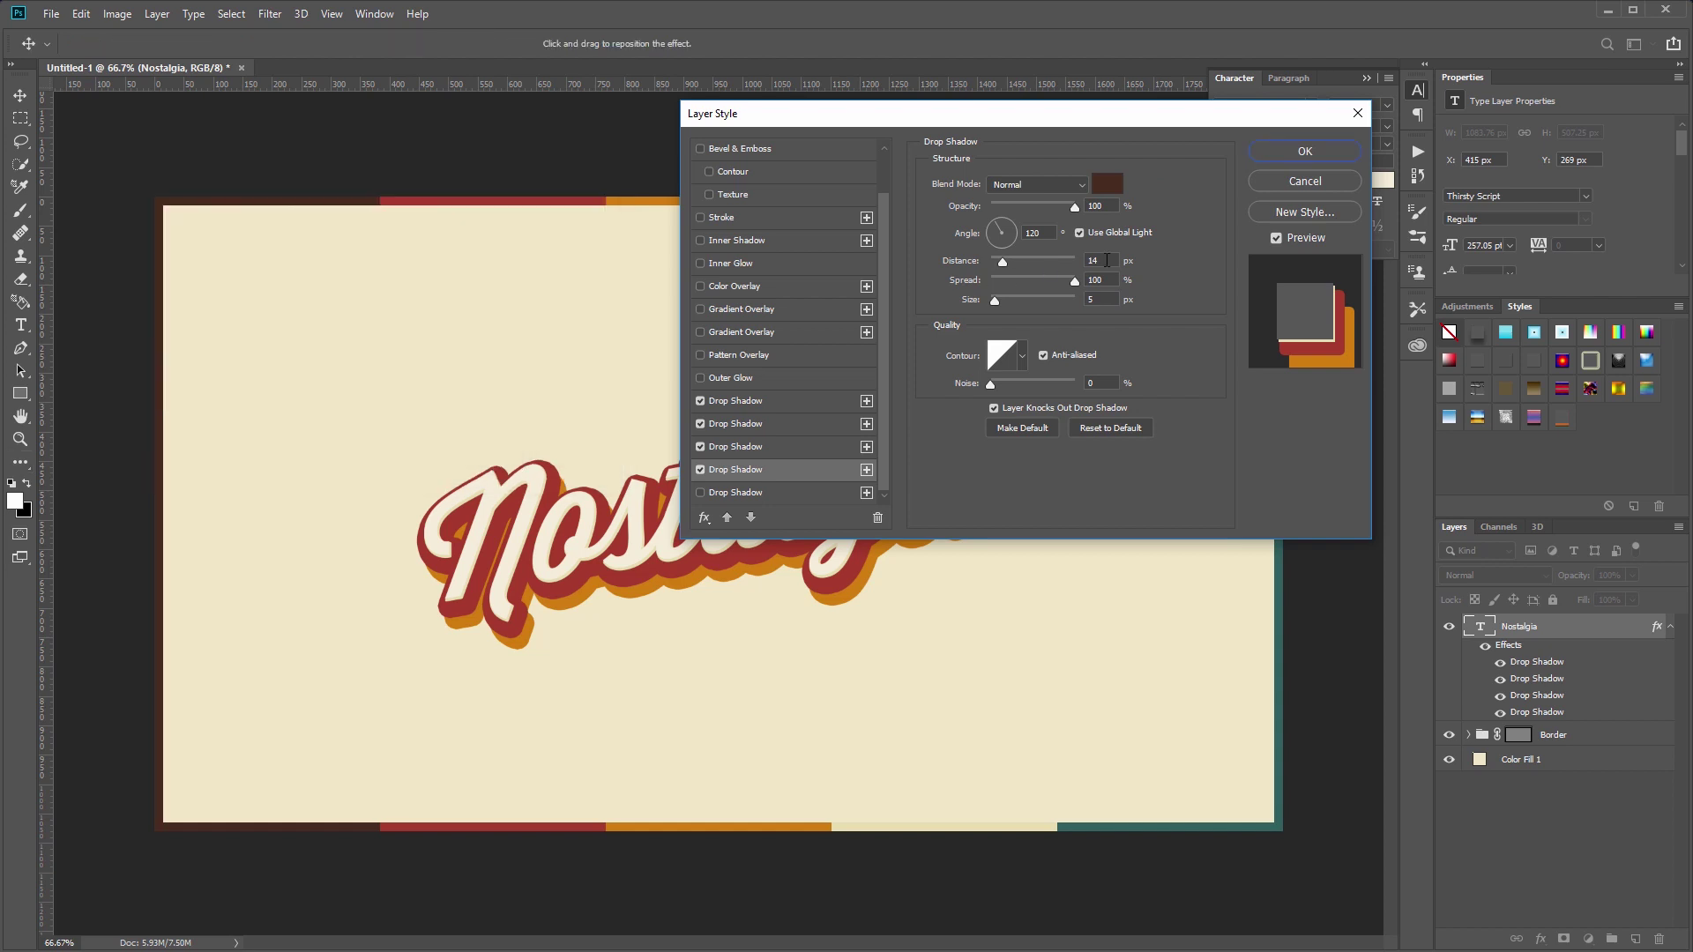
drag(978, 263, 973, 267)
text(9)
key(Tab)
key(Tab)
text(20)
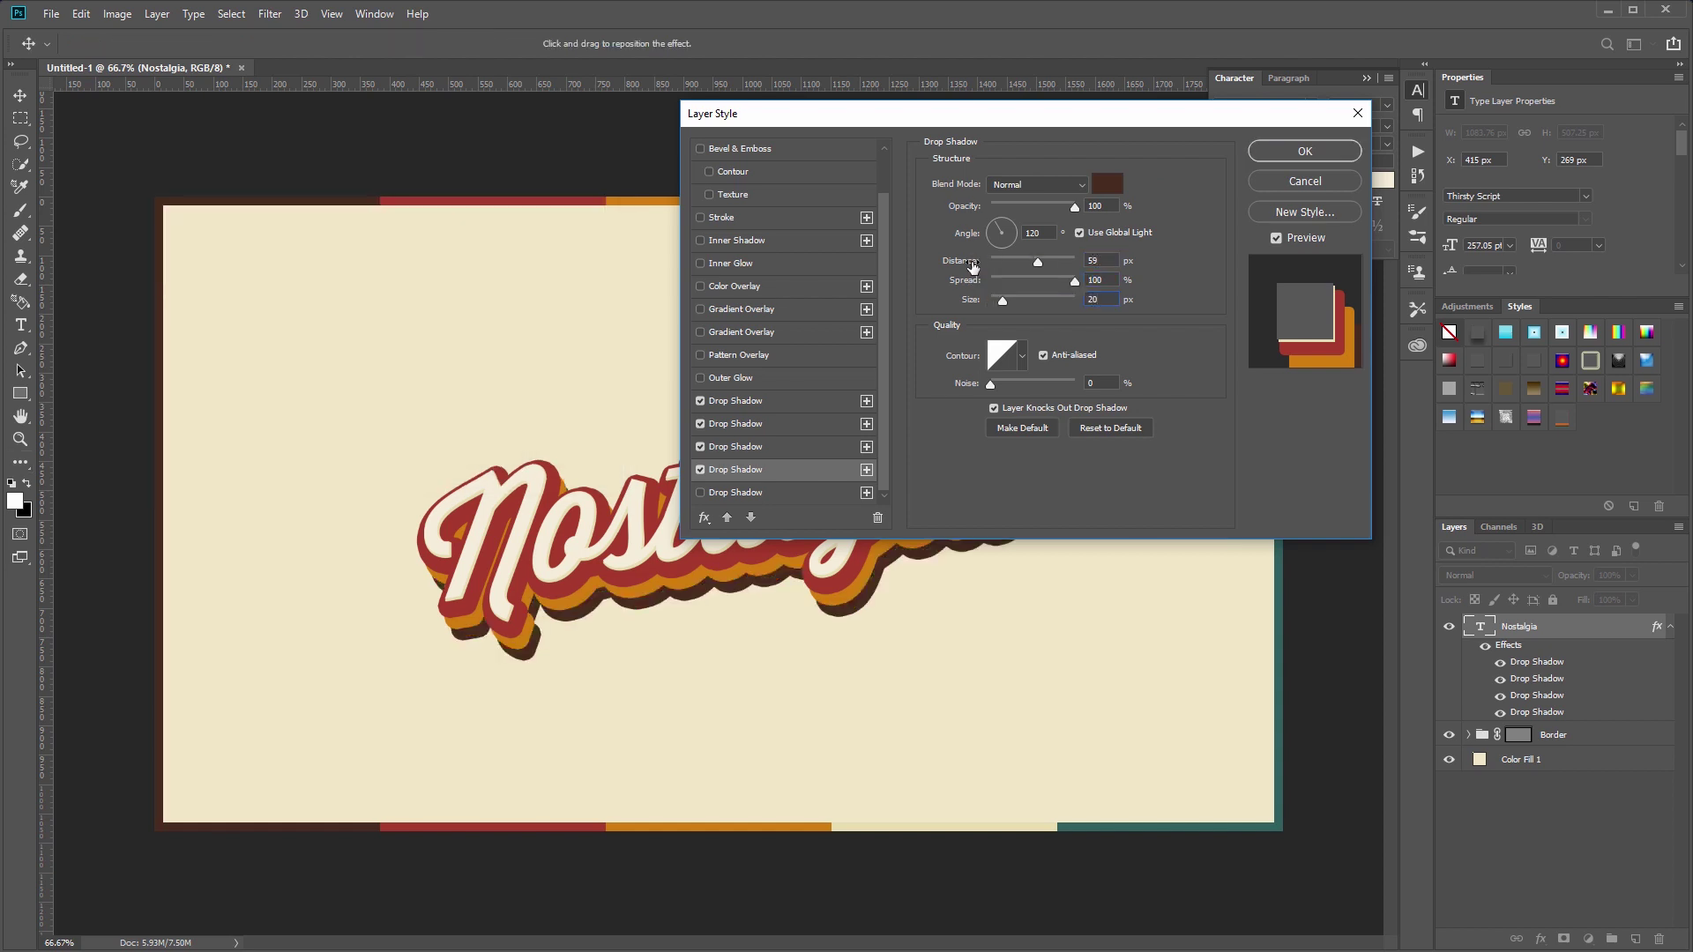
Step: Add a fifth teal #2f615e drop shadow at distance 81, size 20, and apply the style
click(732, 494)
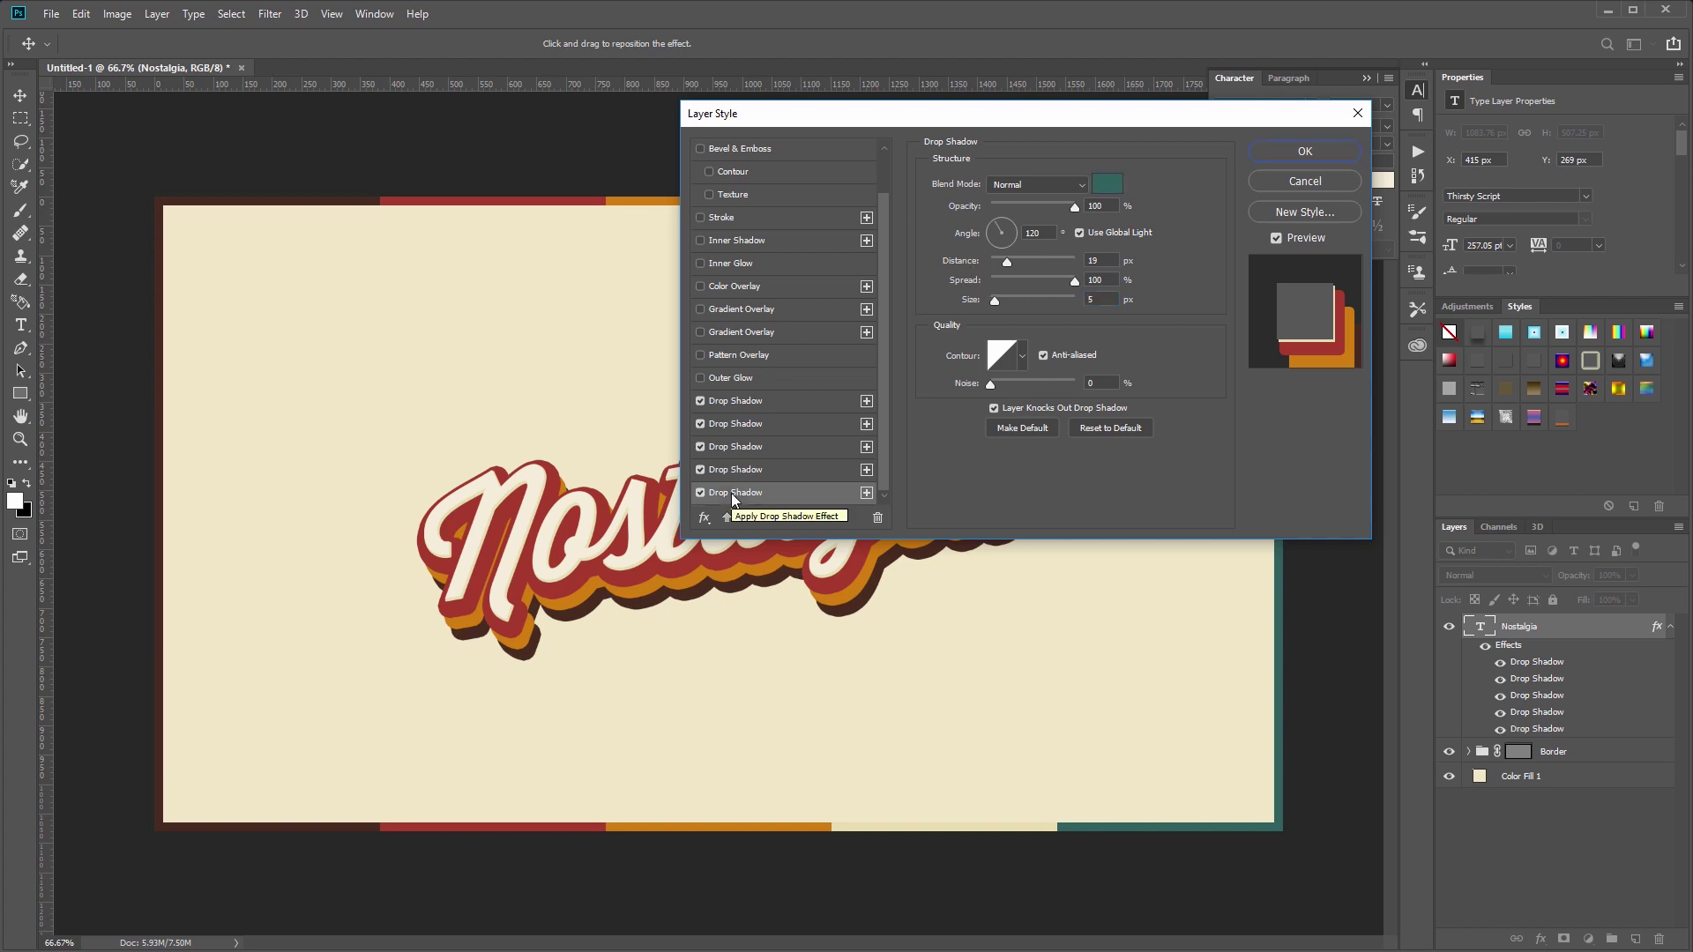
click(1107, 184)
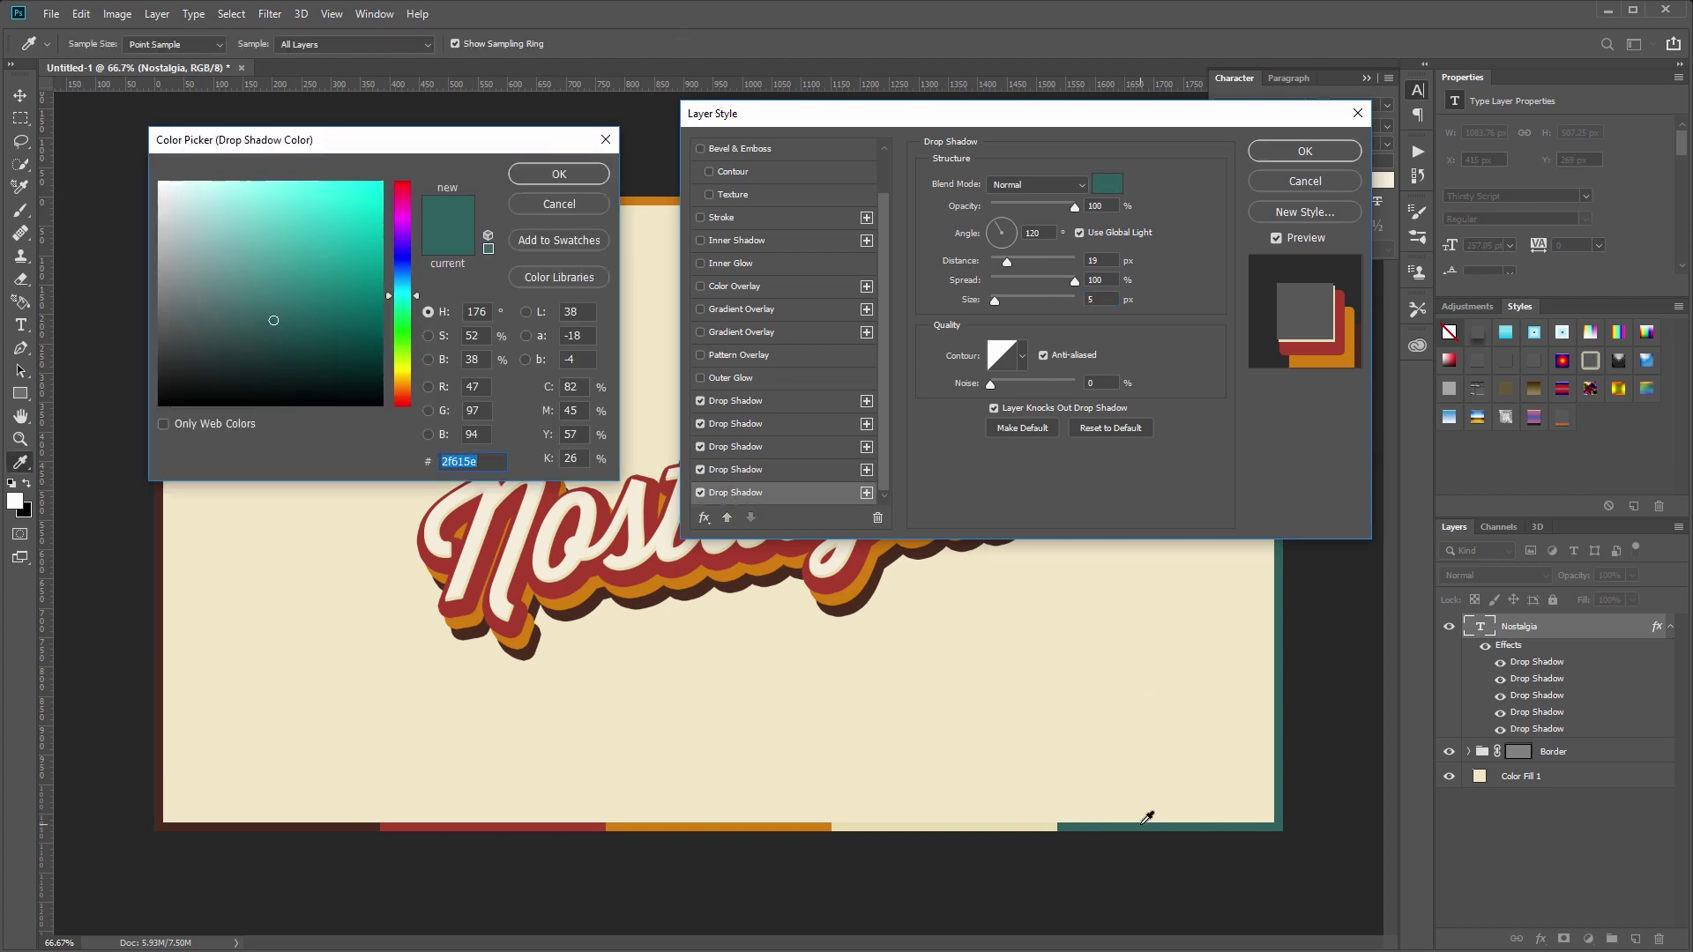
click(584, 173)
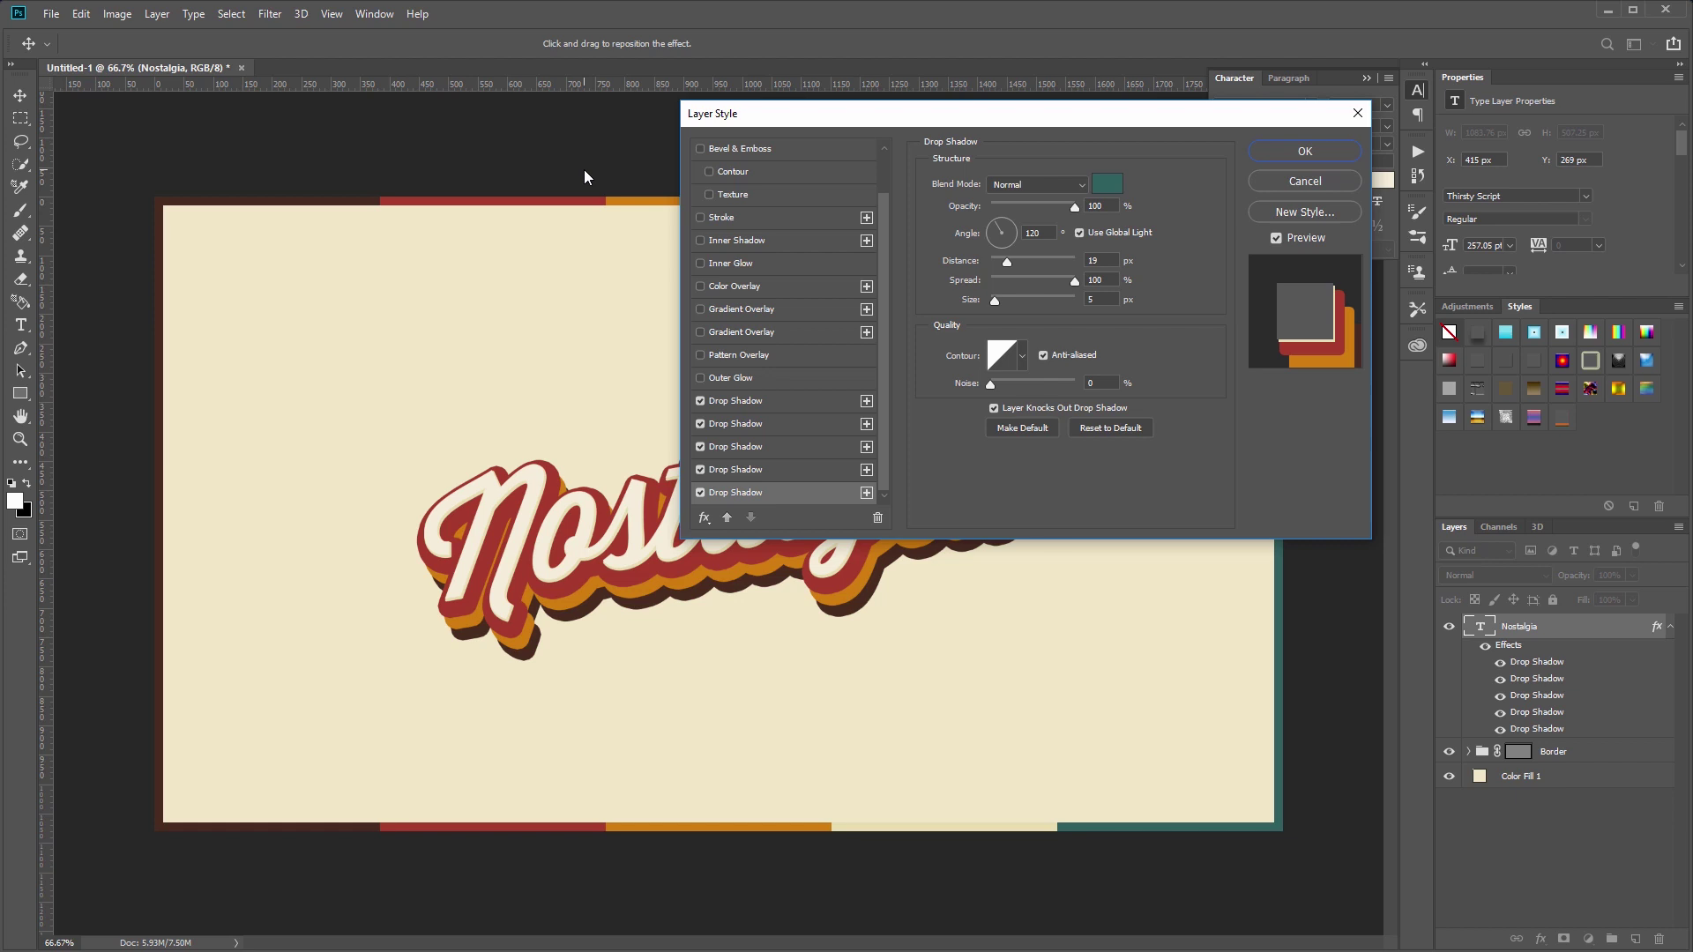
click(1096, 260)
text(81)
key(Tab)
key(Tab)
text(20)
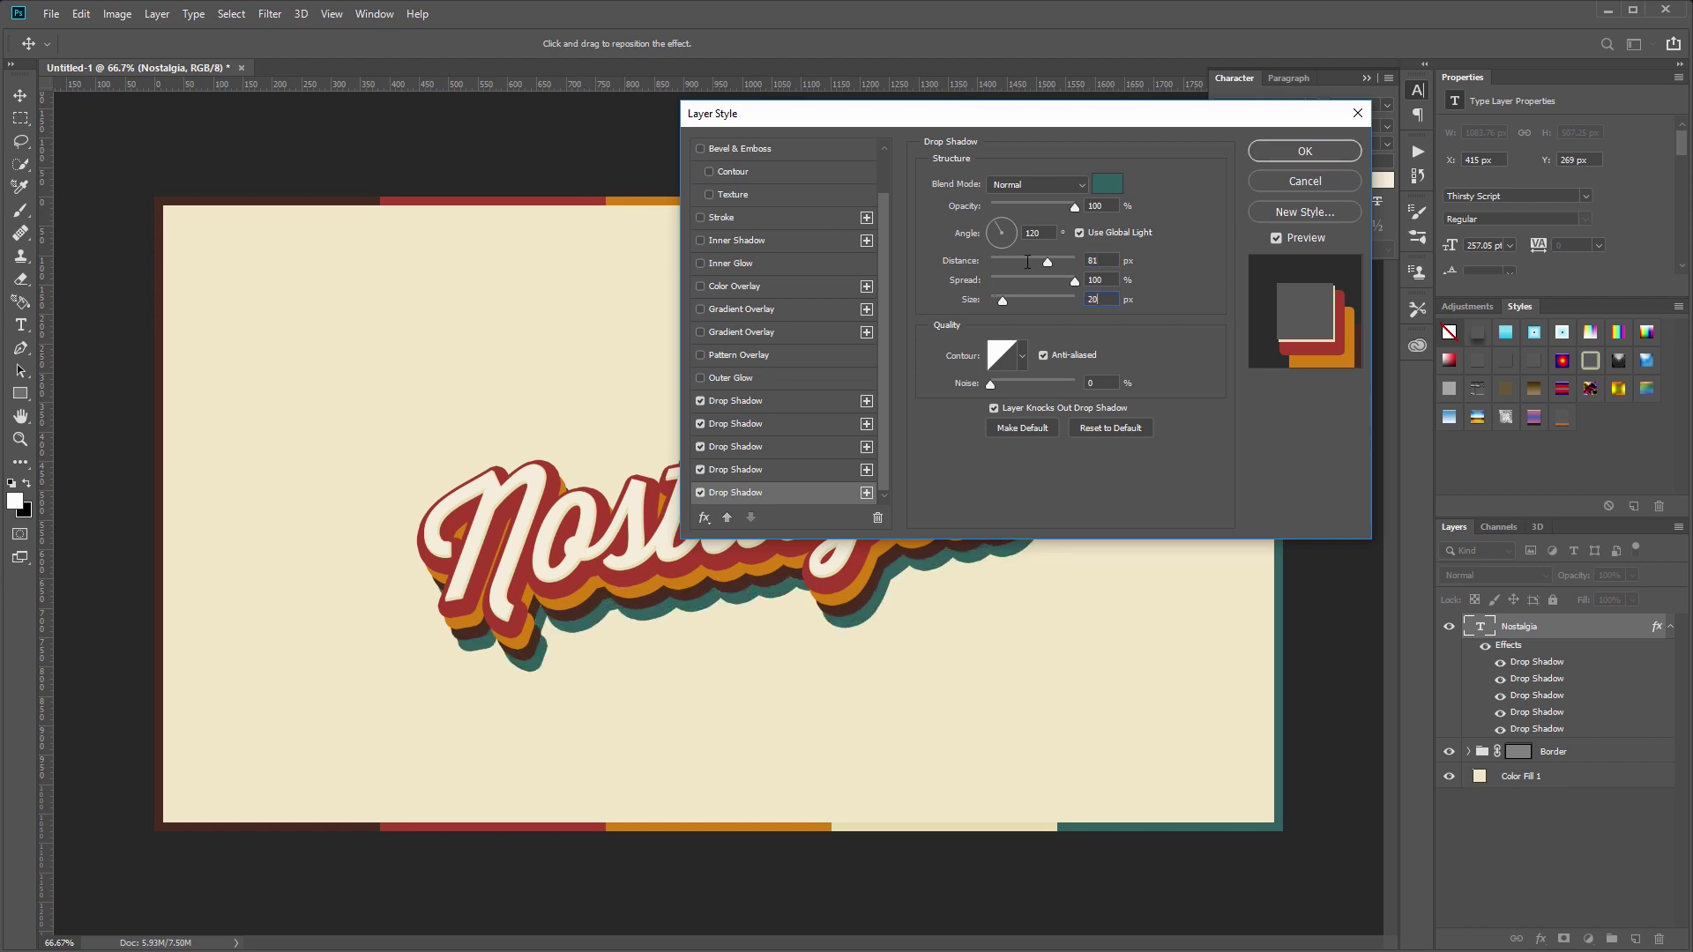
click(1298, 145)
click(1331, 540)
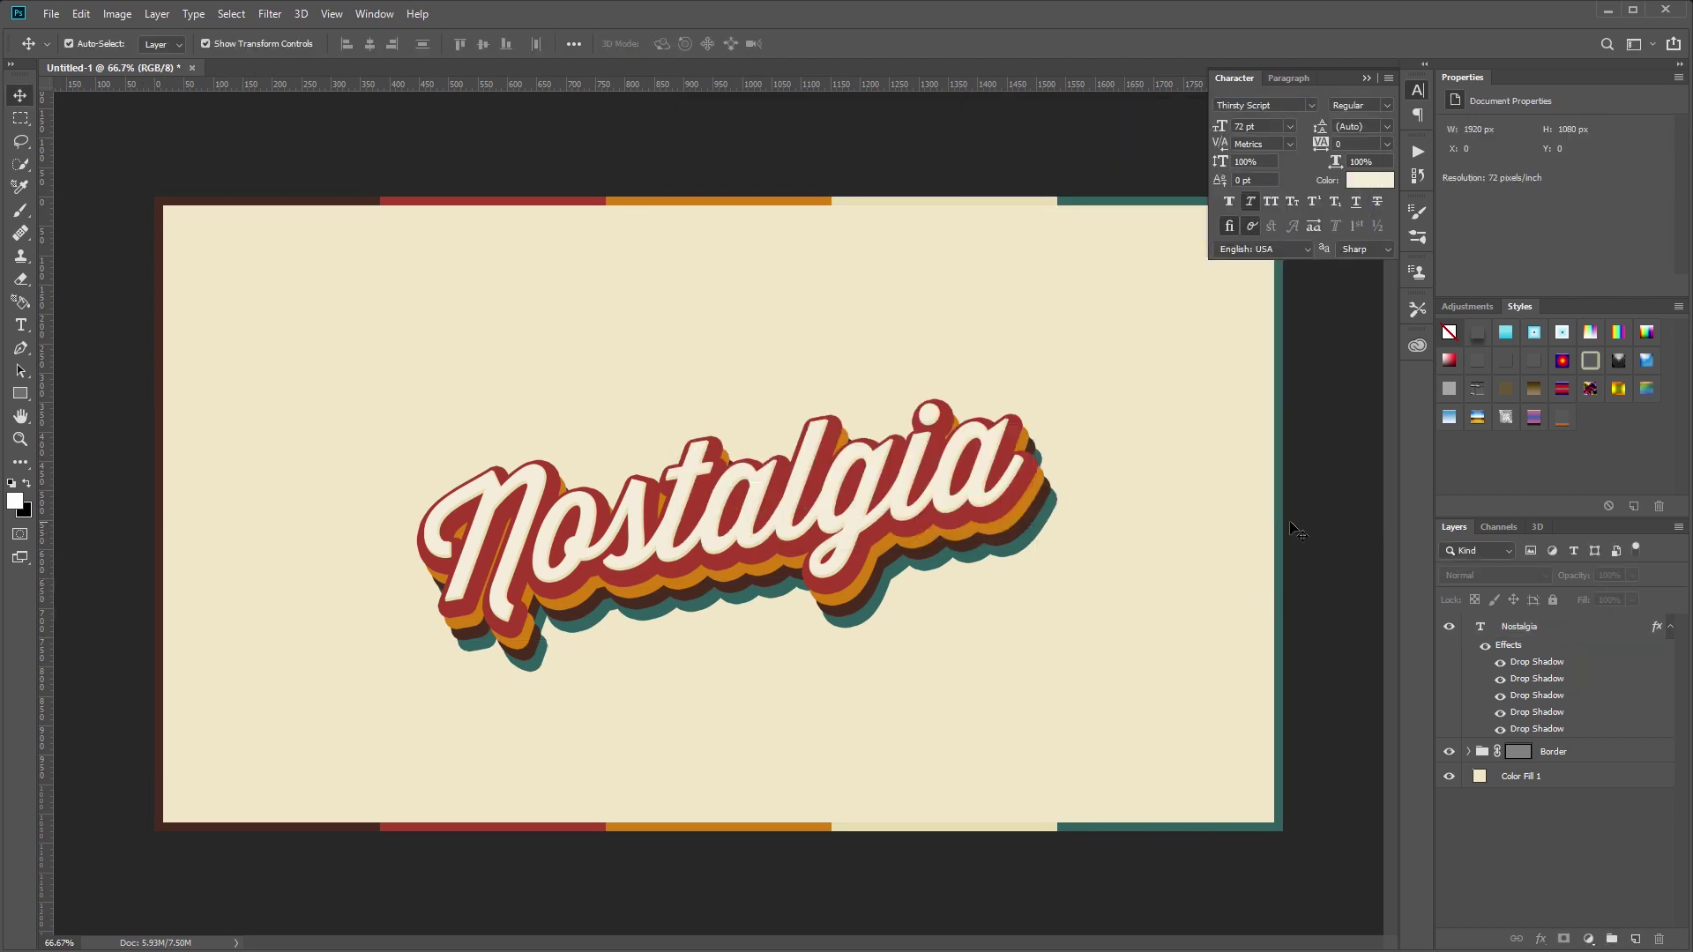
Step: Switch to File Explorer and open the tutorial's textures folder containing retro-text-effect-texture.jpg
click(1363, 79)
key(alt+Tab)
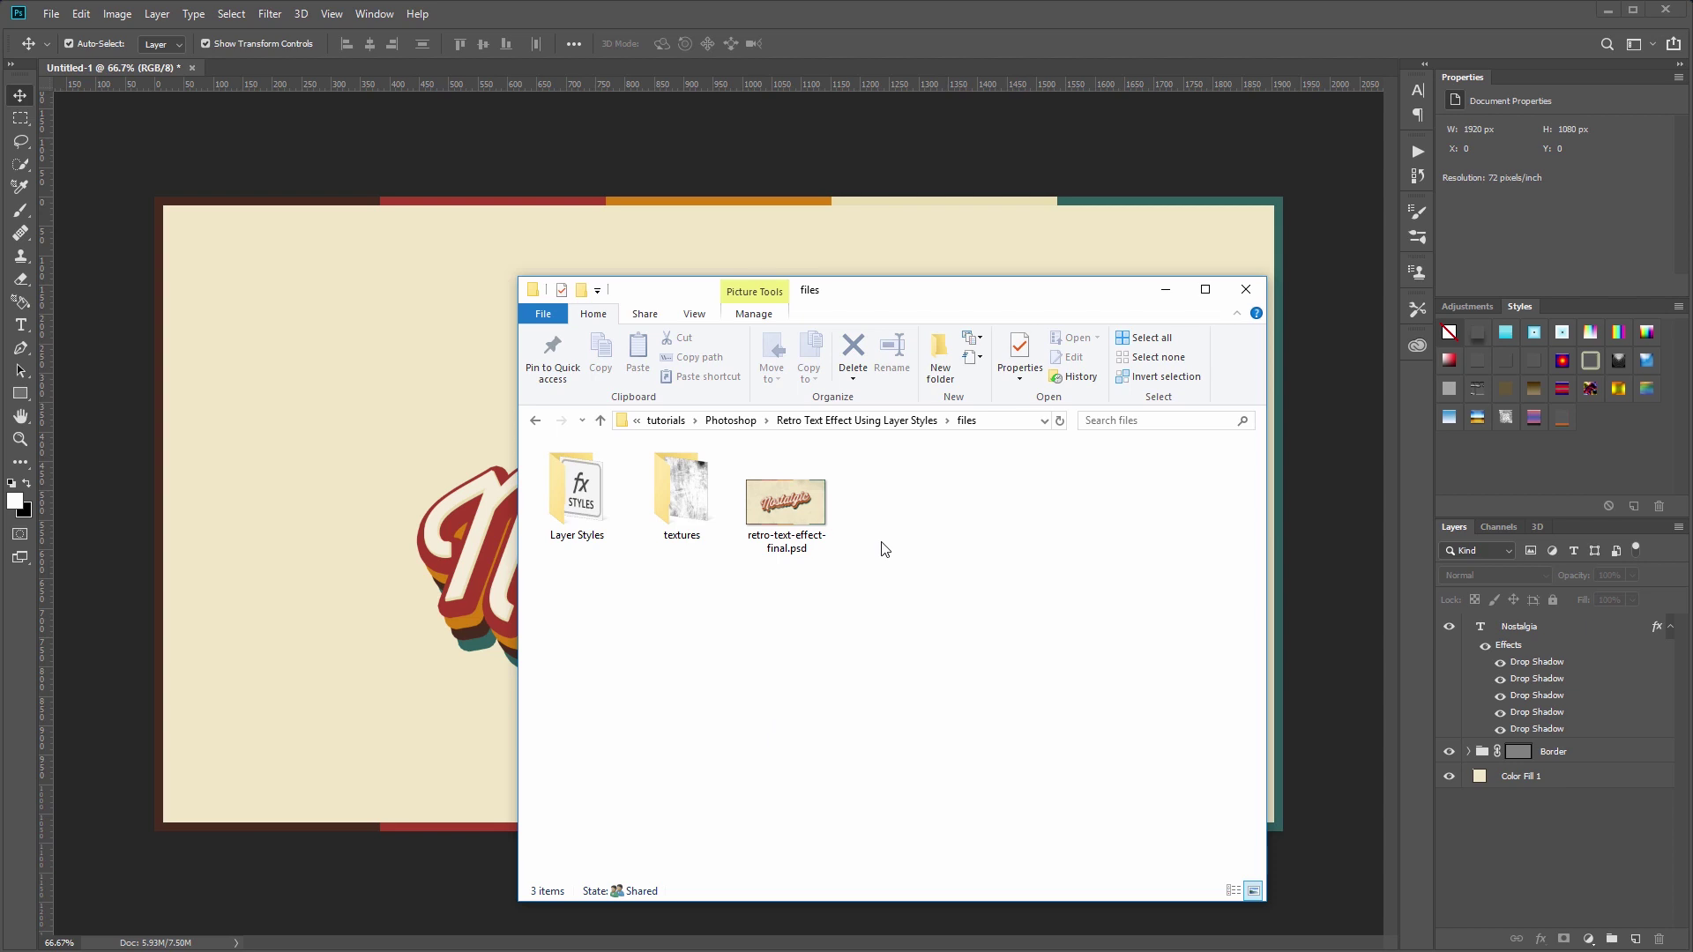
double_click(681, 496)
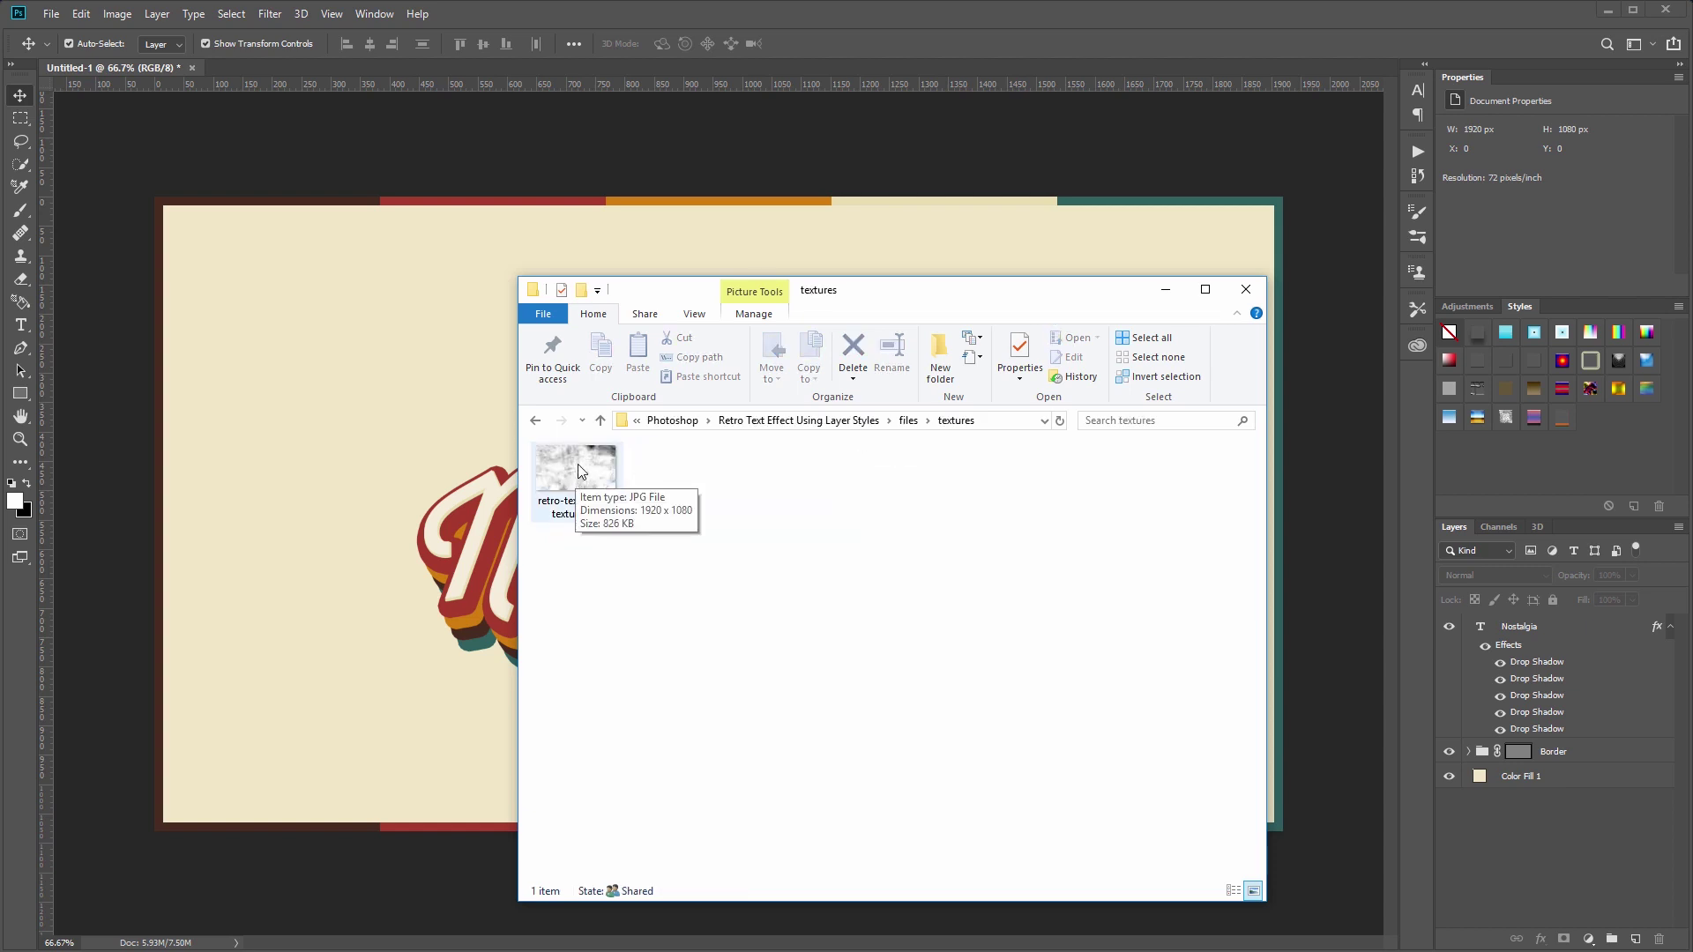
Step: Place the grunge texture JPG on the canvas below the Nostalgia text layer
drag(579, 464, 401, 511)
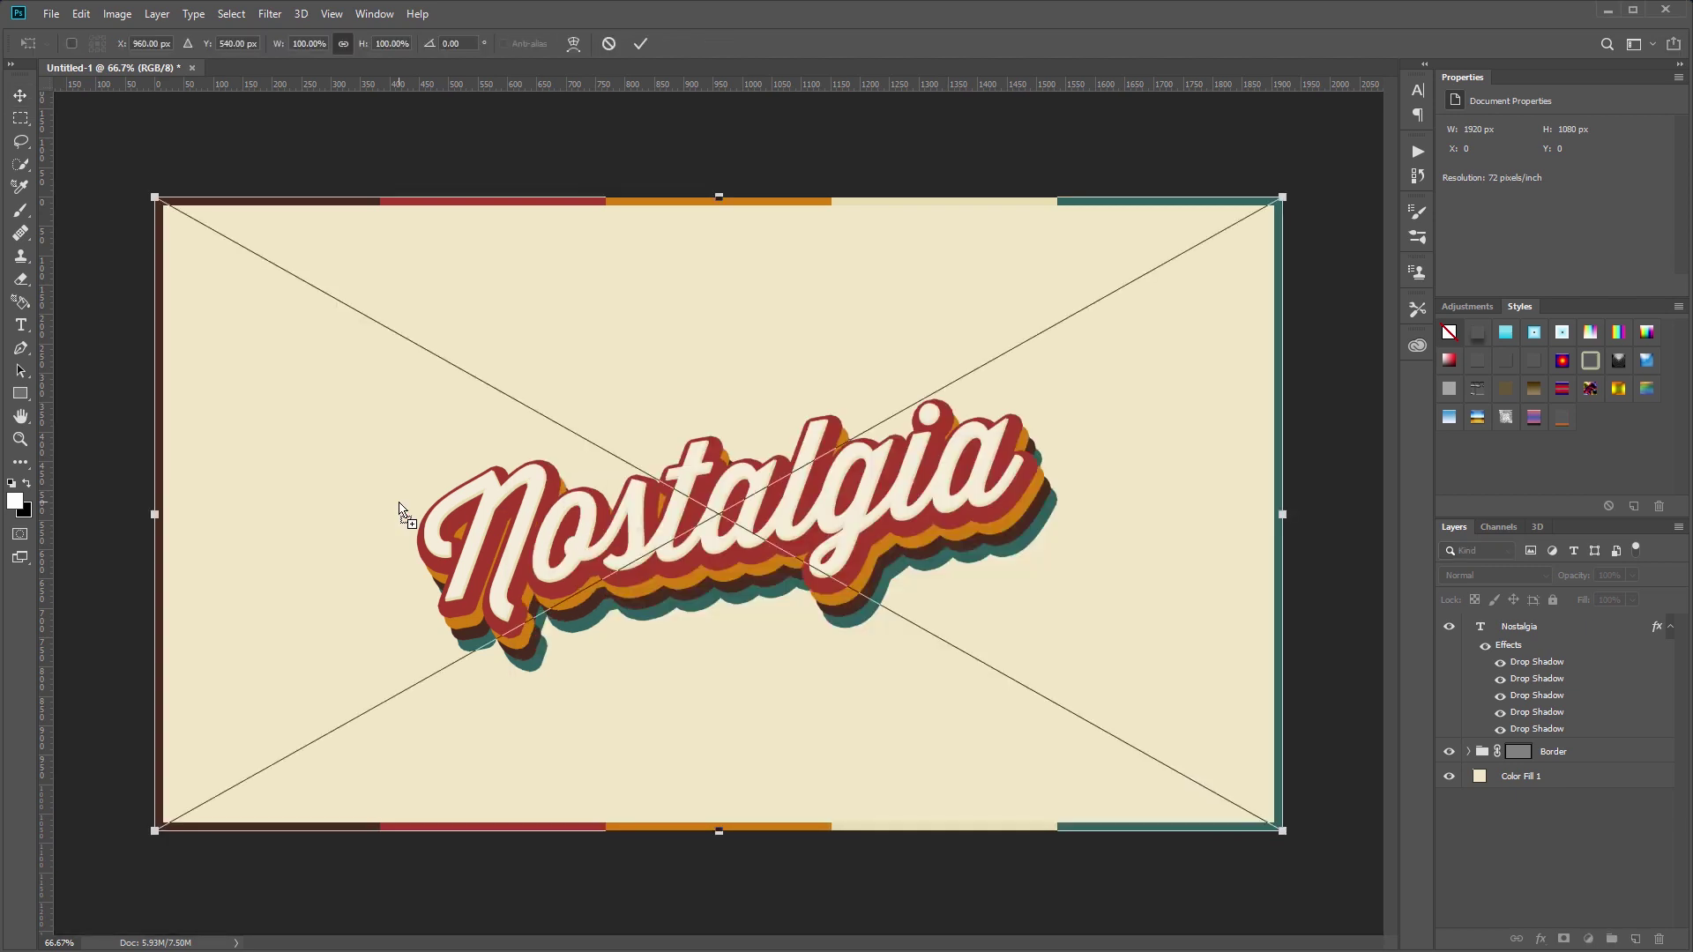
key(Return)
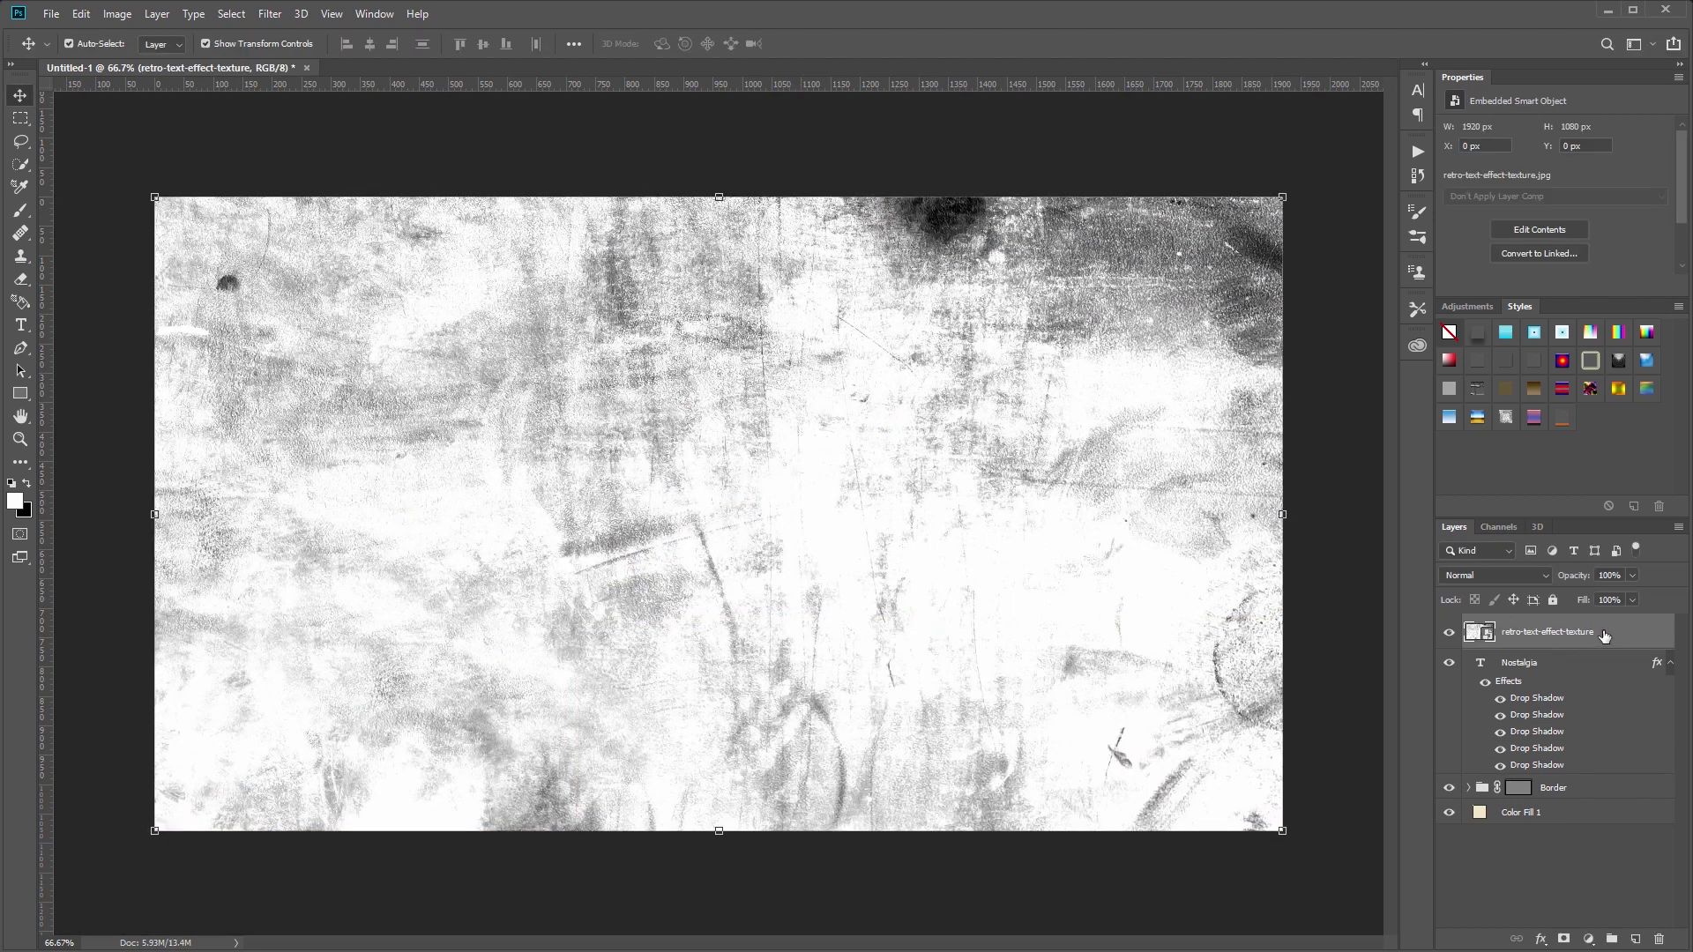
drag(1607, 637, 1607, 760)
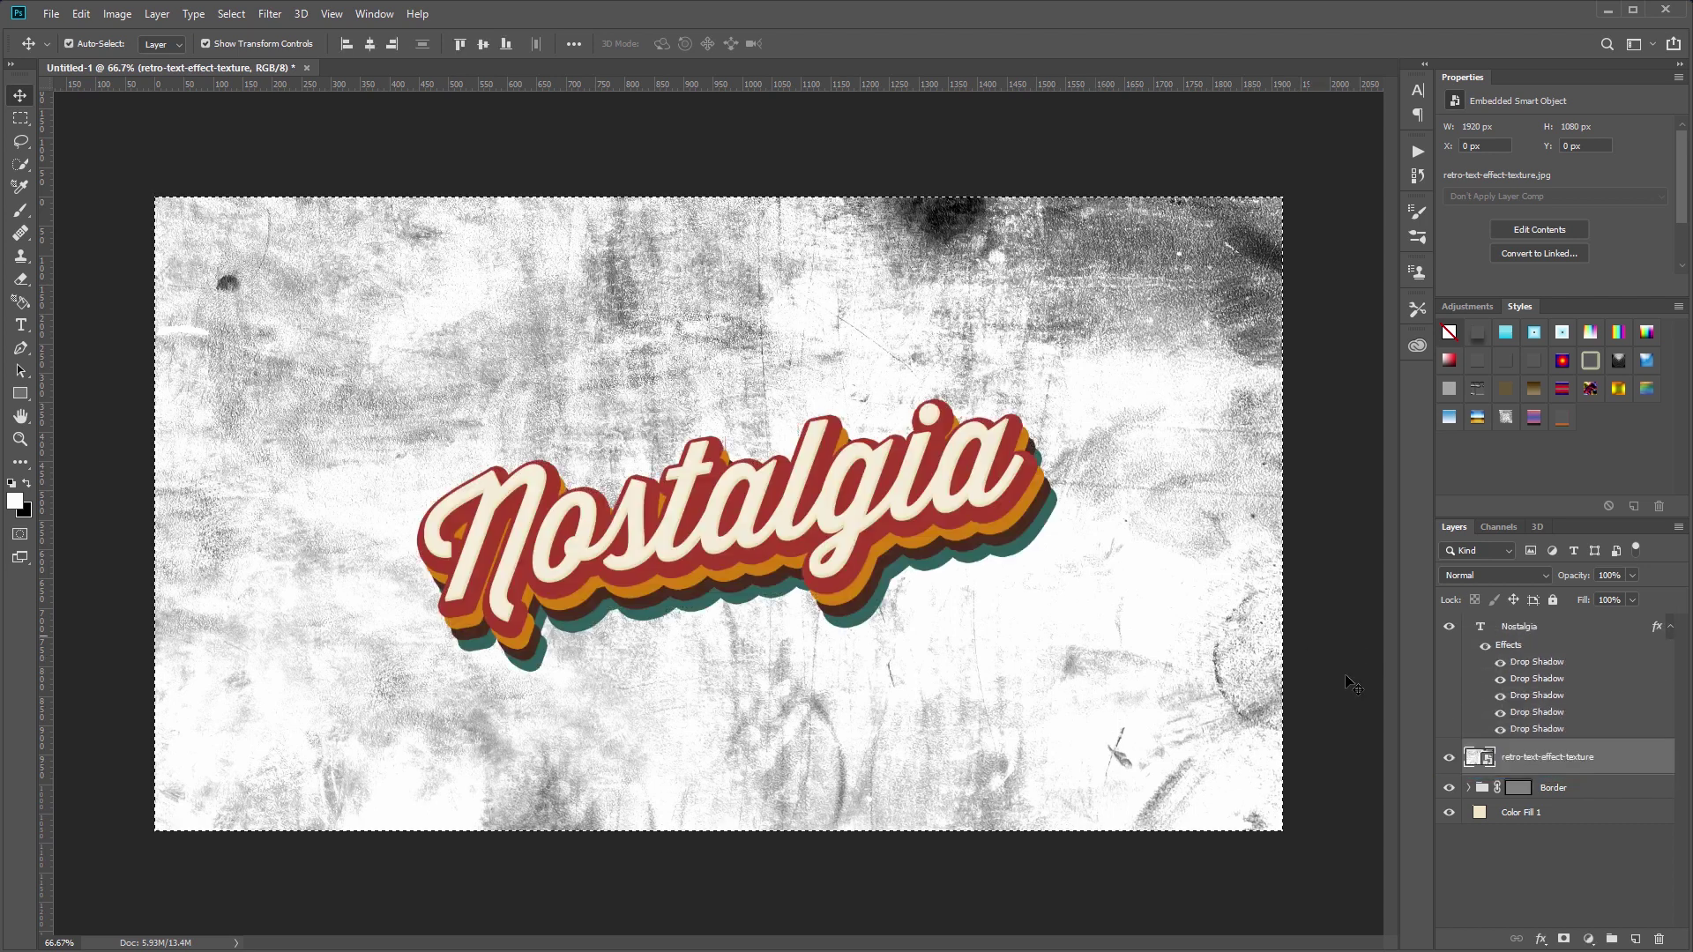
key(ctrl+a)
Step: Add a layer mask to Nostalgia and paste the grunge texture into it
click(1570, 628)
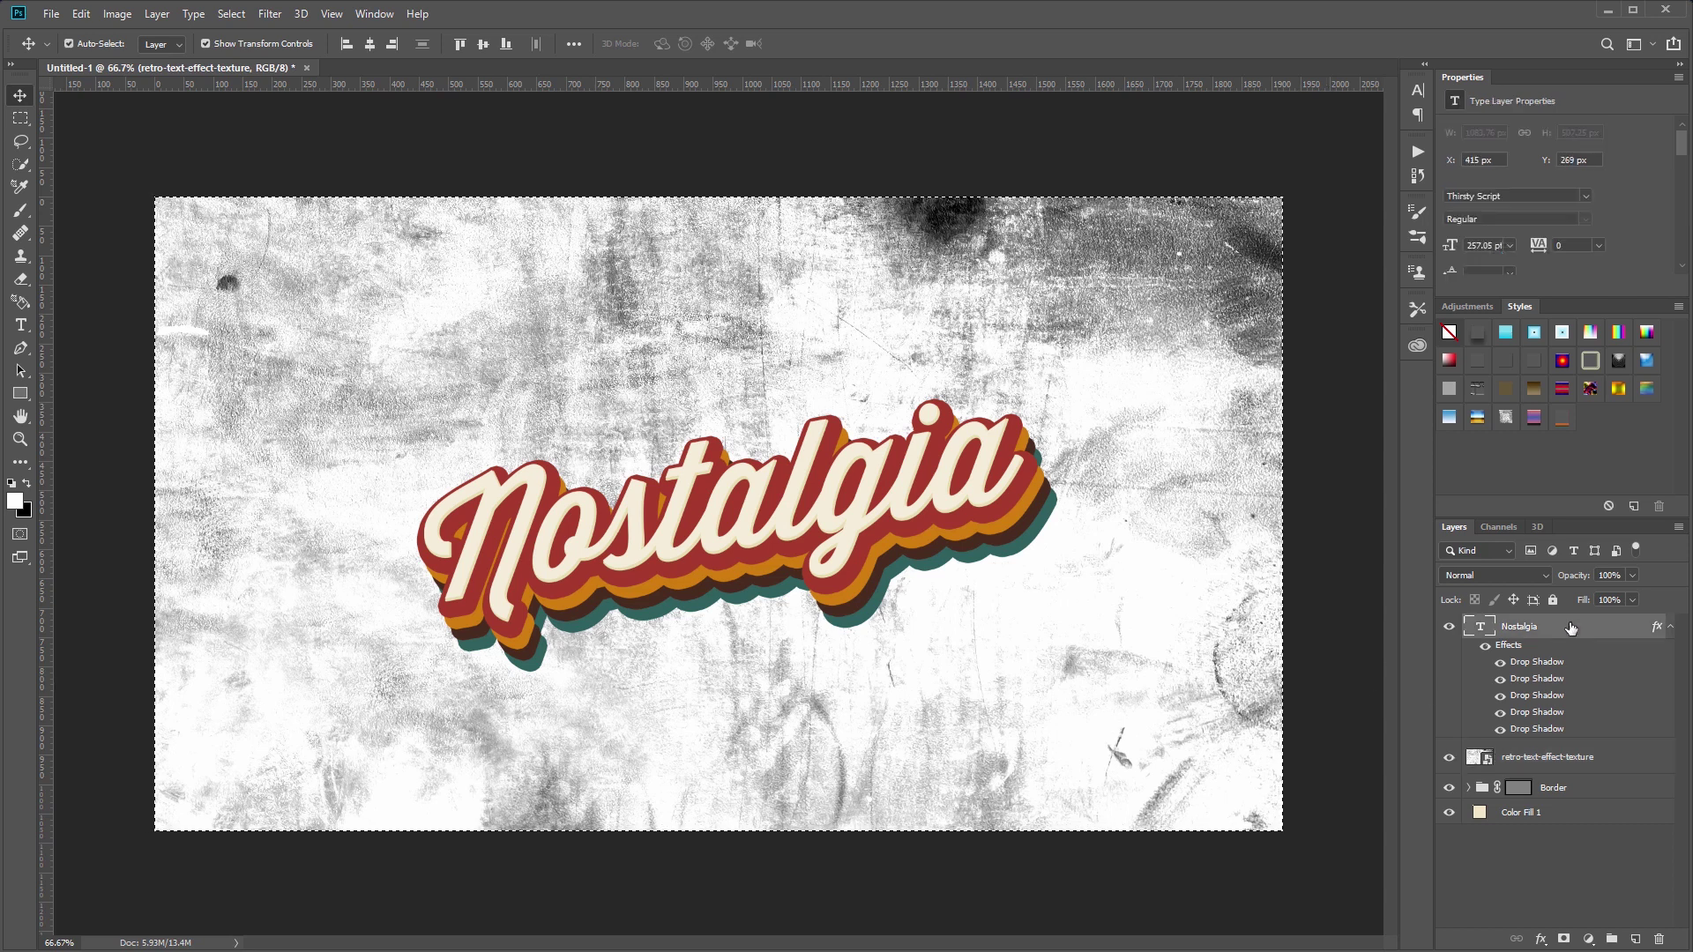
click(1562, 940)
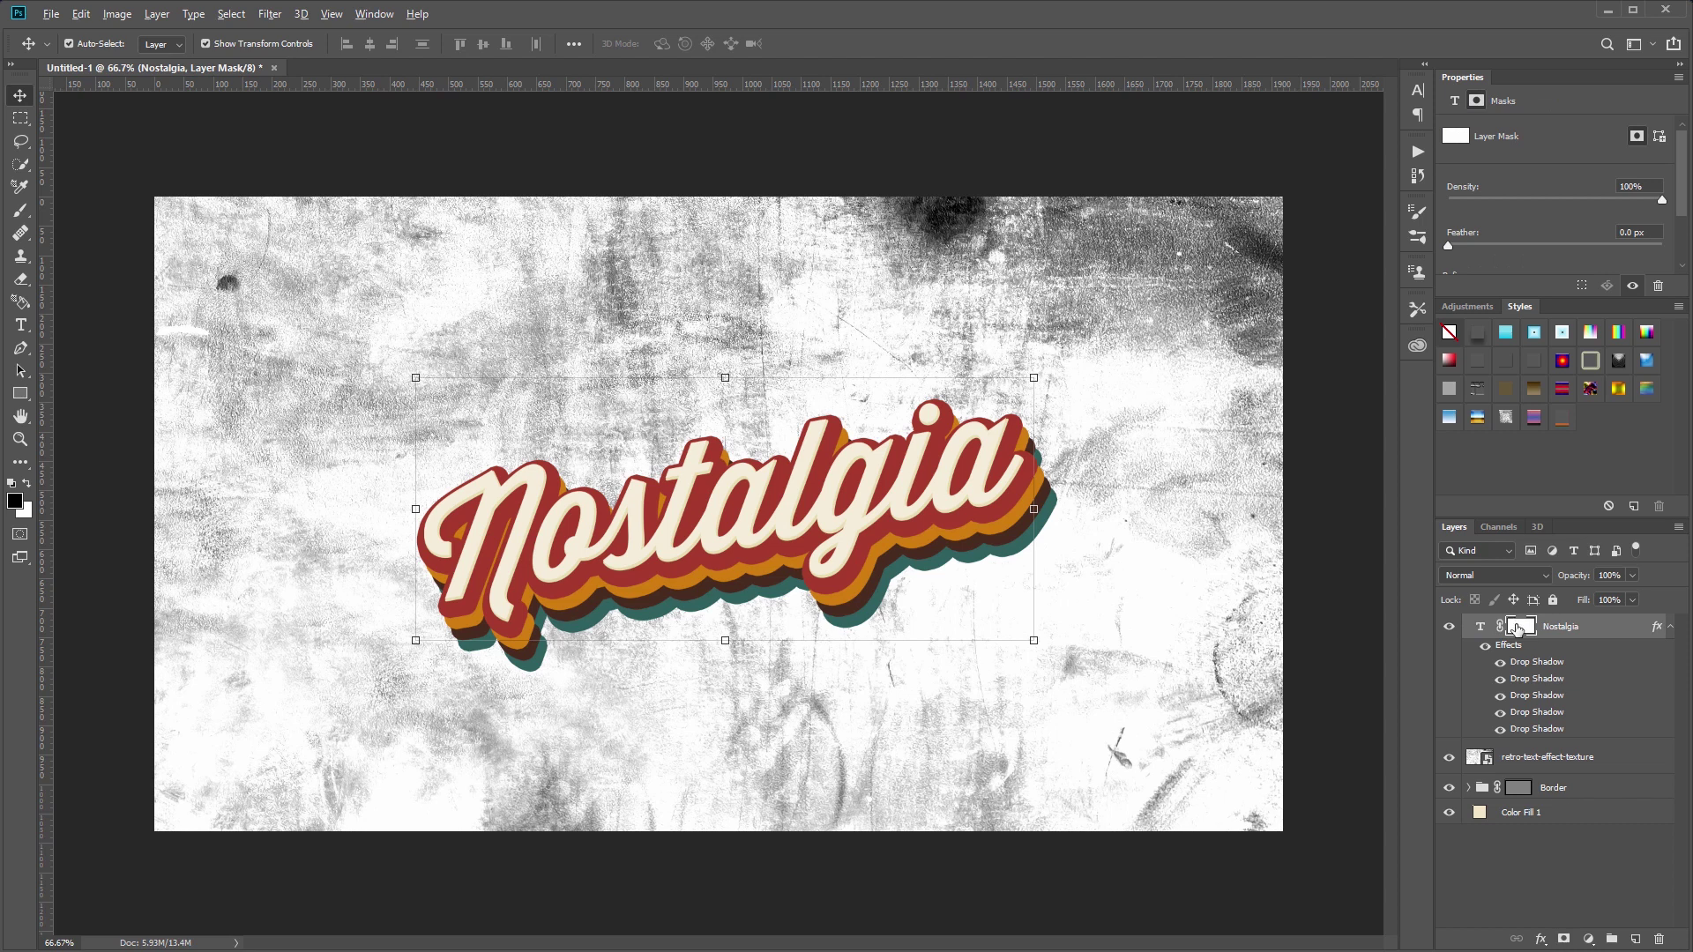
alt+click(1517, 627)
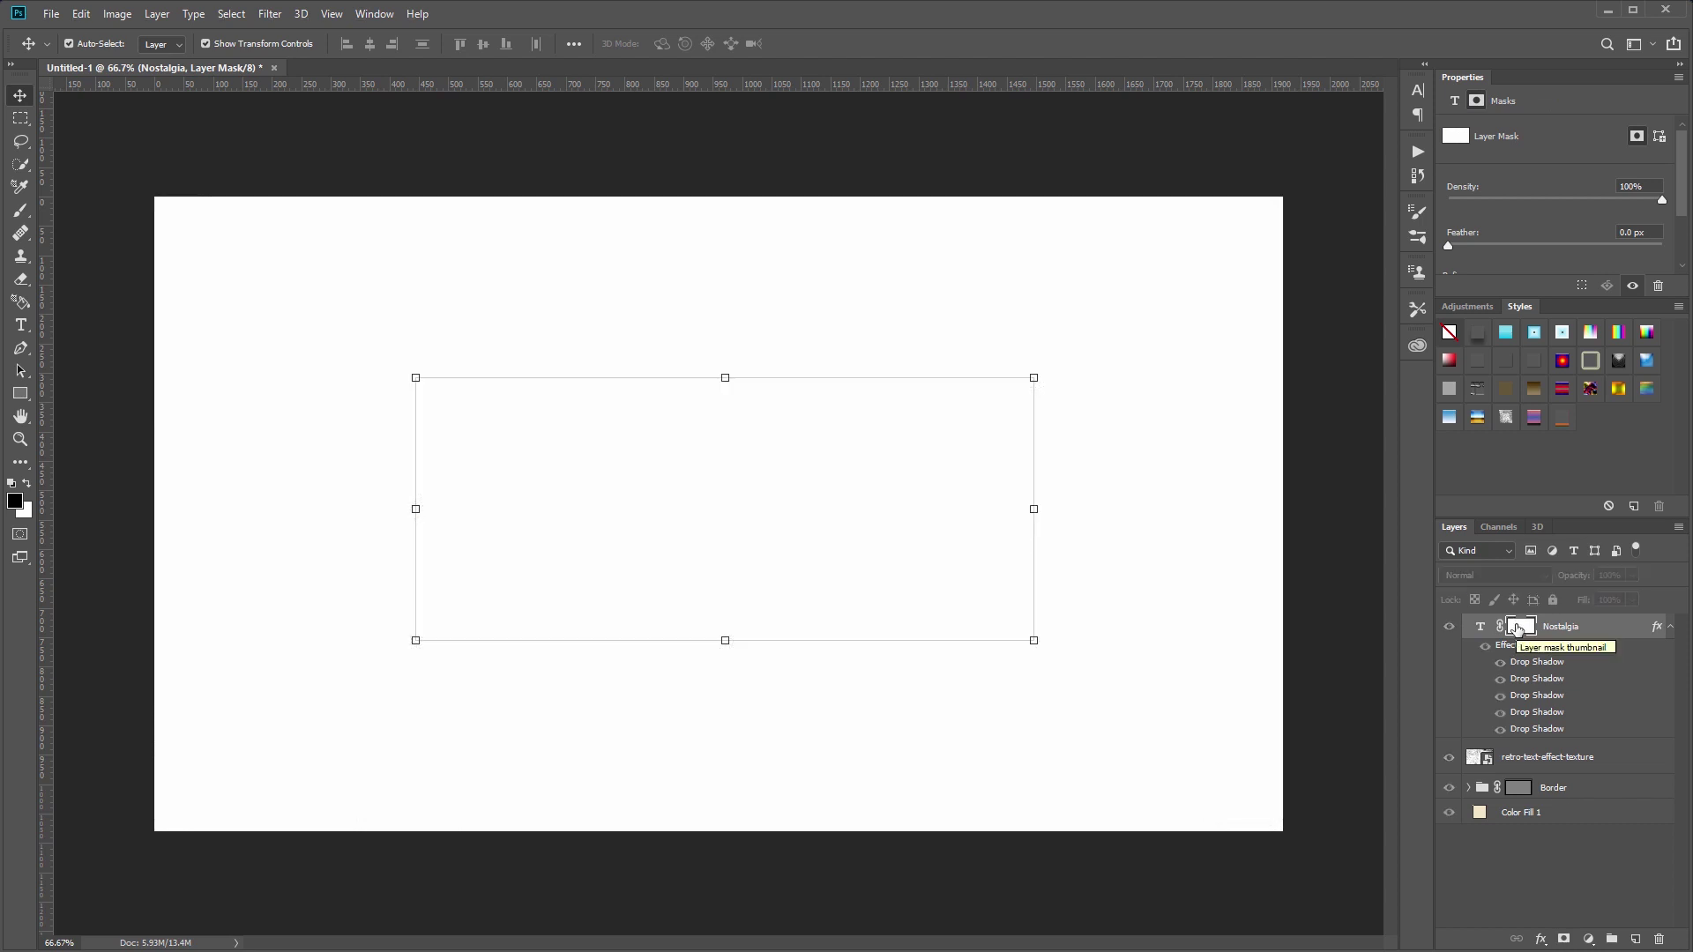
key(ctrl+a)
key(ctrl+v)
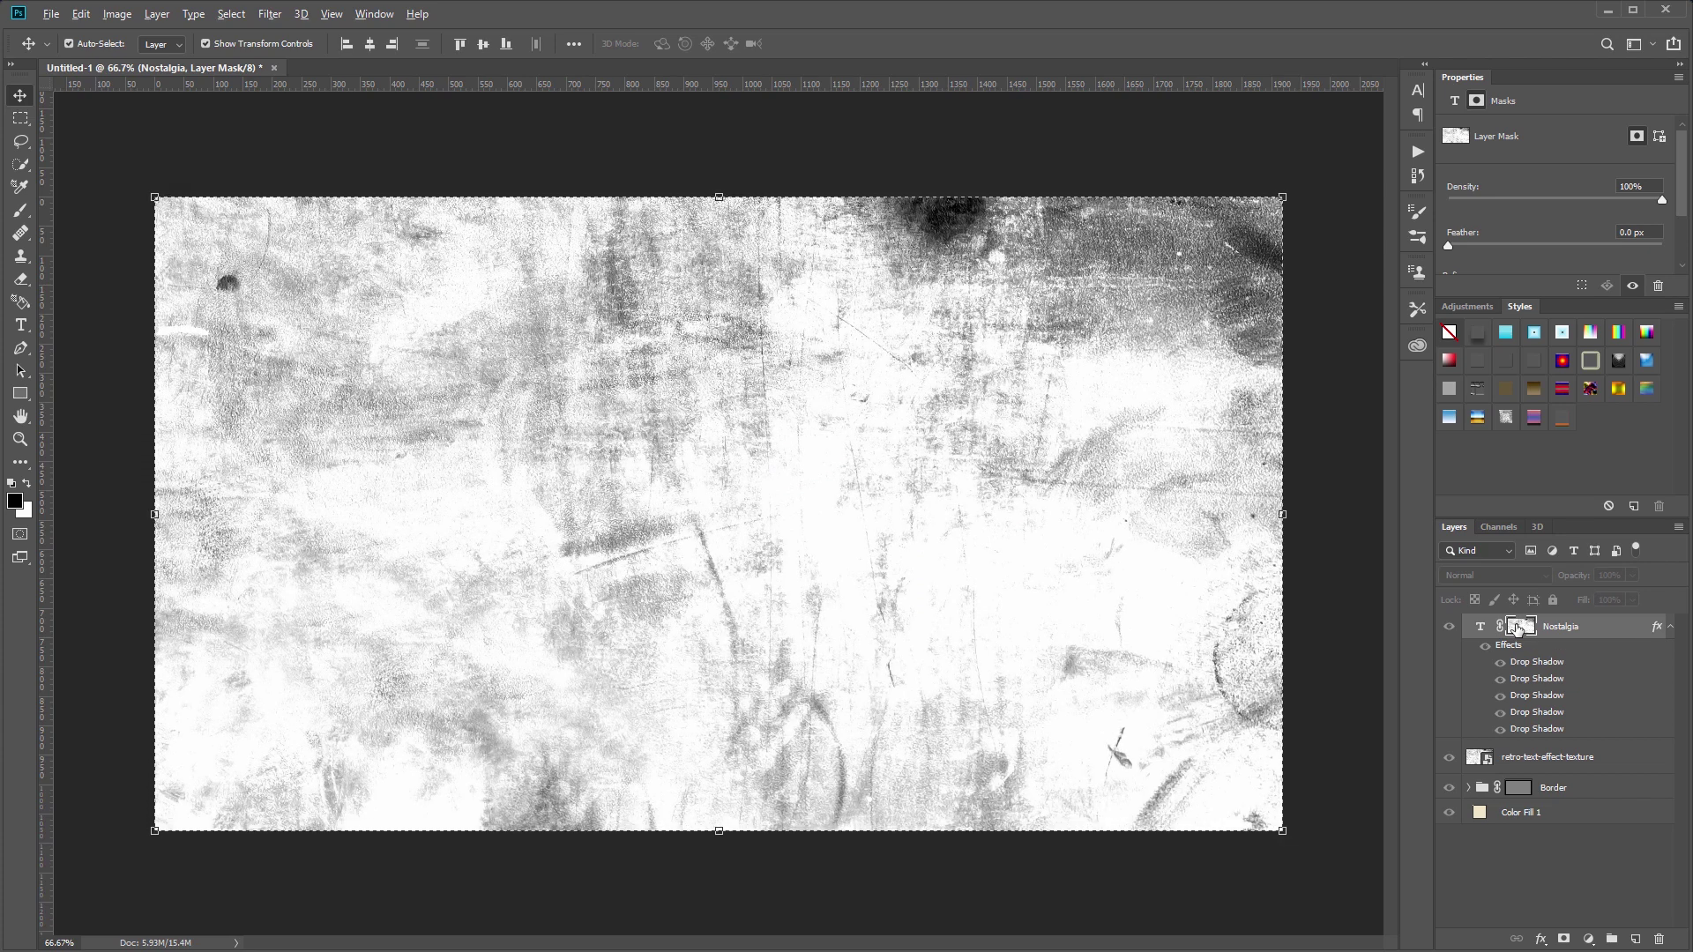
alt+click(1518, 629)
key(ctrl+d)
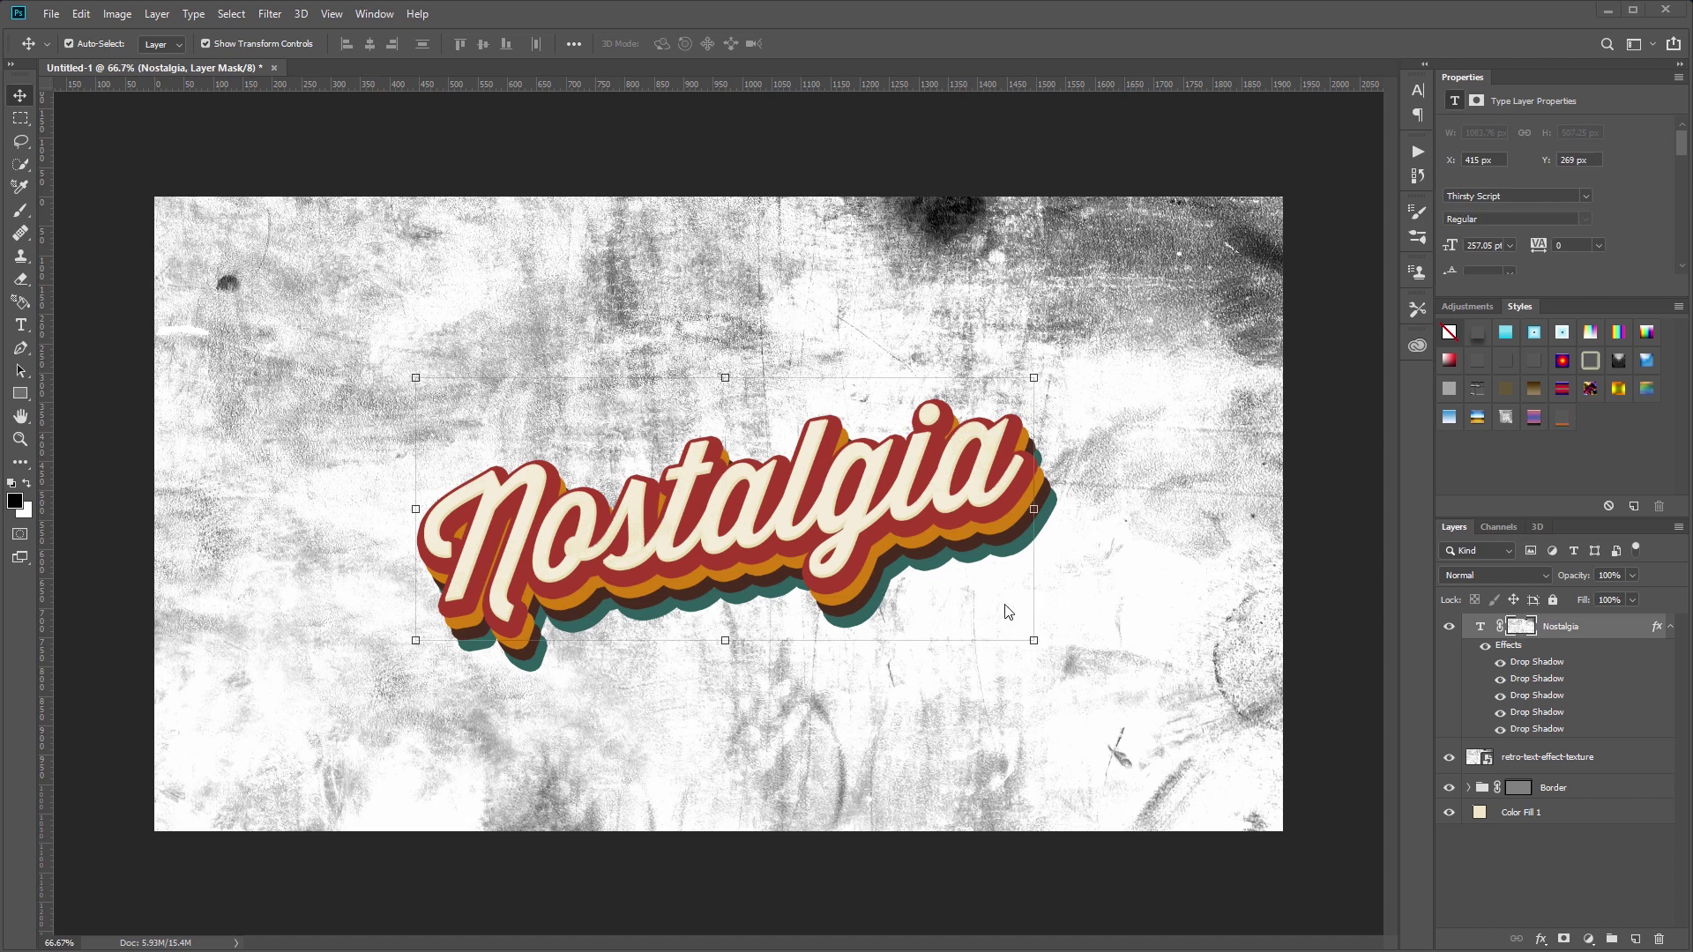
click(1605, 630)
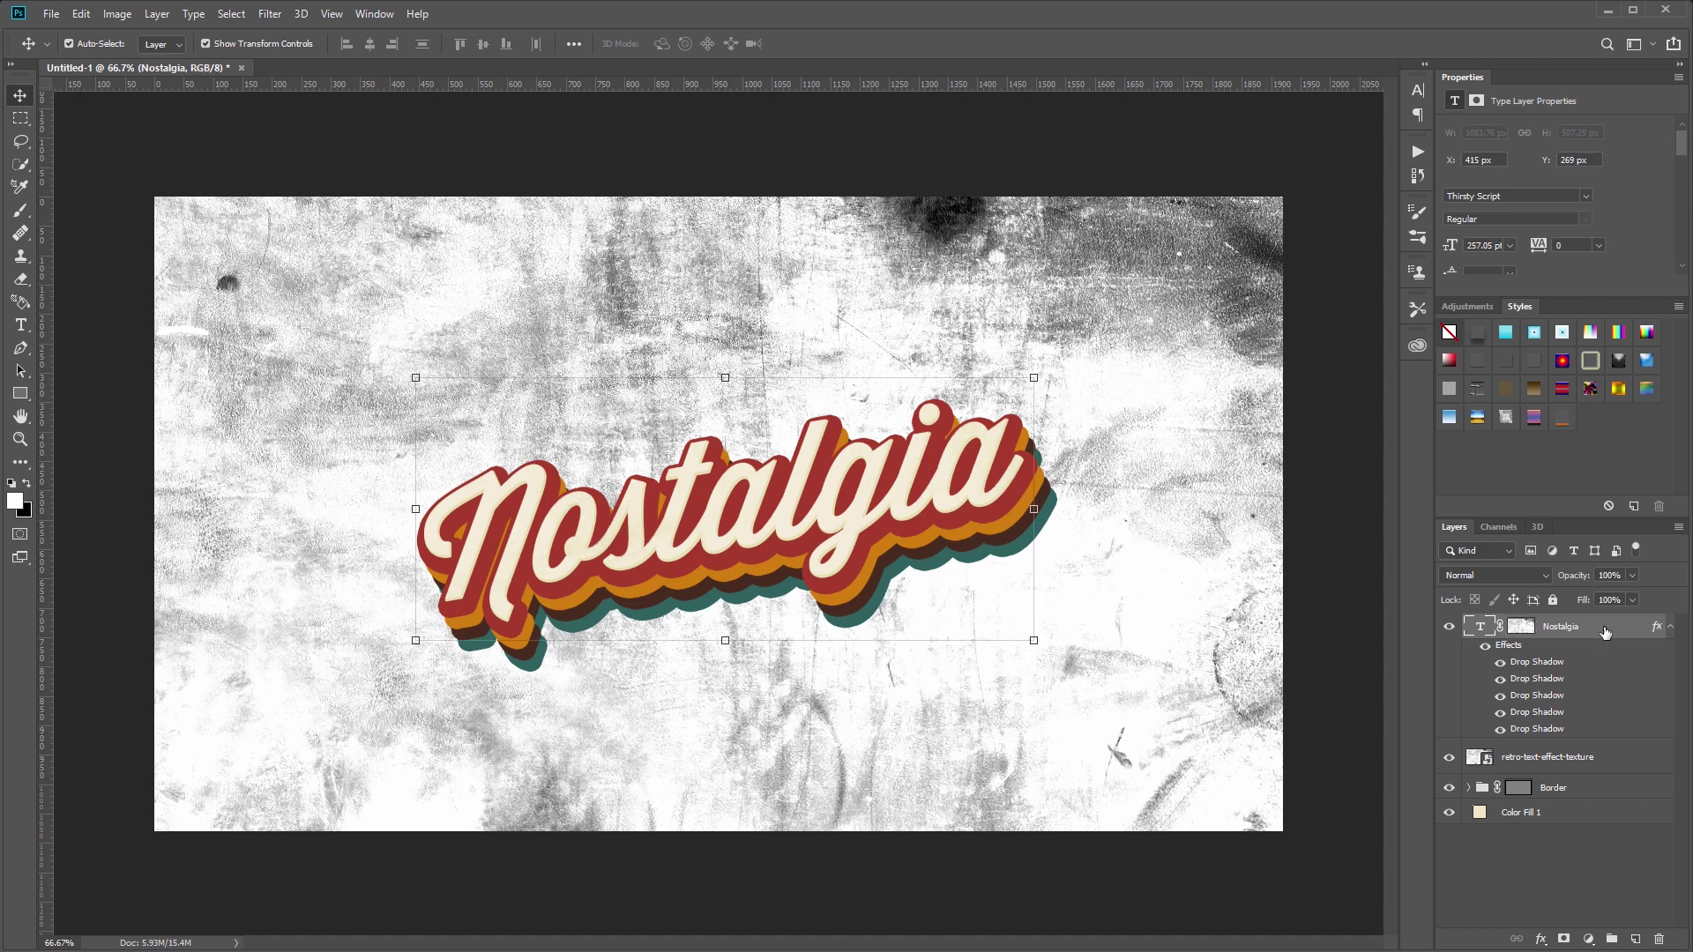
Step: Turn on Layer Mask Hides Effects in Nostalgia's blending options so the shadows are distressed
double_click(1605, 630)
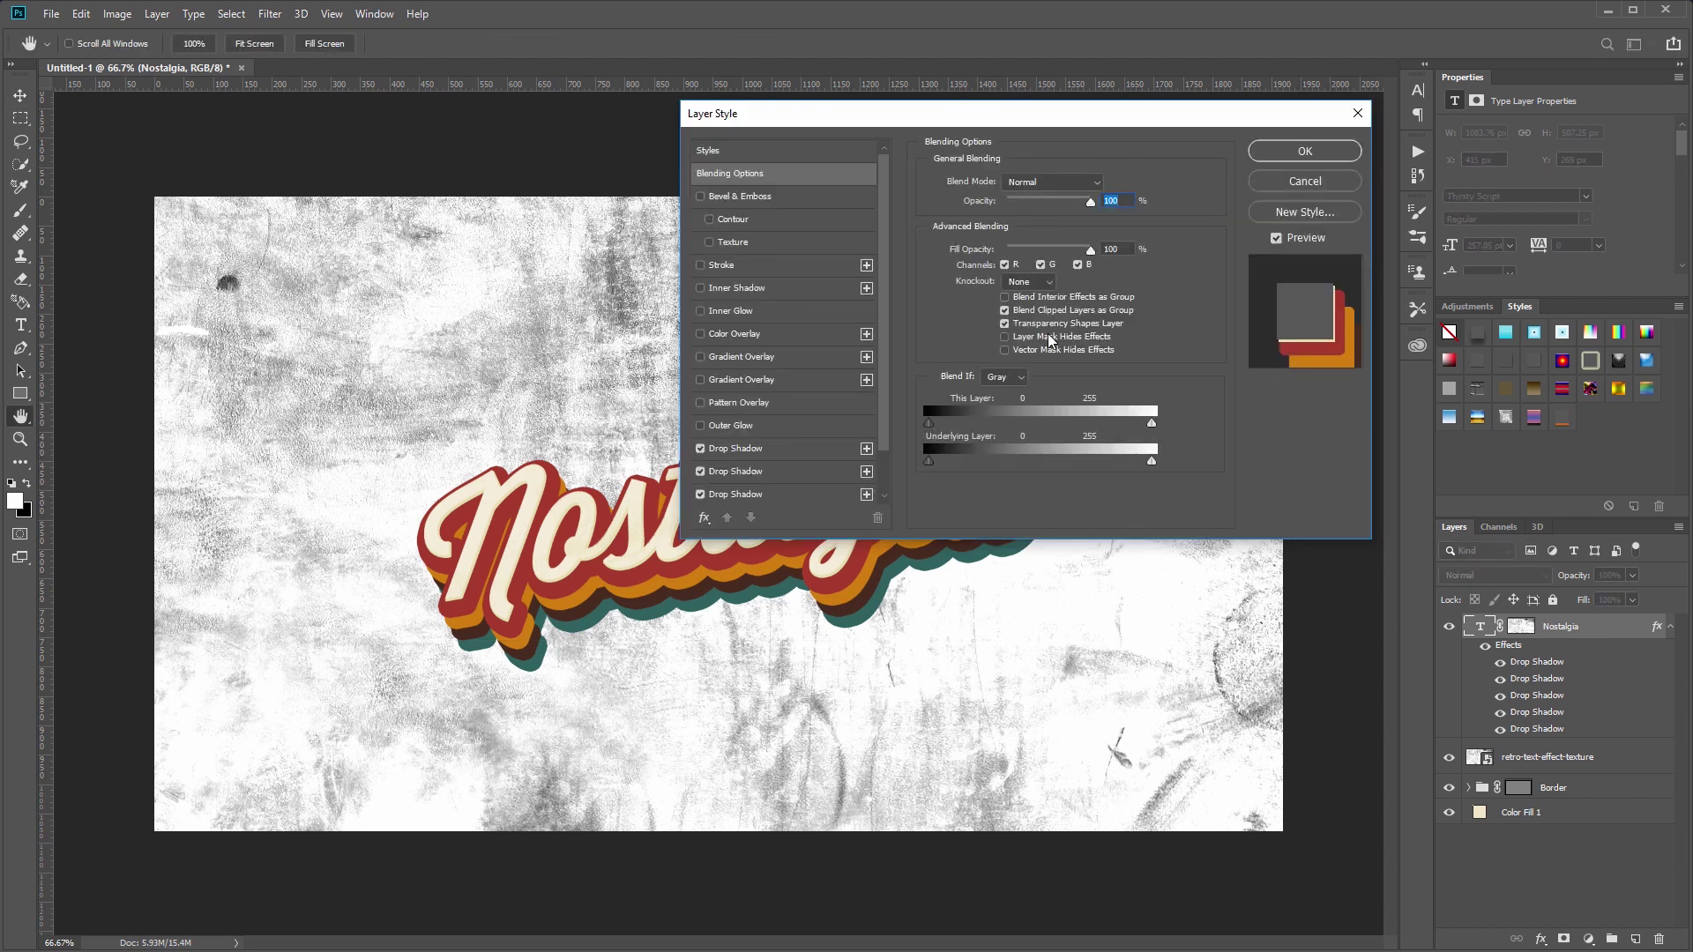
click(1005, 337)
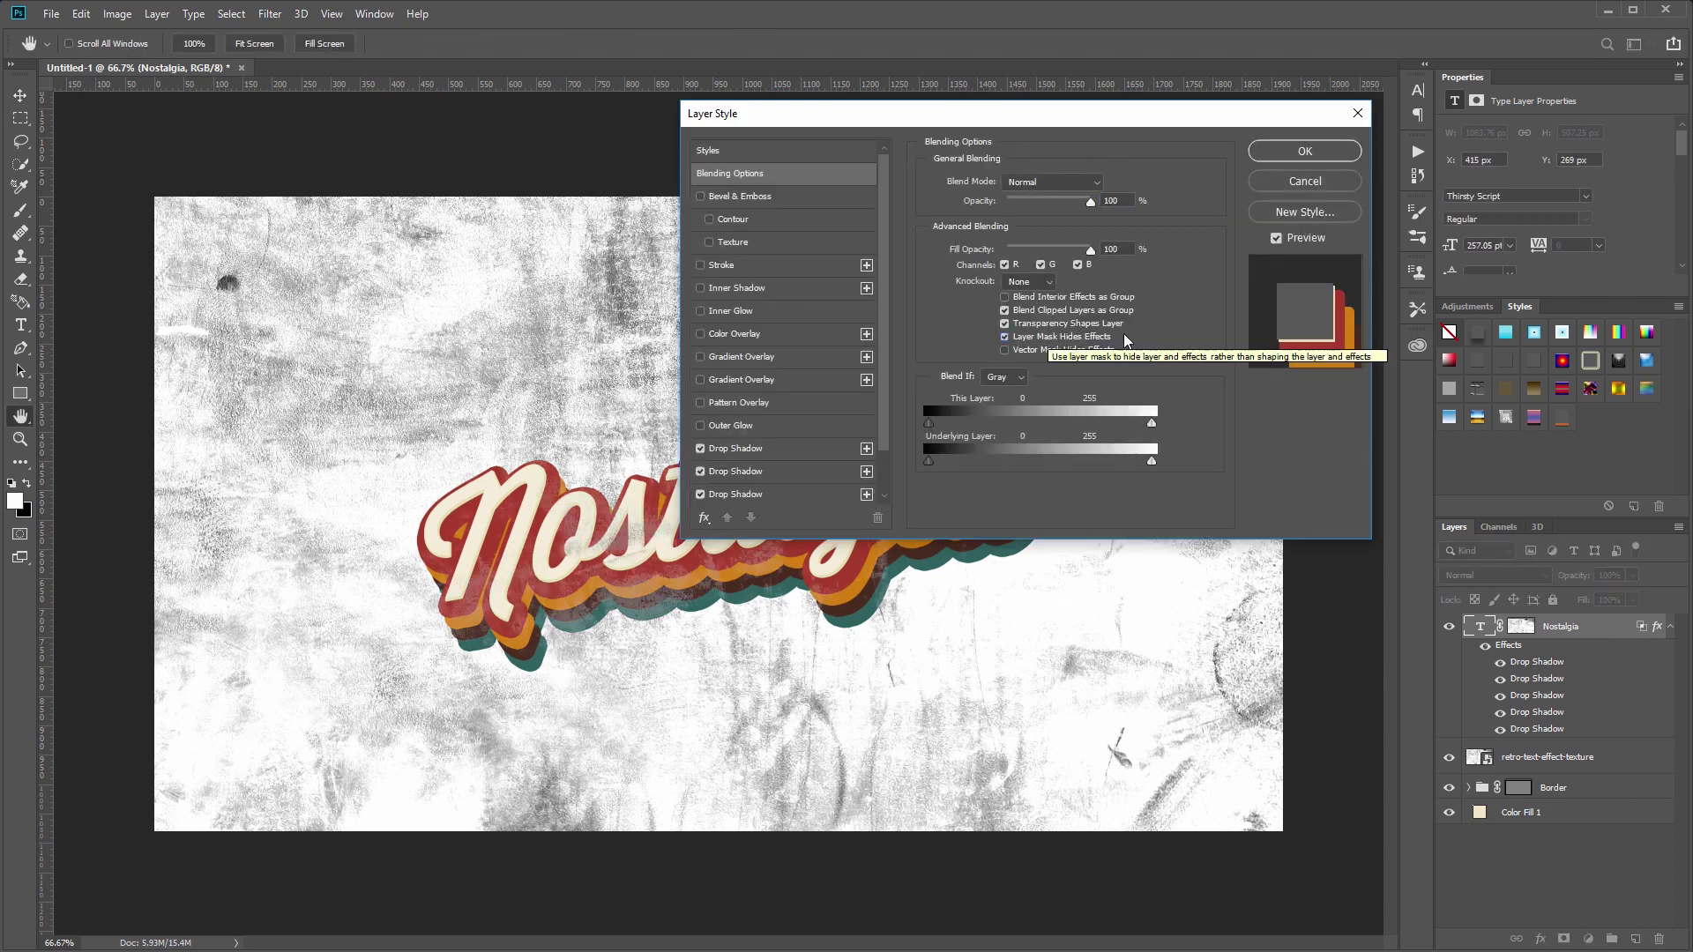
click(1303, 151)
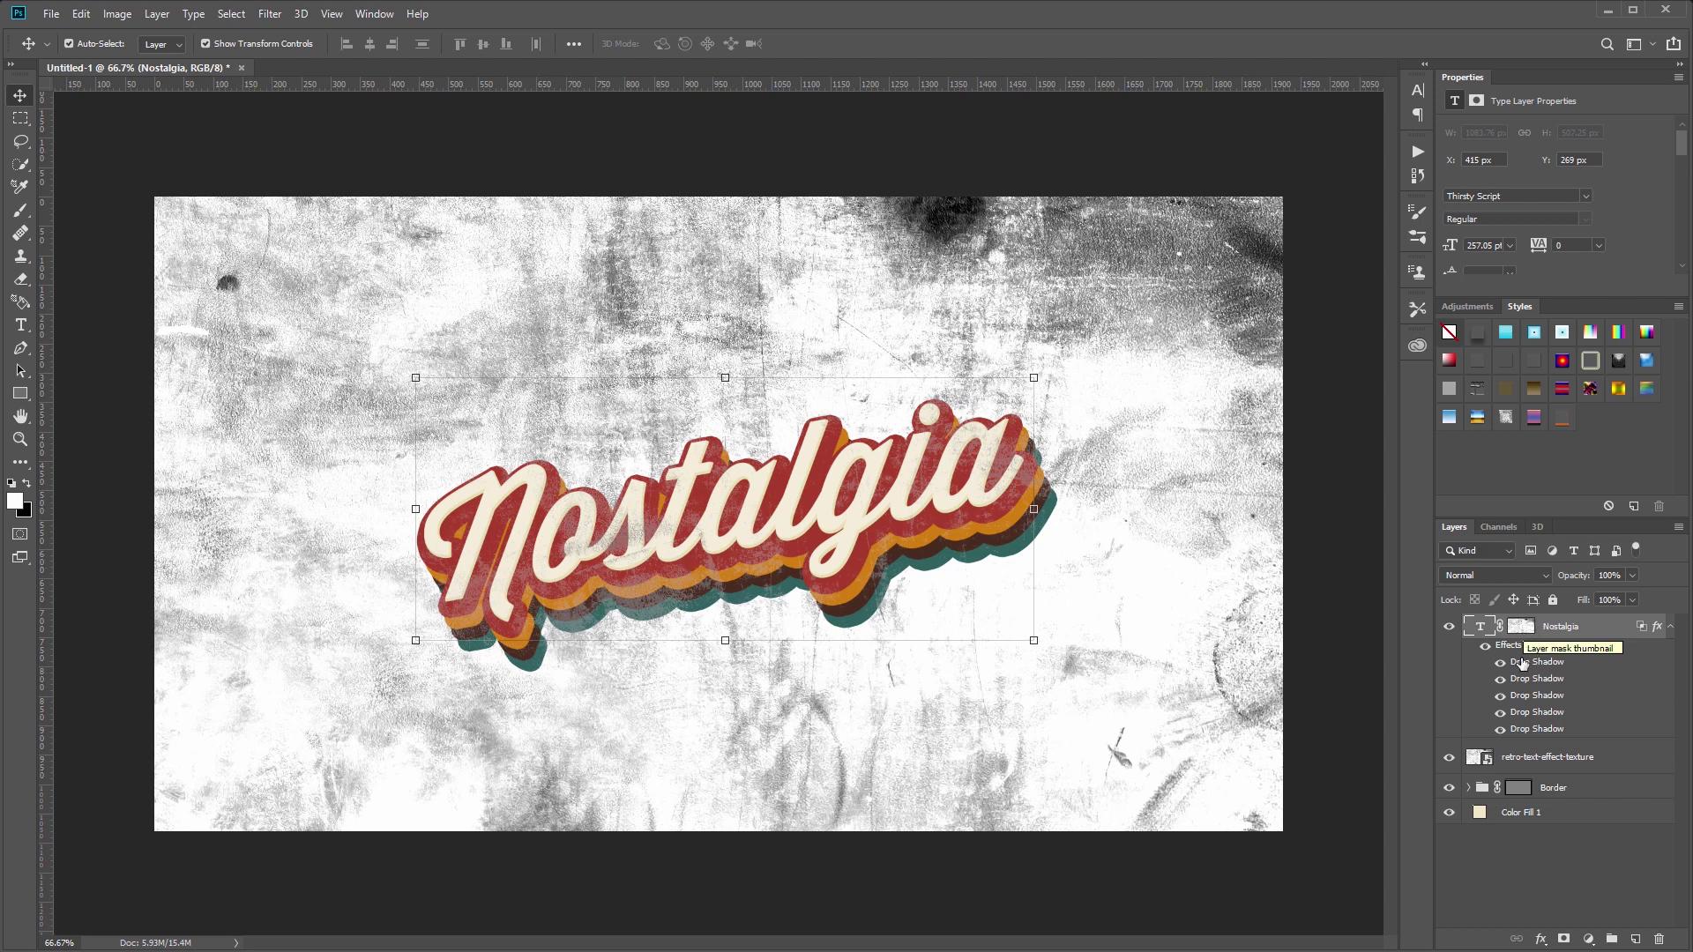
Step: Set the texture layer to Linear Burn blend mode with 12% fill
click(1523, 759)
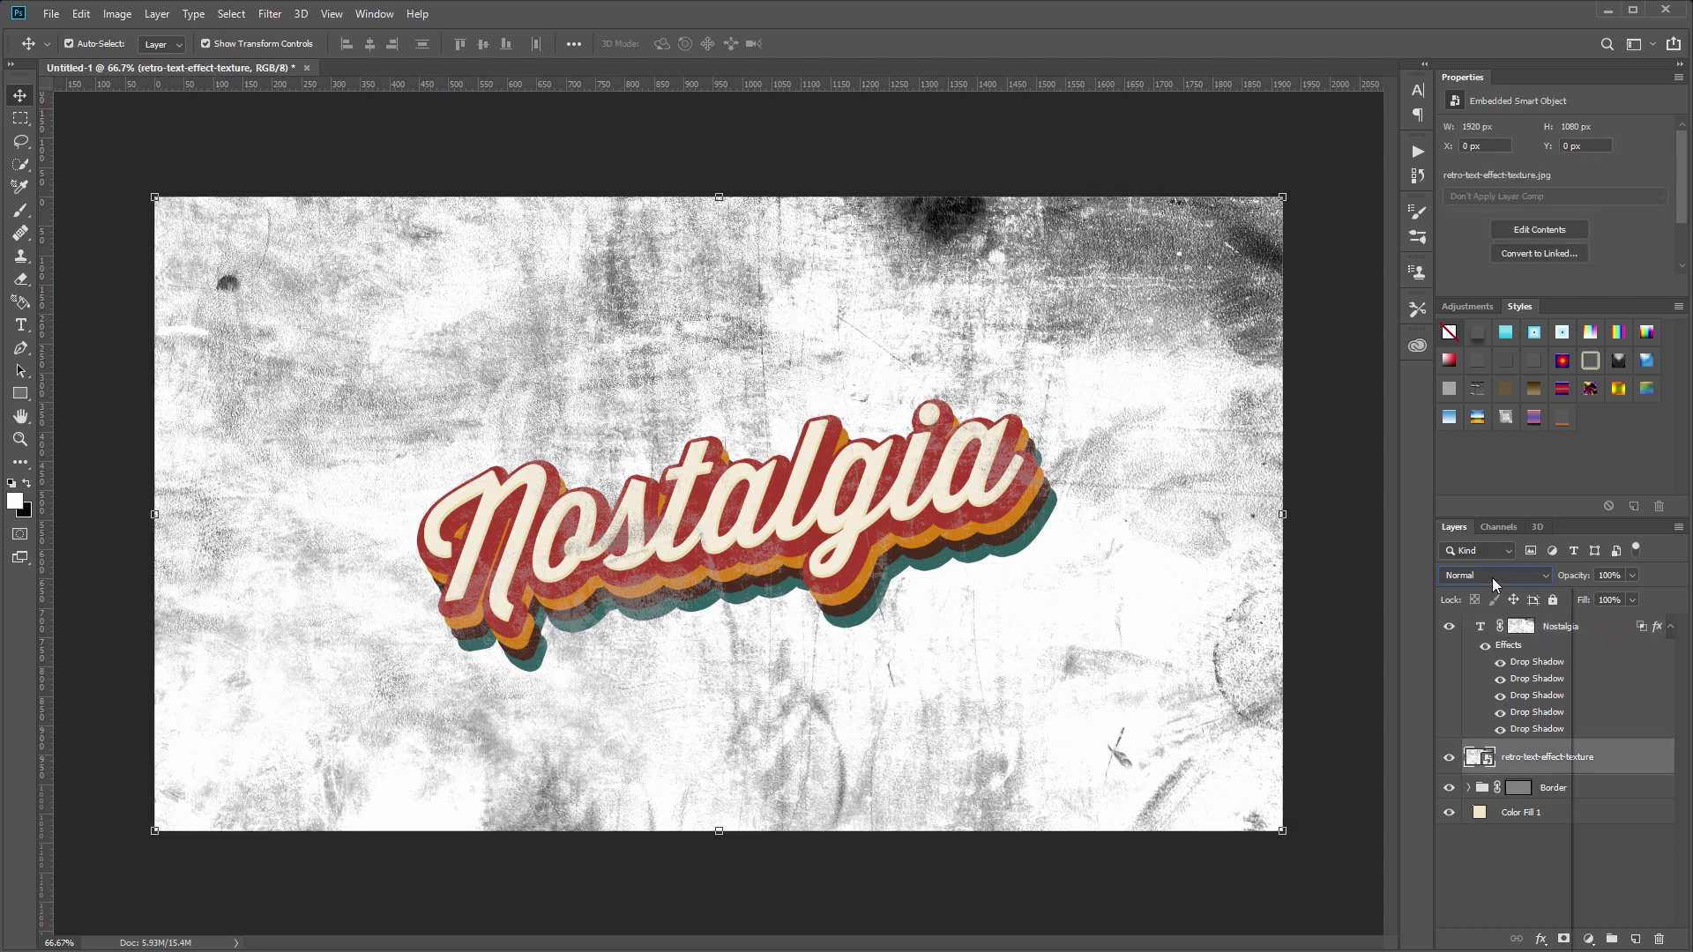
click(1492, 578)
click(1500, 671)
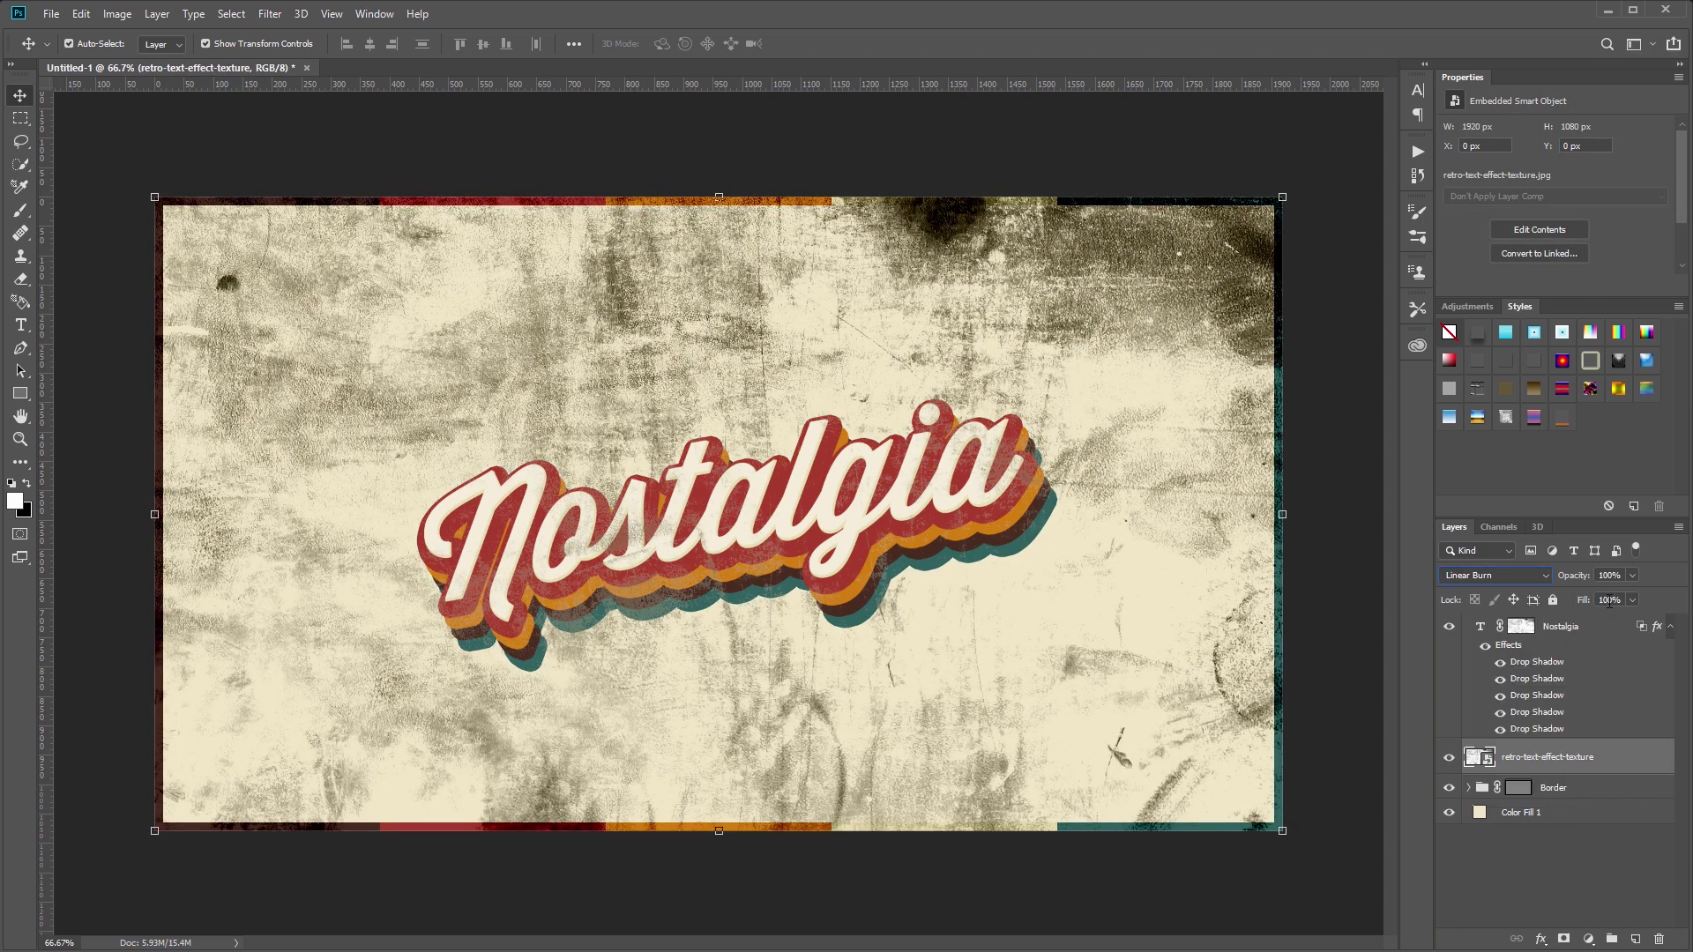
text(12)
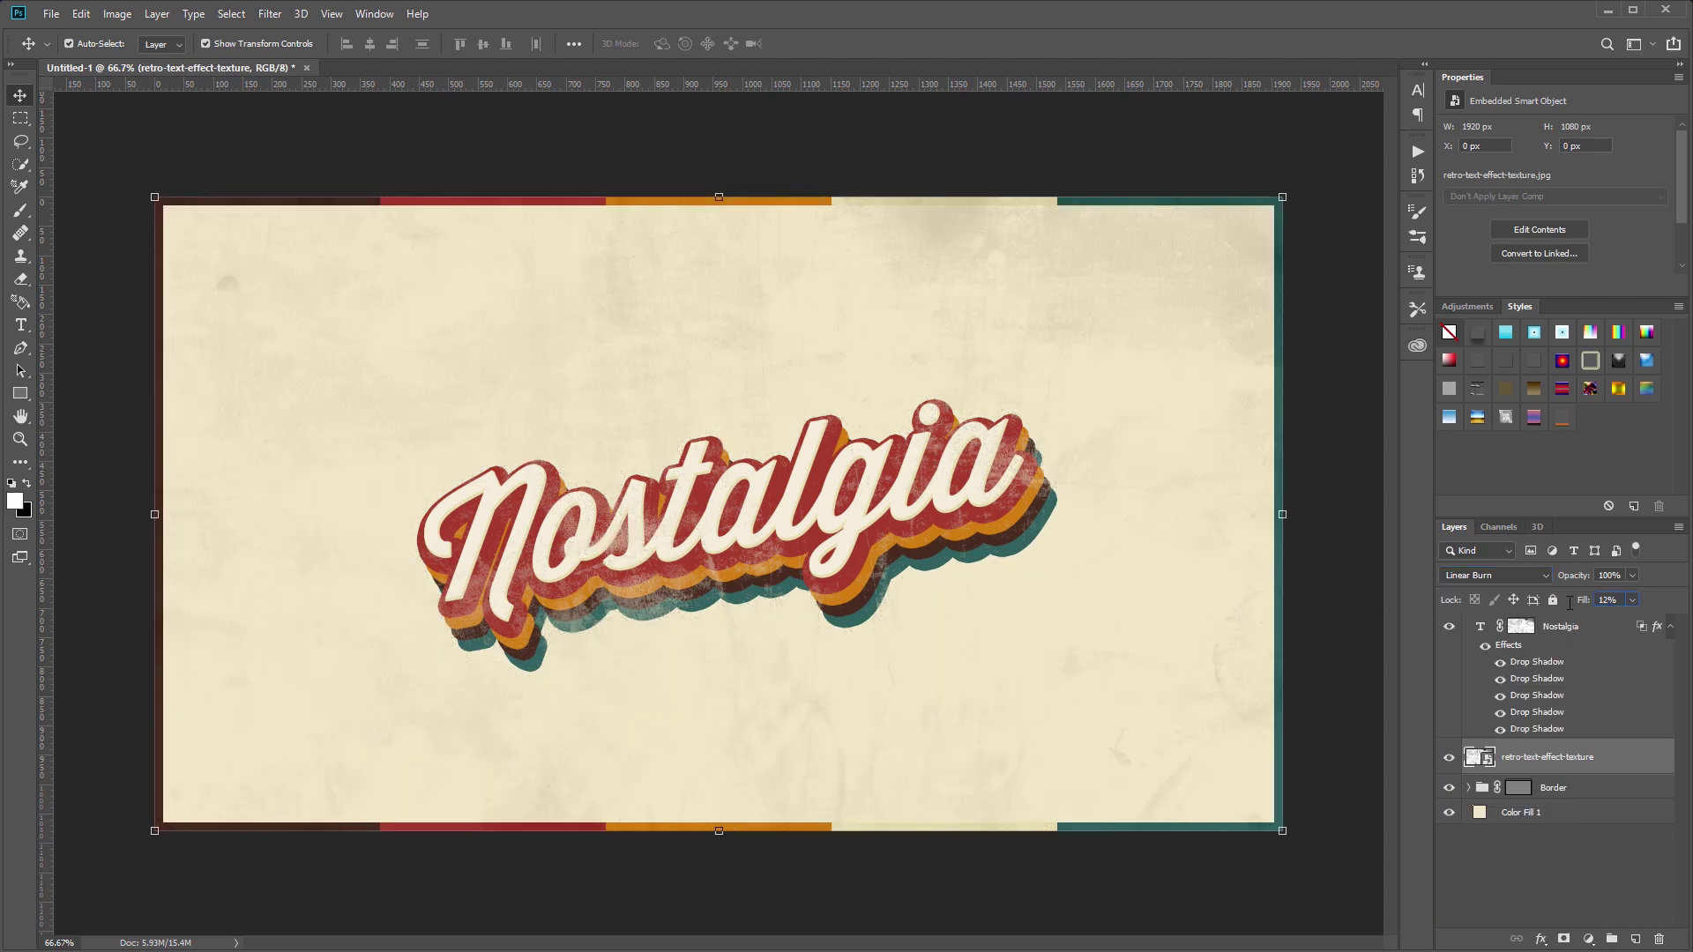
click(815, 472)
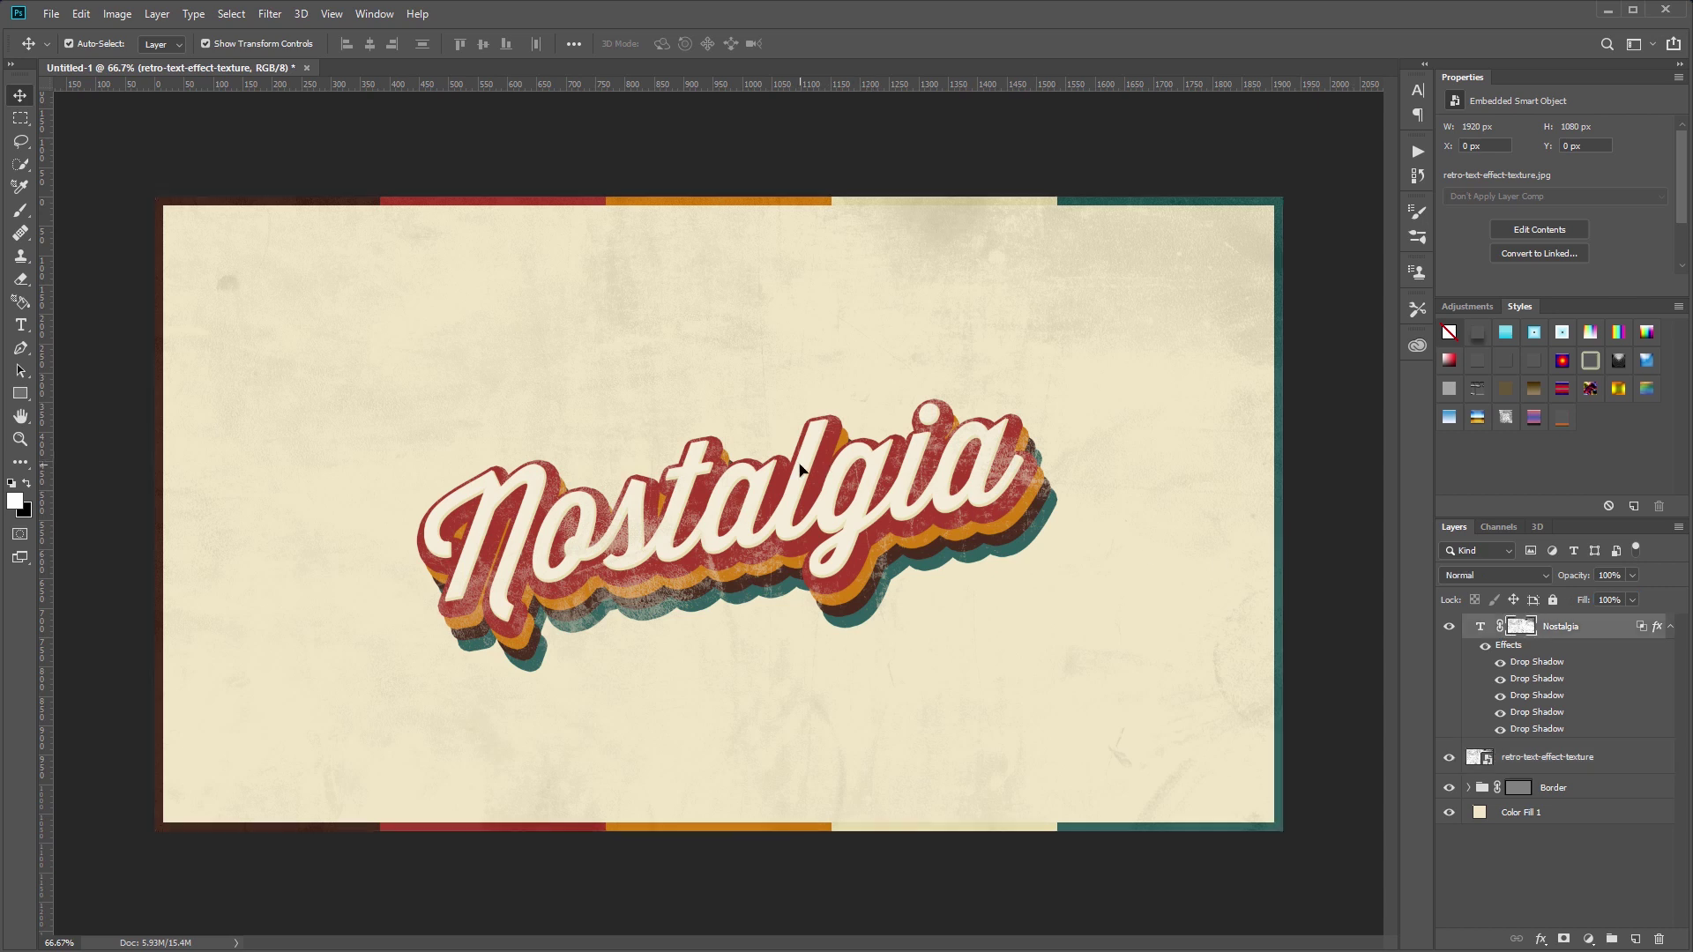
key(ctrl+t)
Step: Scale the script text up slightly and retype the word as 'Nostalgic'
drag(1036, 357, 1079, 336)
drag(899, 485, 1123, 461)
key(Return)
text(talgic)
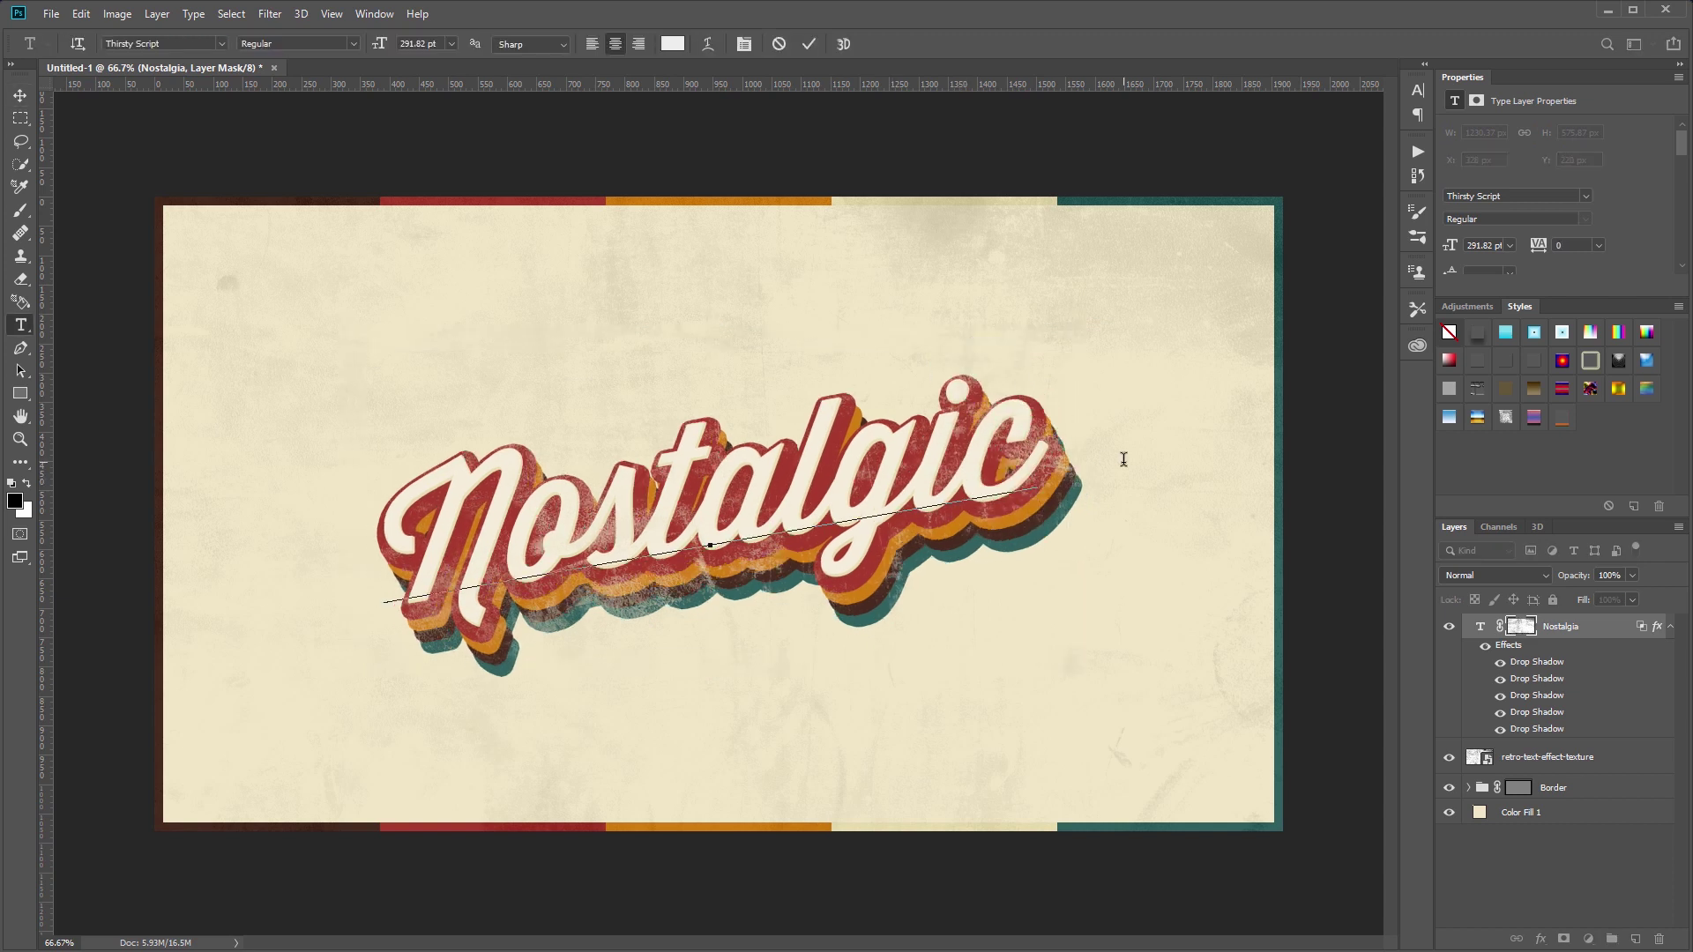
key(ctrl+Return)
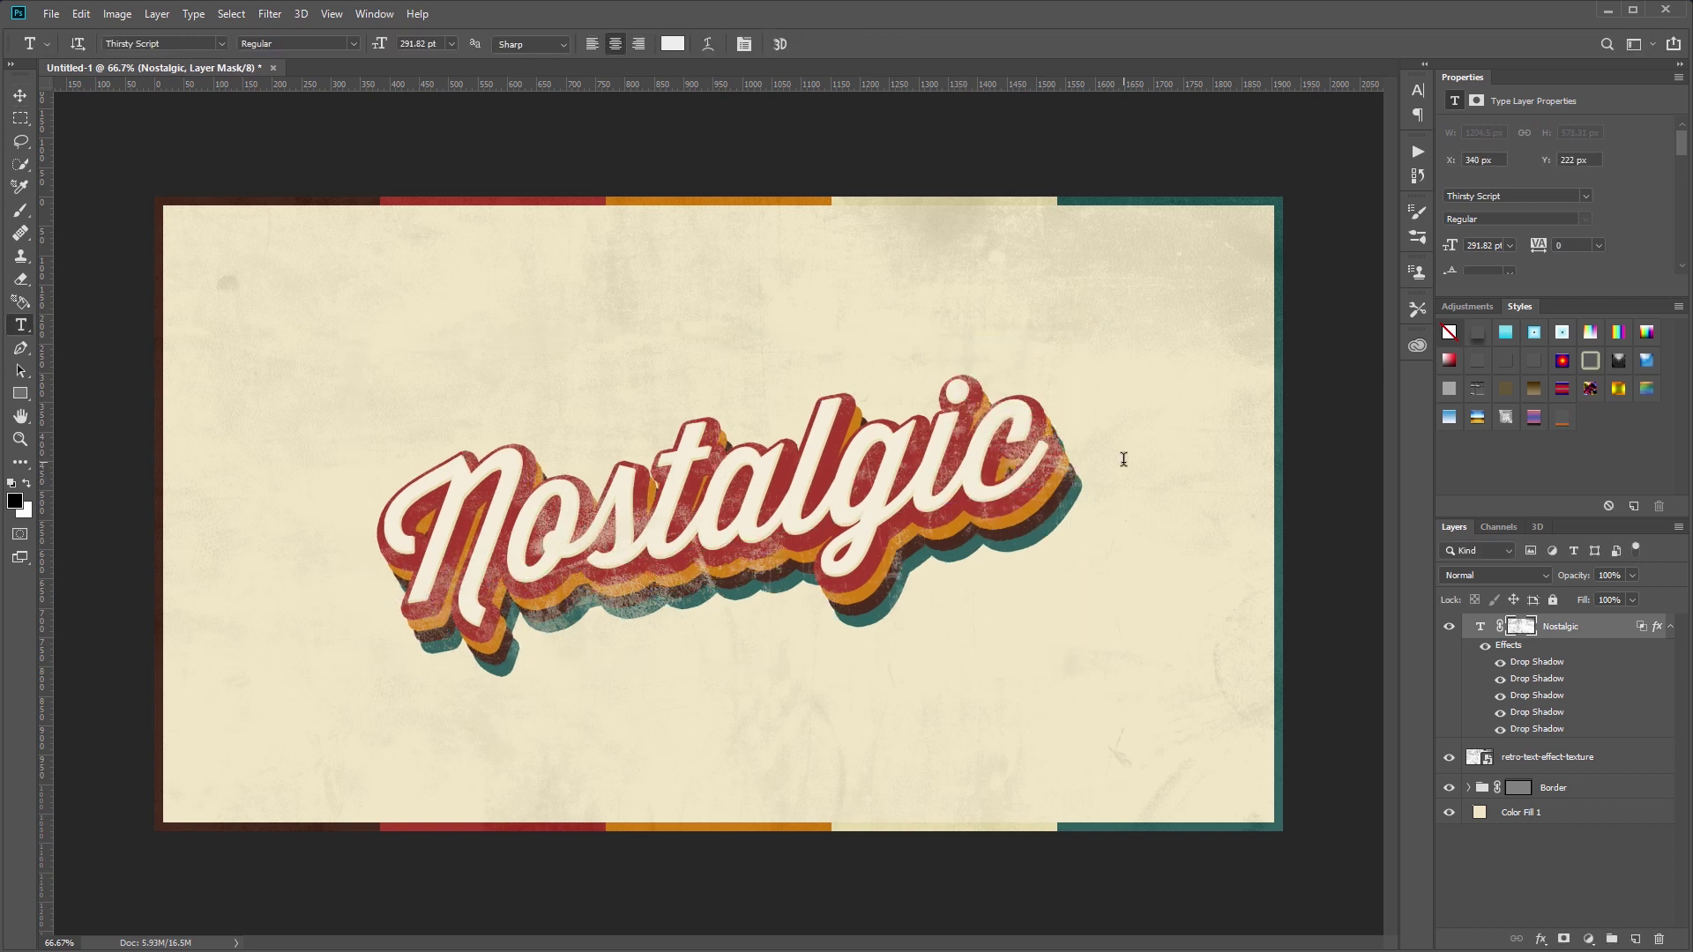